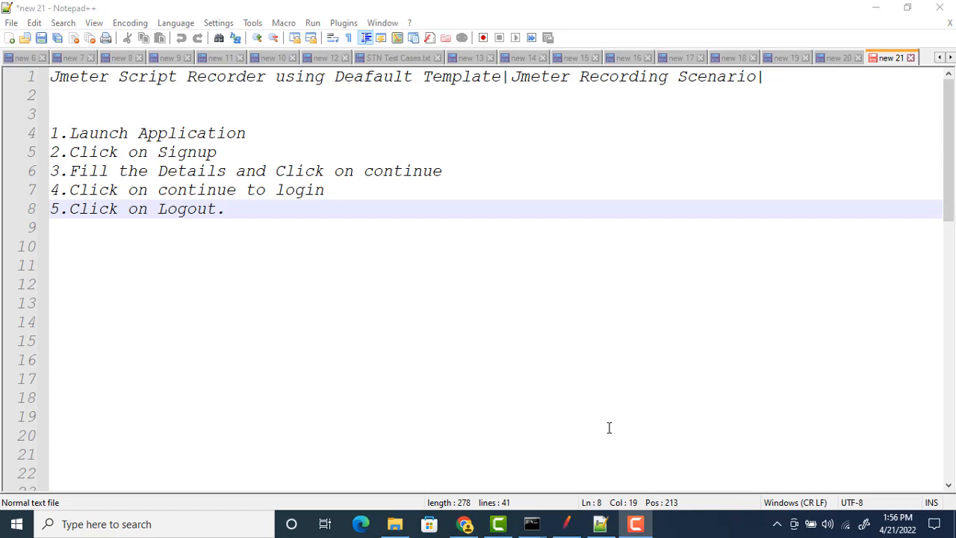
{"action": "left_click", "coordinate": [575, 526]}
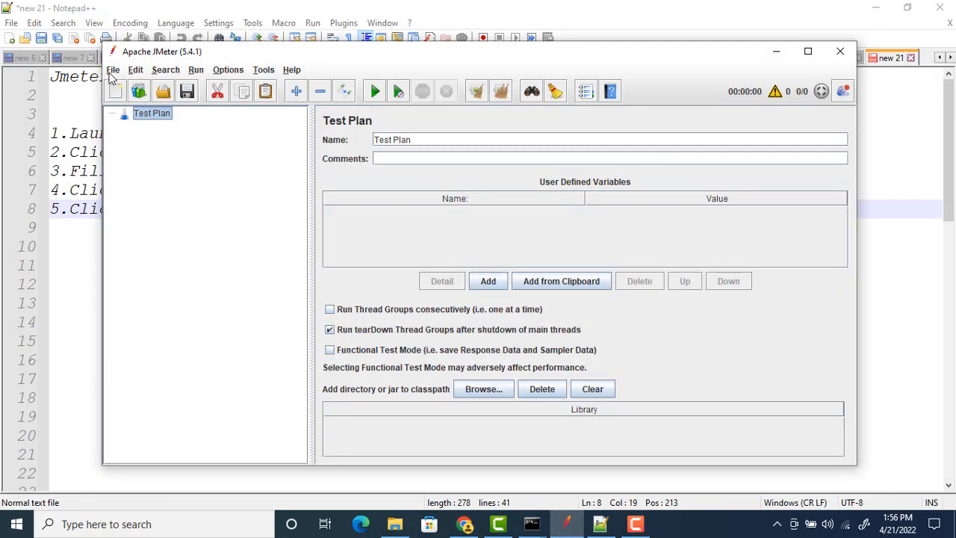
{"action": "left_click", "coordinate": [112, 70]}
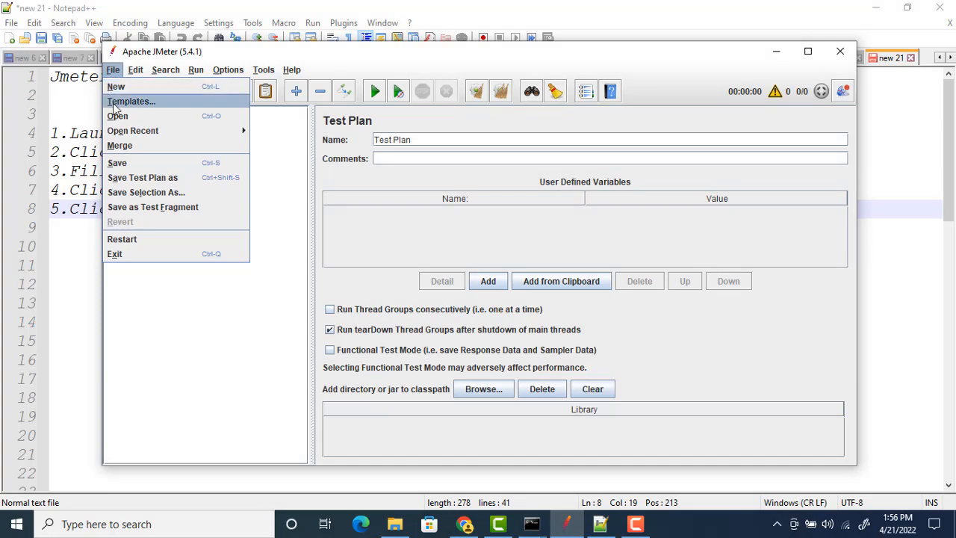
{"action": "left_click", "coordinate": [119, 101]}
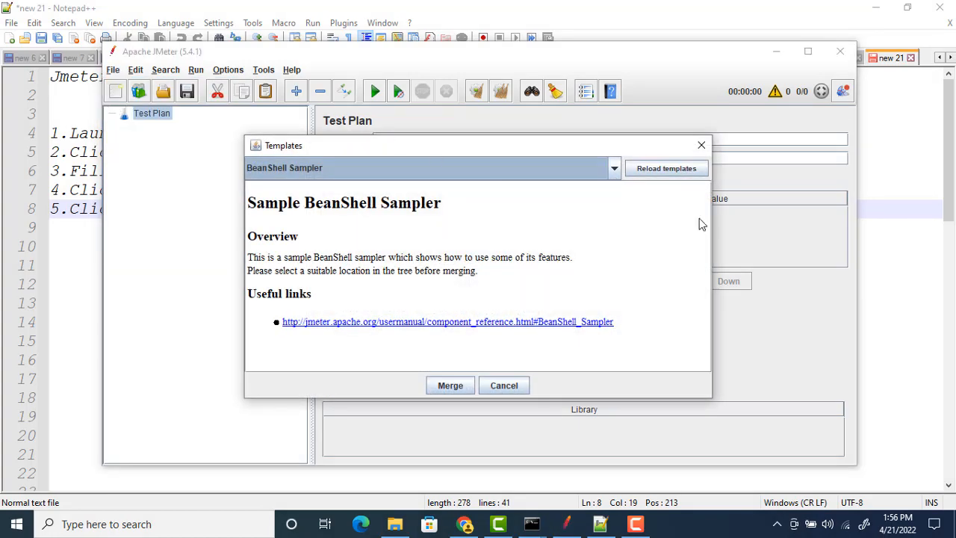
{"action": "left_click", "coordinate": [613, 170]}
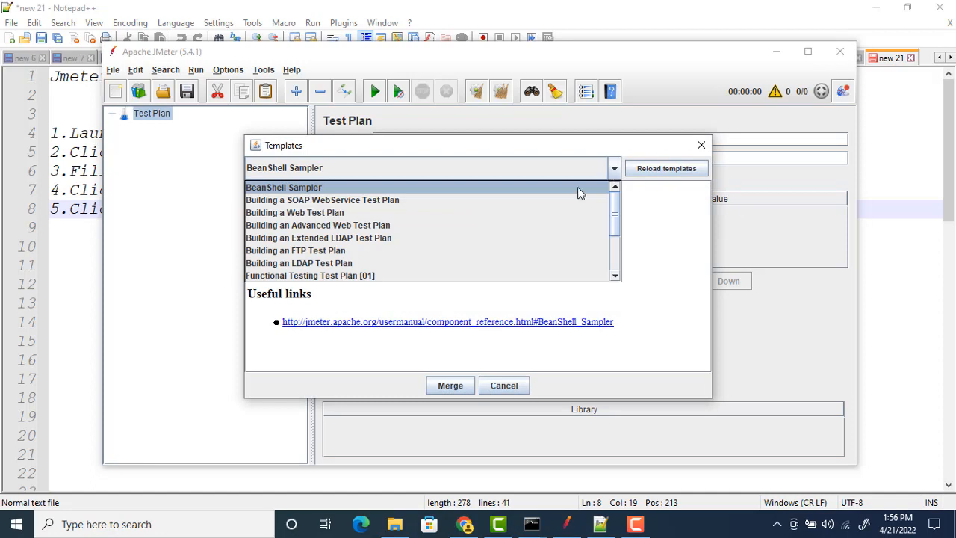
{"action": "scroll", "coordinate": [523, 216], "scroll_direction": "down", "scroll_amount": 3}
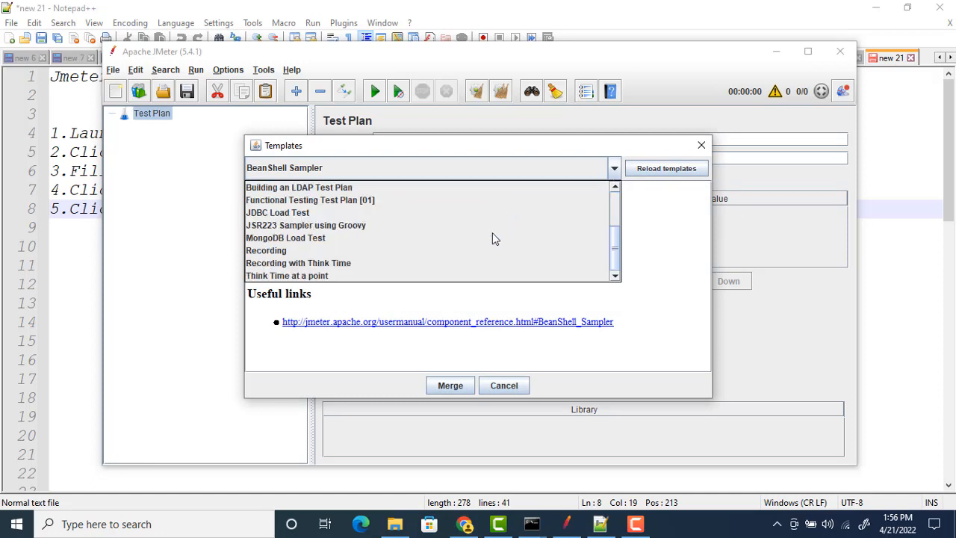
{"action": "left_click", "coordinate": [275, 252]}
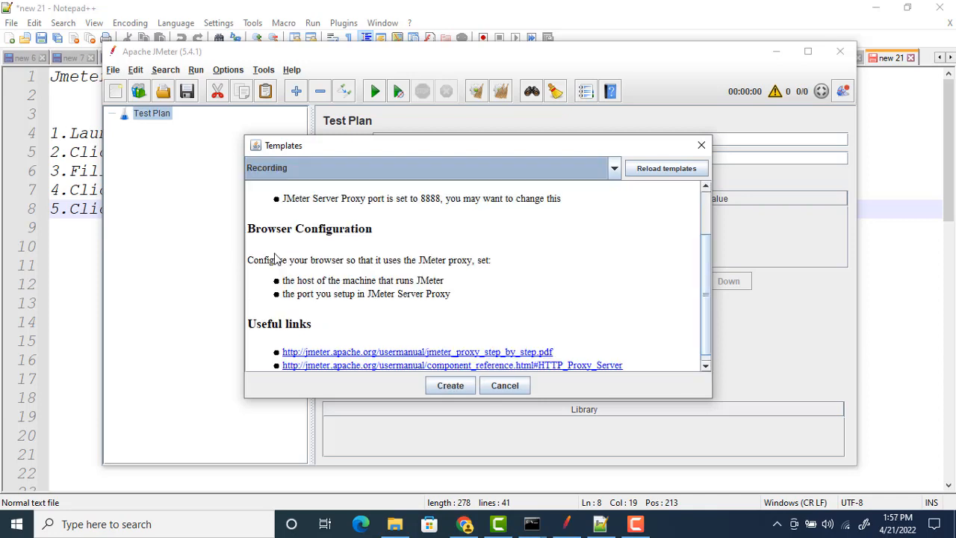
{"action": "left_click", "coordinate": [453, 386]}
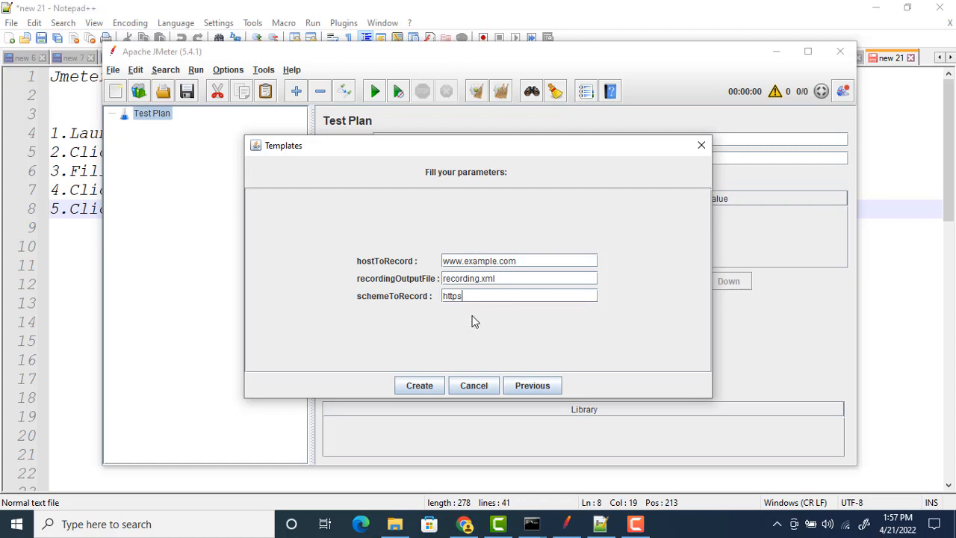
{"action": "left_click", "coordinate": [430, 388]}
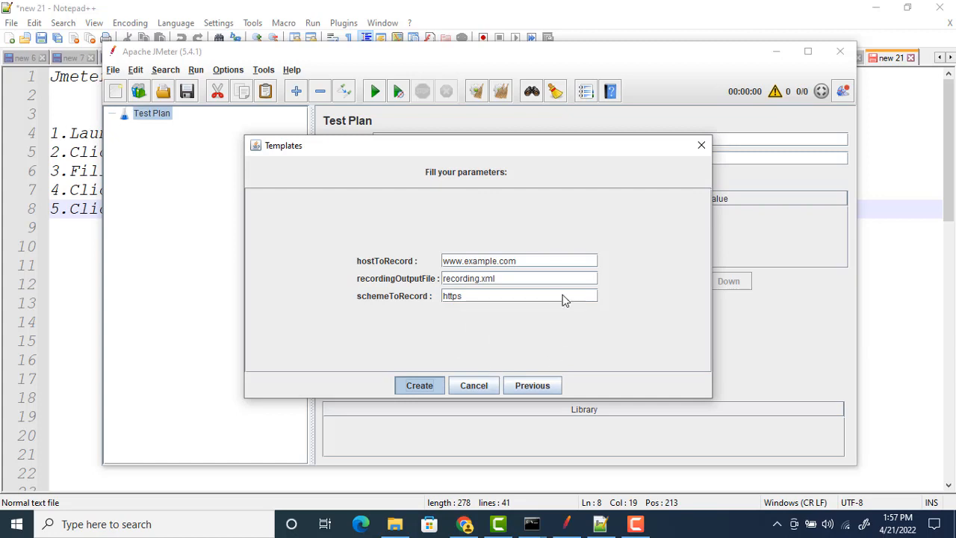
{"action": "left_click", "coordinate": [420, 391]}
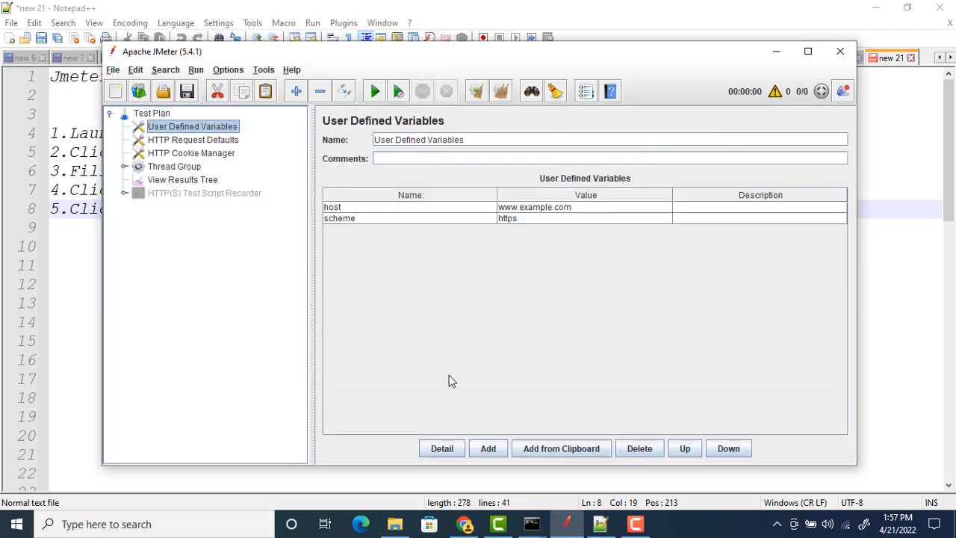
Examine the host and scheme entries in the test plan's User Defined Variables.
{"action": "left_click", "coordinate": [125, 166]}
{"action": "left_click", "coordinate": [125, 166]}
{"action": "double_click", "coordinate": [422, 208]}
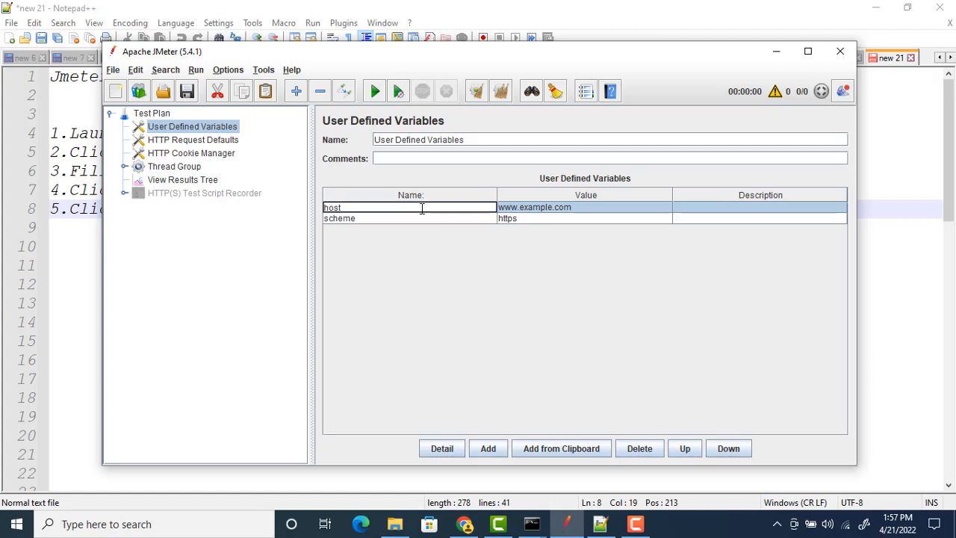
{"action": "left_click", "coordinate": [421, 219]}
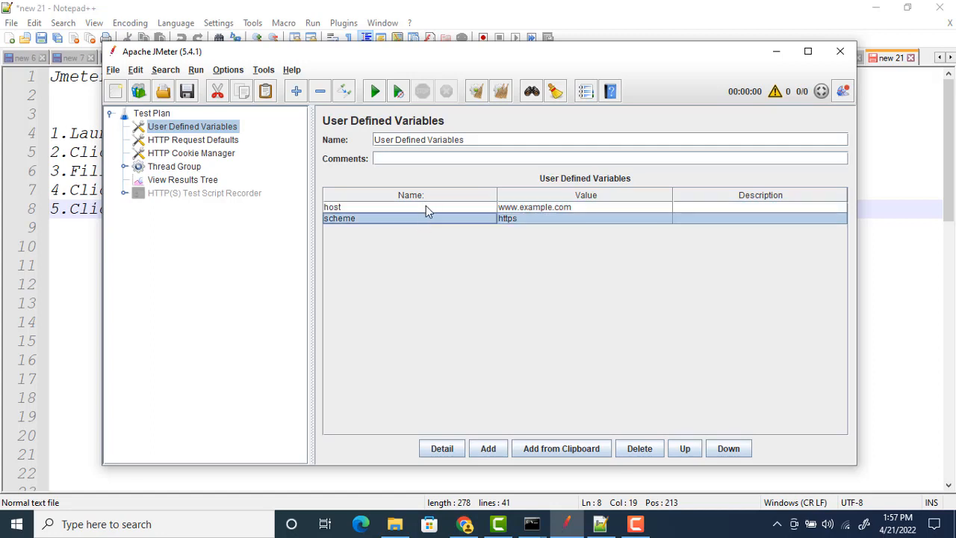
{"action": "left_click", "coordinate": [425, 206]}
{"action": "left_click", "coordinate": [424, 218]}
{"action": "left_click", "coordinate": [427, 208]}
{"action": "left_click", "coordinate": [422, 219]}
{"action": "left_click", "coordinate": [423, 211]}
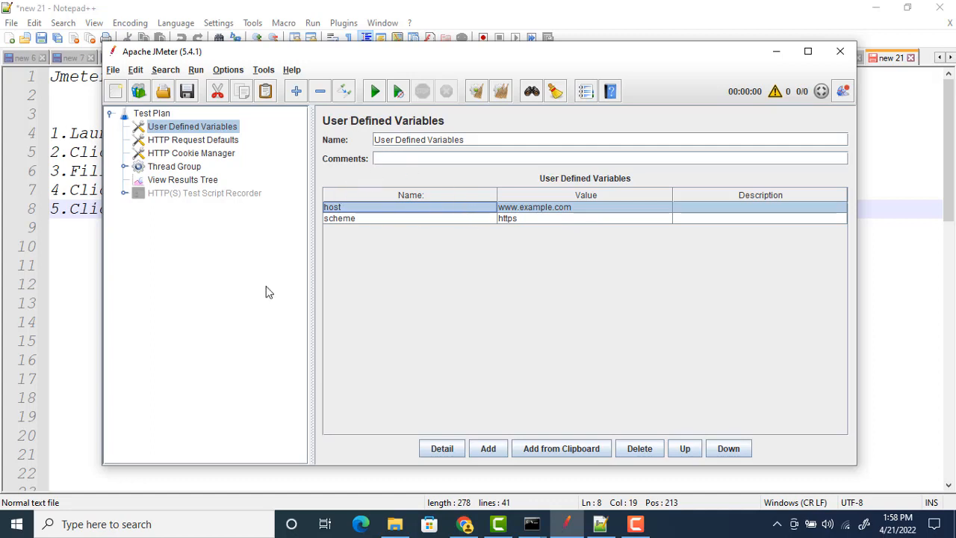
Review the settings of HTTP Request Defaults, HTTP Cookie Manager, Recording Controller and View Results Tree.
{"action": "left_click", "coordinate": [200, 142]}
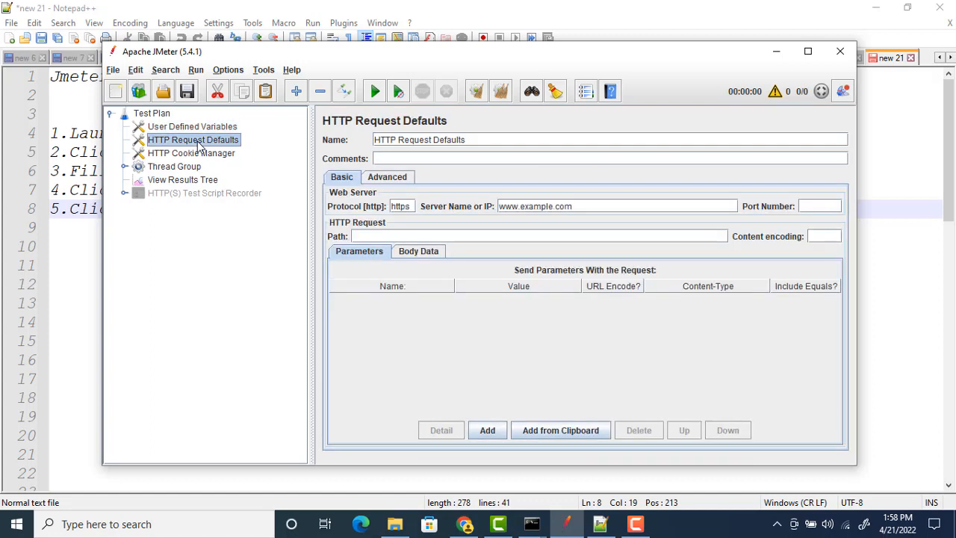
{"action": "left_click", "coordinate": [203, 153]}
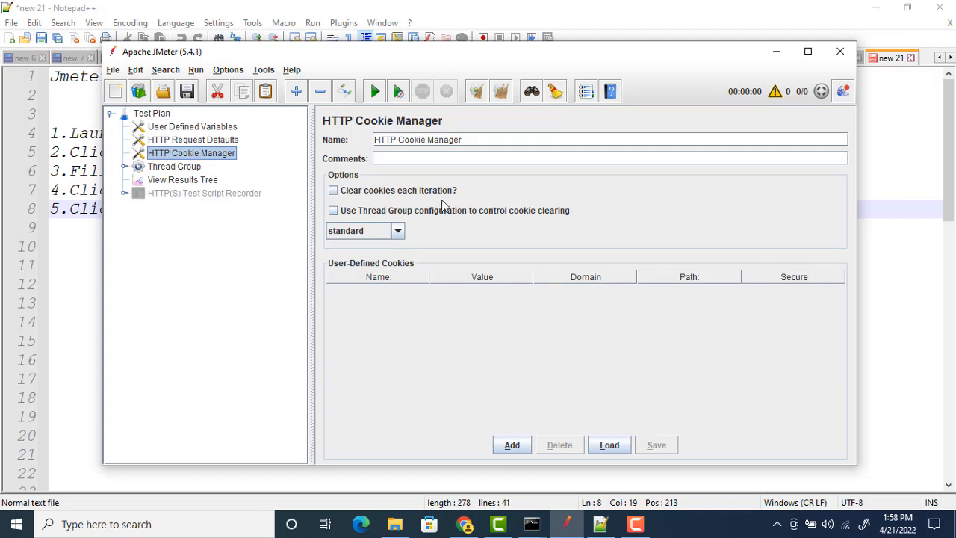
{"action": "left_click", "coordinate": [333, 191]}
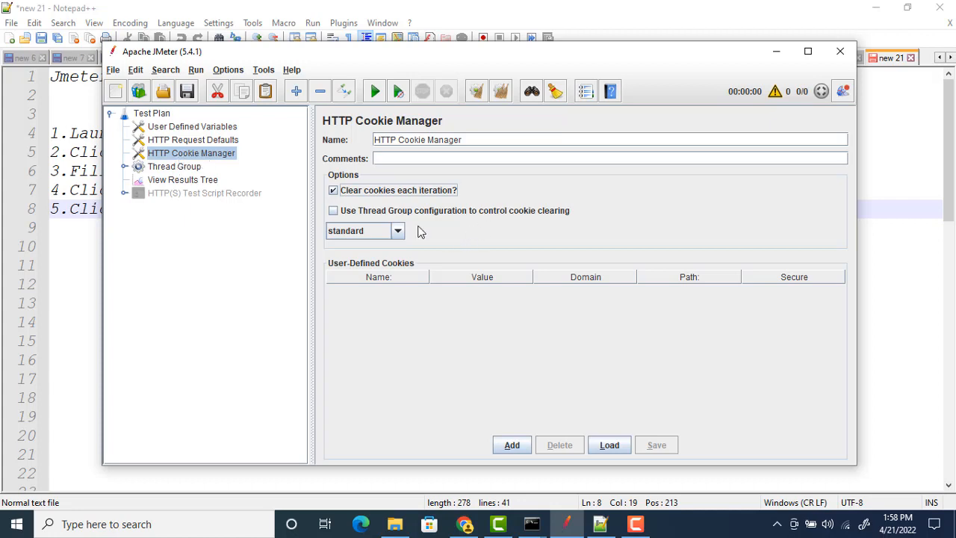
{"action": "left_click", "coordinate": [334, 192]}
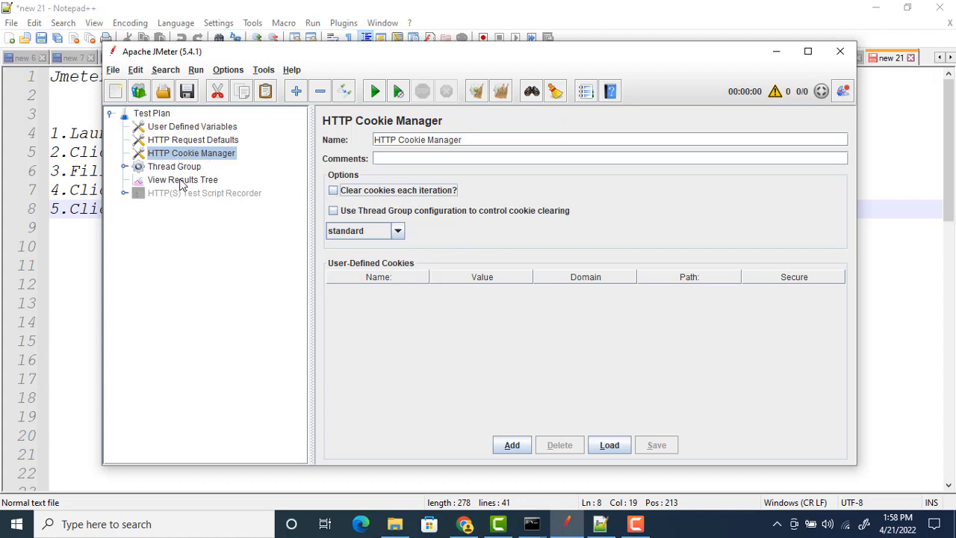
{"action": "left_click", "coordinate": [124, 168]}
{"action": "left_click", "coordinate": [193, 184]}
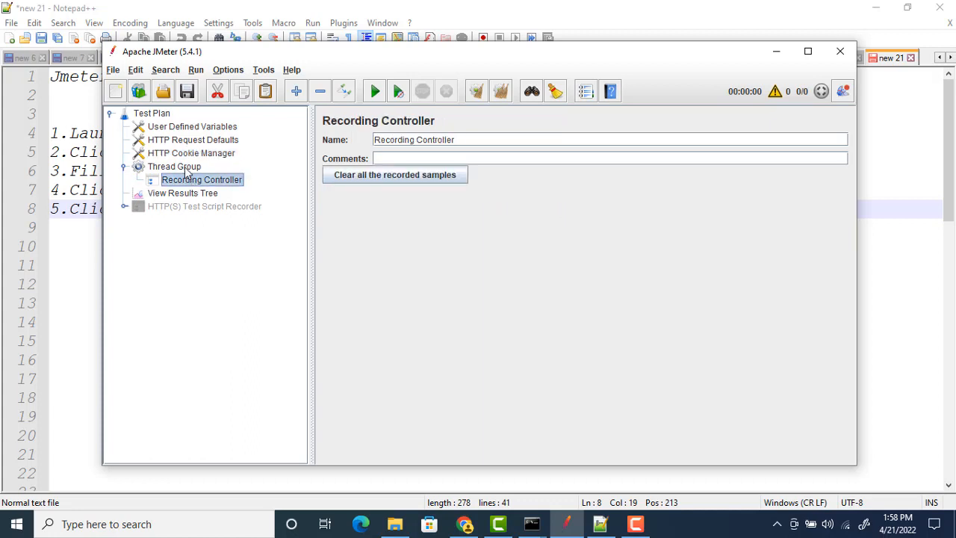
{"action": "left_click", "coordinate": [183, 194]}
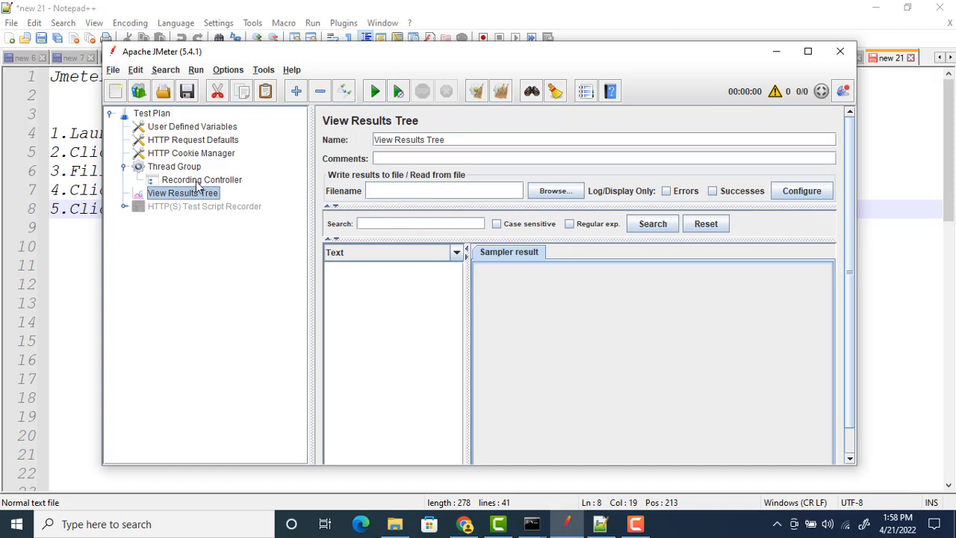
Remove the Recording Controller from the Thread Group.
{"action": "left_click", "coordinate": [199, 183]}
{"action": "key", "text": "Delete"}
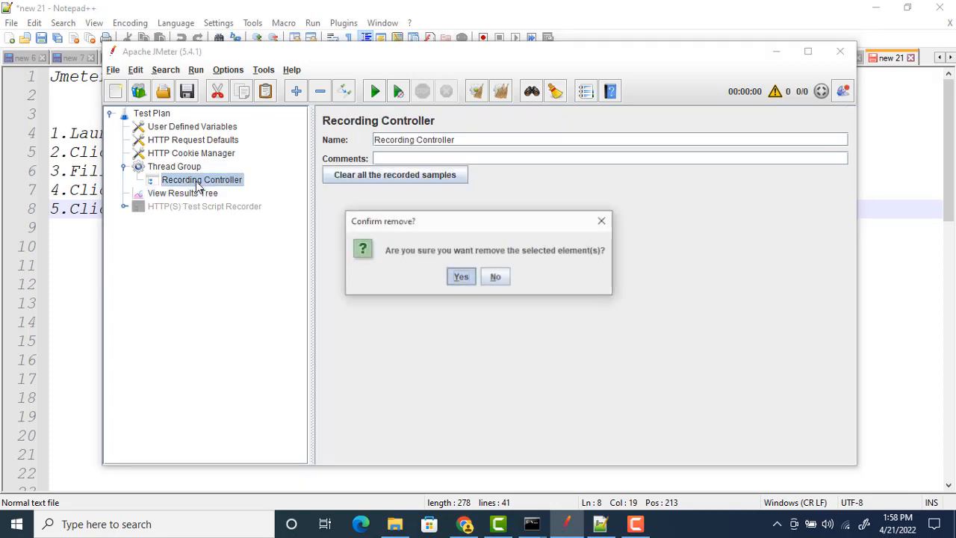
{"action": "key", "text": "Return"}
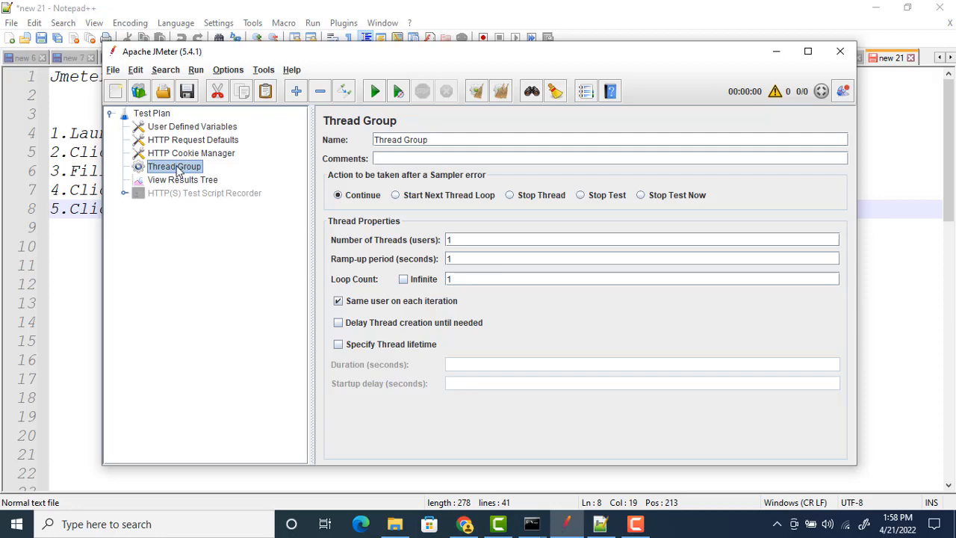
{"action": "right_click", "coordinate": [180, 171]}
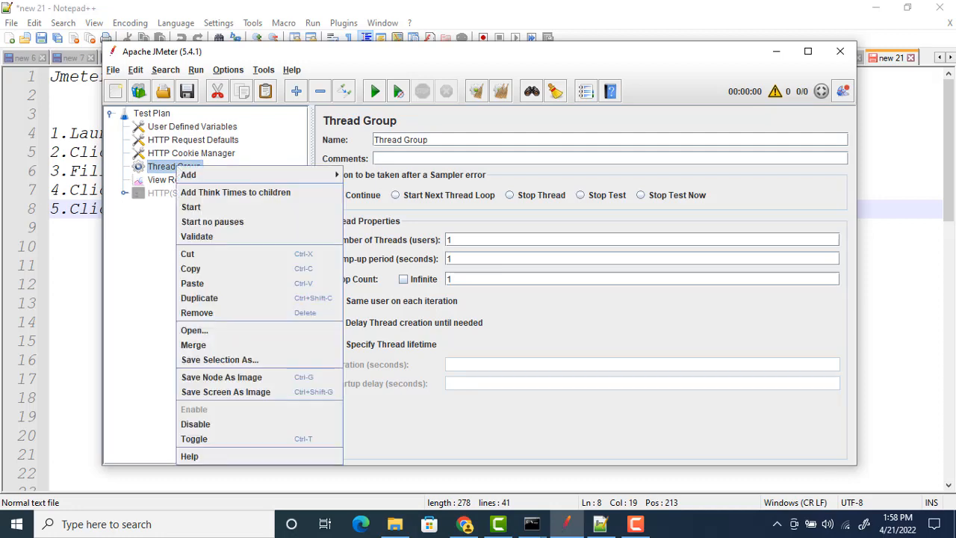
Switch to the scenario notes in Notepad++ and check the listed steps against the Web Tours page in Chrome.
{"action": "left_click", "coordinate": [776, 51]}
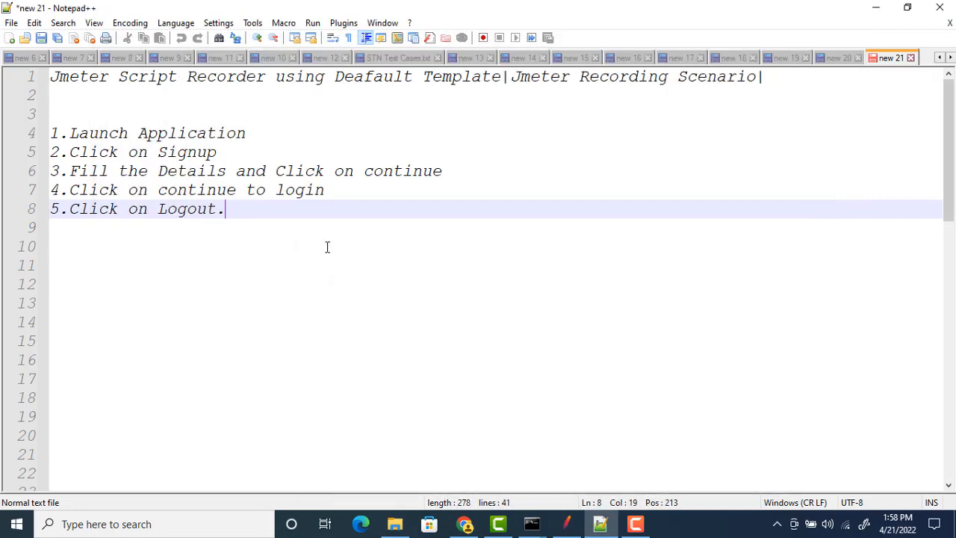
{"action": "left_click", "coordinate": [268, 219]}
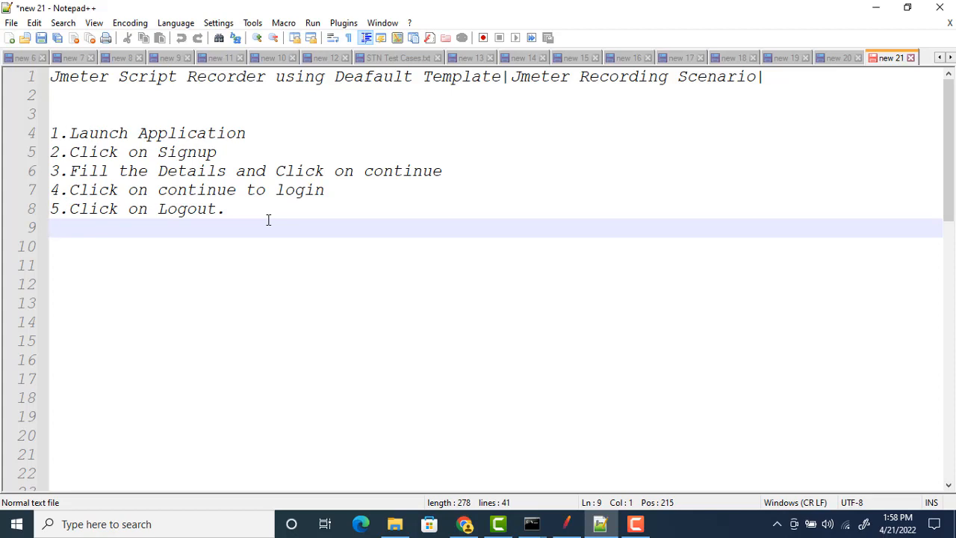
{"action": "left_click_drag", "start_coordinate": [217, 208], "coordinate": [50, 171]}
{"action": "left_click", "coordinate": [464, 524]}
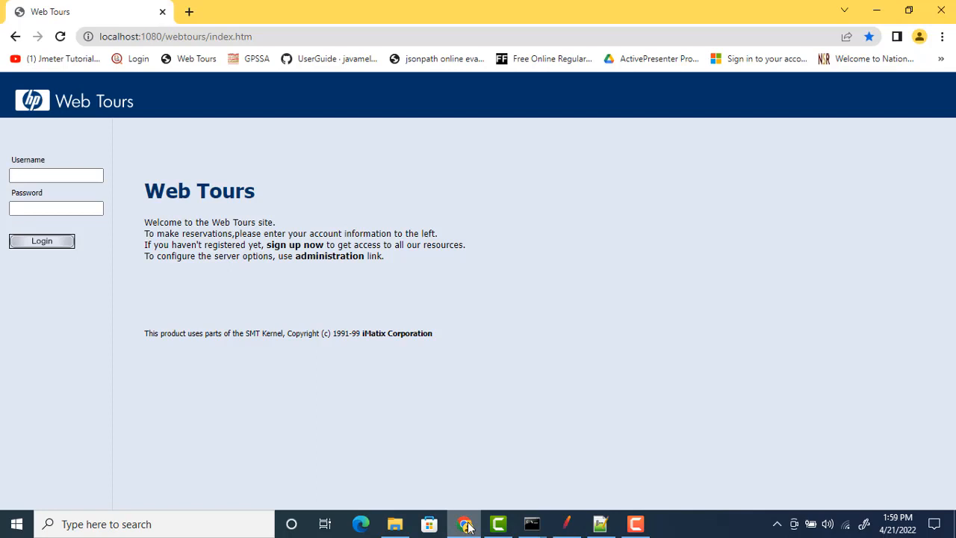
{"action": "left_click", "coordinate": [464, 523]}
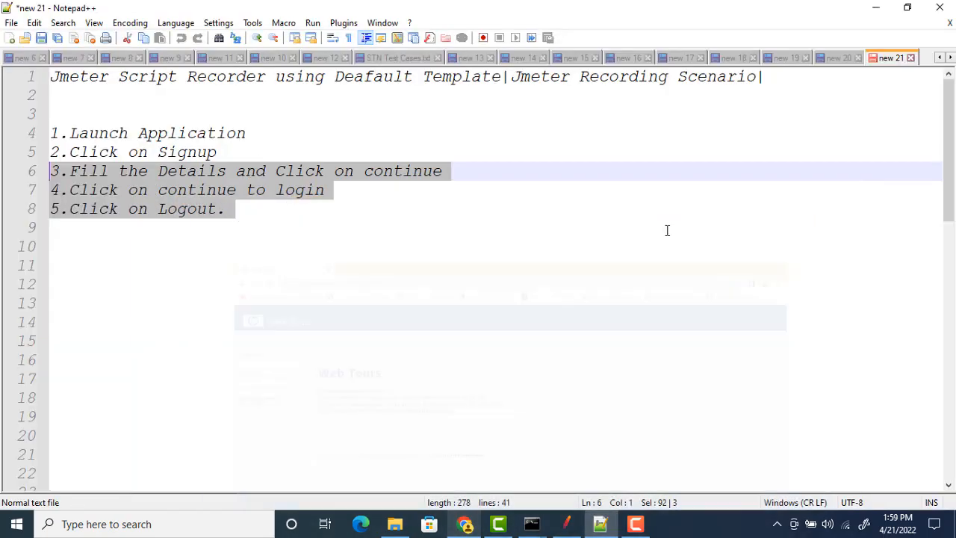
Follow the Launch Application and Signup notes by opening the Web Tours sign-up form in Chrome.
{"action": "left_click", "coordinate": [252, 134]}
{"action": "left_click_drag", "start_coordinate": [252, 134], "coordinate": [71, 133]}
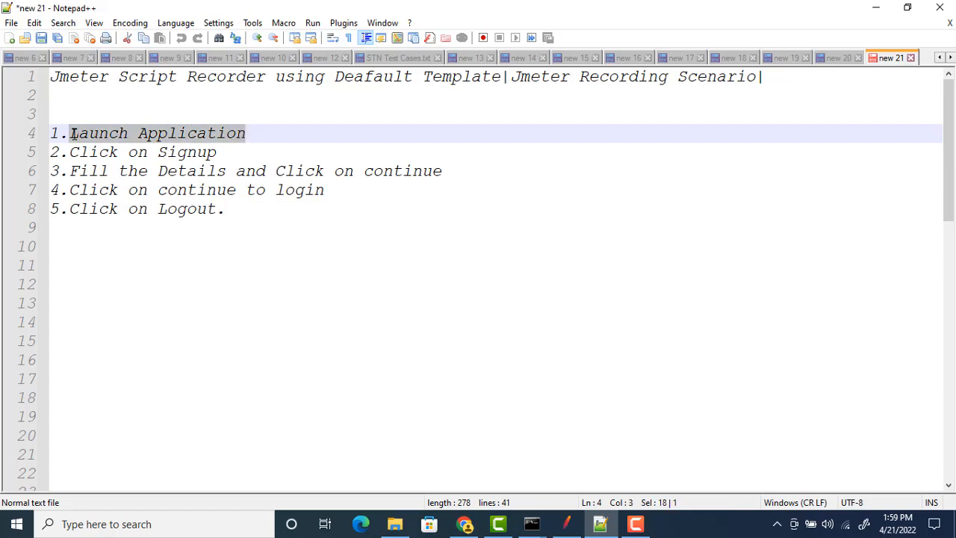
{"action": "left_click", "coordinate": [220, 154]}
{"action": "left_click", "coordinate": [464, 524]}
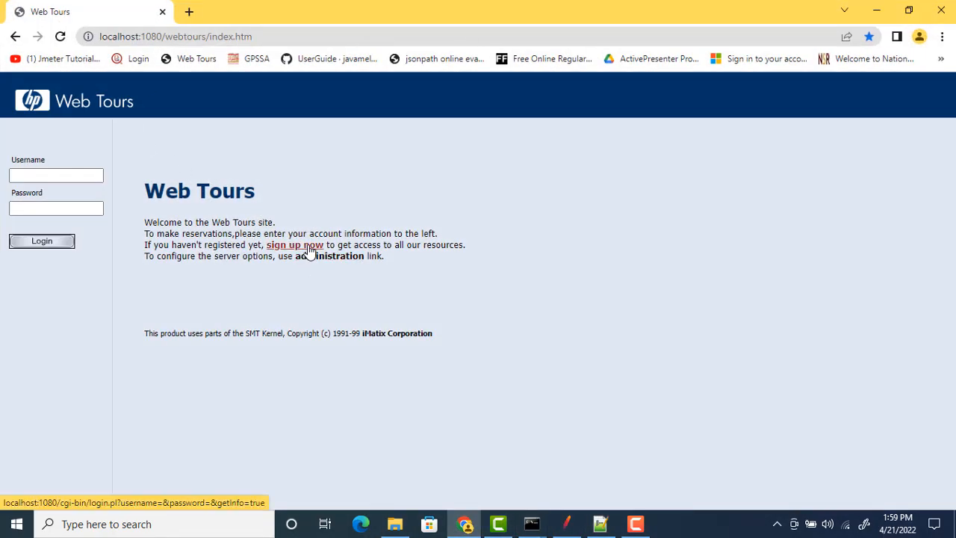
{"action": "left_click", "coordinate": [310, 249]}
Review the remaining scenario notes in Notepad++, from filling the details to logout, alongside the Customer Profile form in Chrome.
{"action": "left_click", "coordinate": [605, 525]}
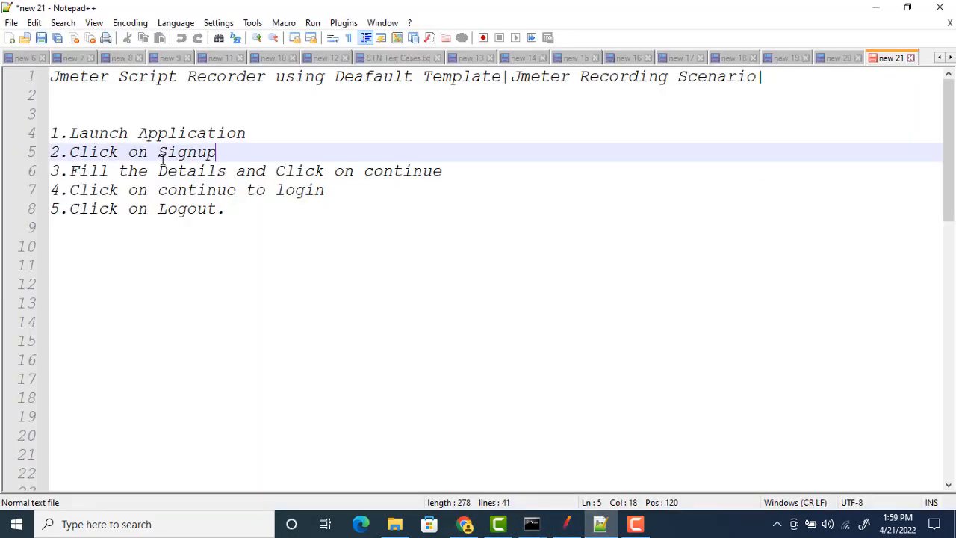
{"action": "triple_click", "coordinate": [185, 173]}
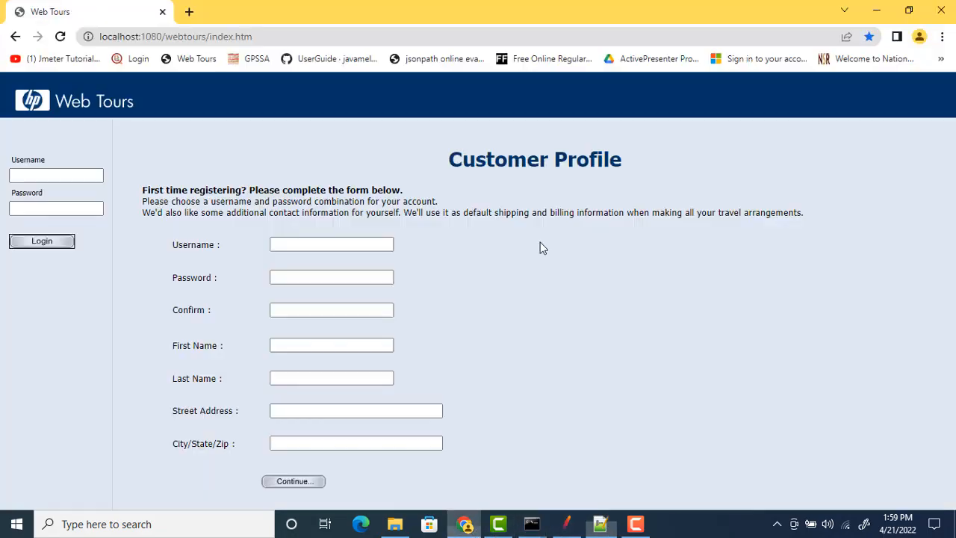
{"action": "left_click", "coordinate": [464, 523]}
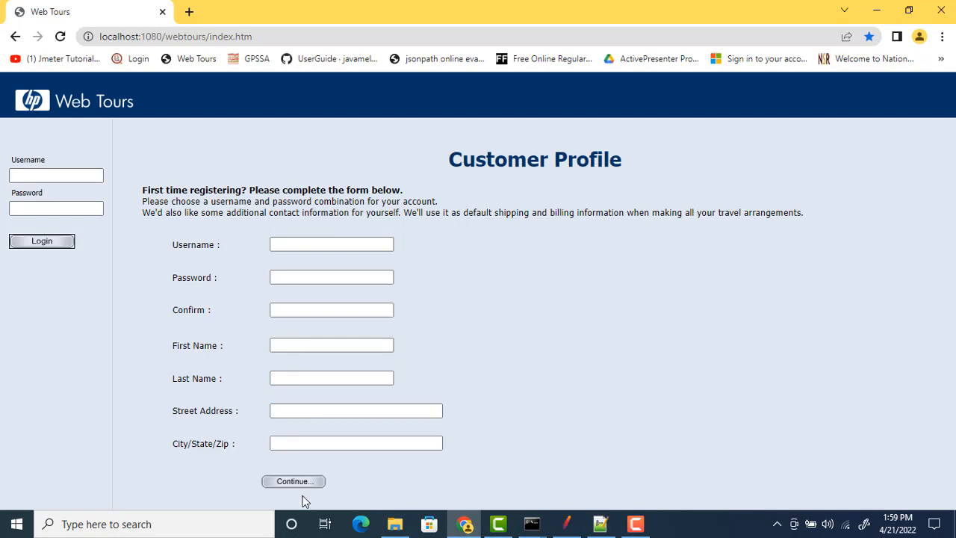
{"action": "left_click", "coordinate": [600, 523]}
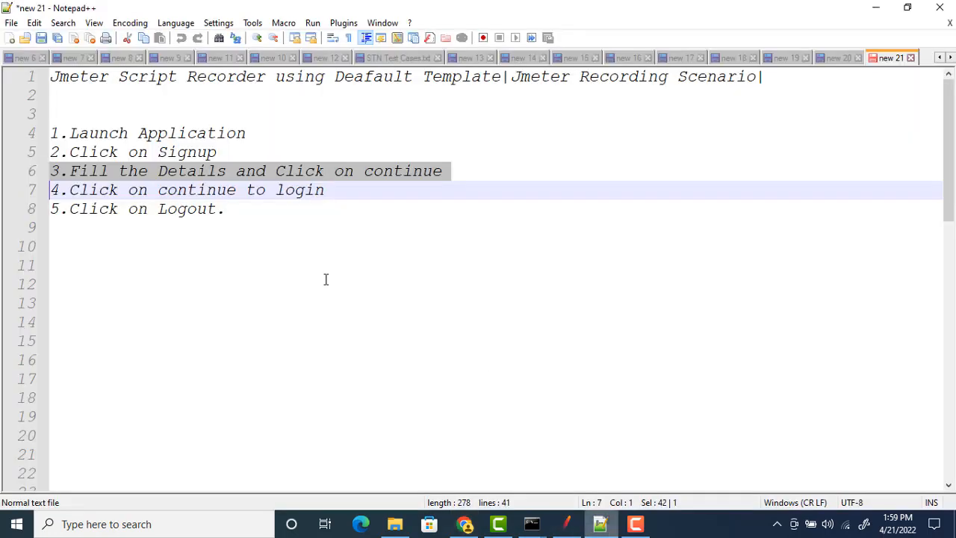
{"action": "double_click", "coordinate": [210, 191]}
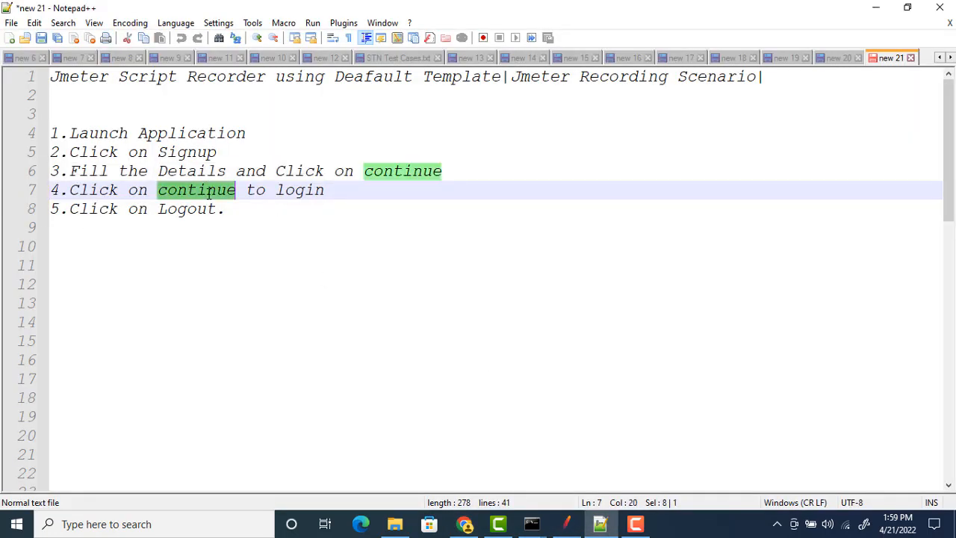
{"action": "triple_click", "coordinate": [210, 190]}
{"action": "triple_click", "coordinate": [177, 215]}
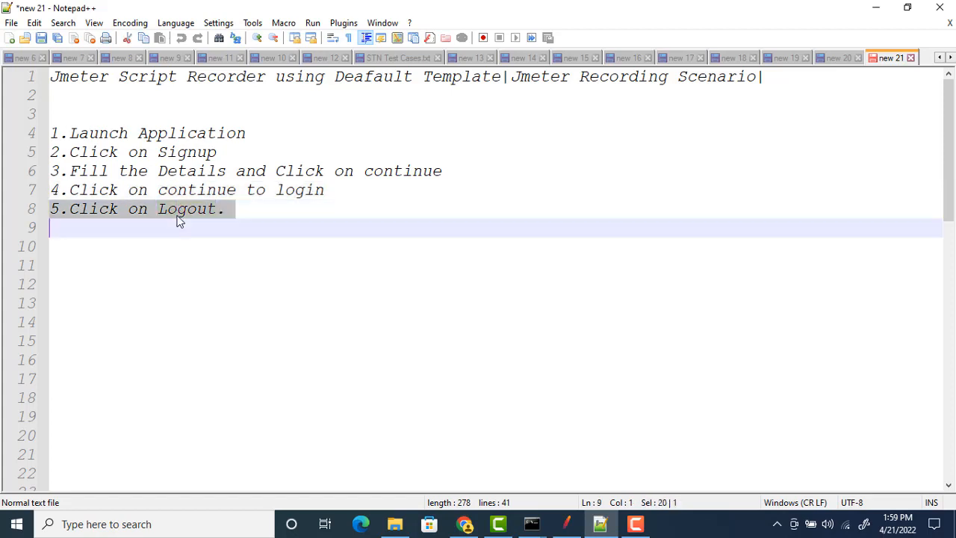
{"action": "left_click", "coordinate": [255, 227]}
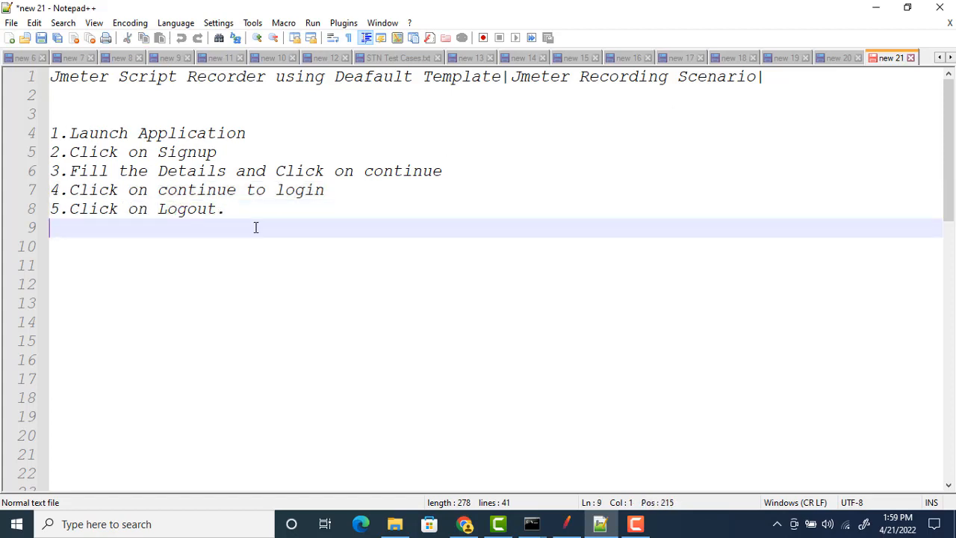
{"action": "left_click_drag", "start_coordinate": [255, 228], "coordinate": [60, 152]}
{"action": "left_click", "coordinate": [877, 11]}
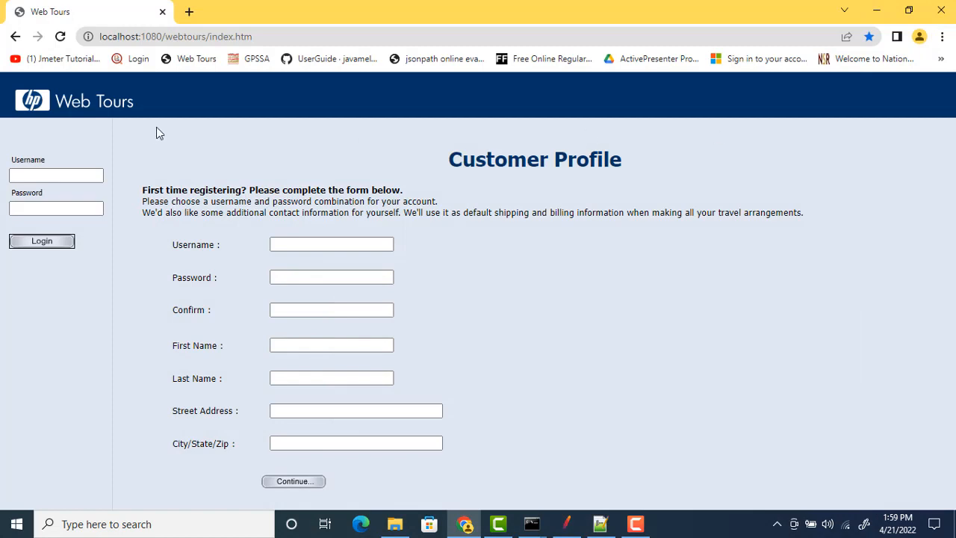
Run ipconfig in Command Prompt and copy the Wi-Fi adapter's IPv4 address.
{"action": "left_click", "coordinate": [122, 524]}
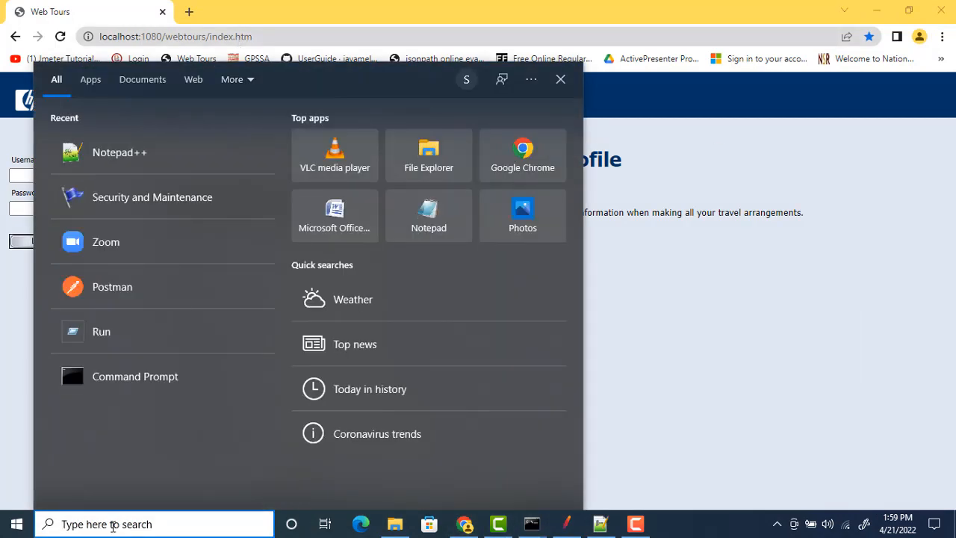
{"action": "type", "text": "cmd"}
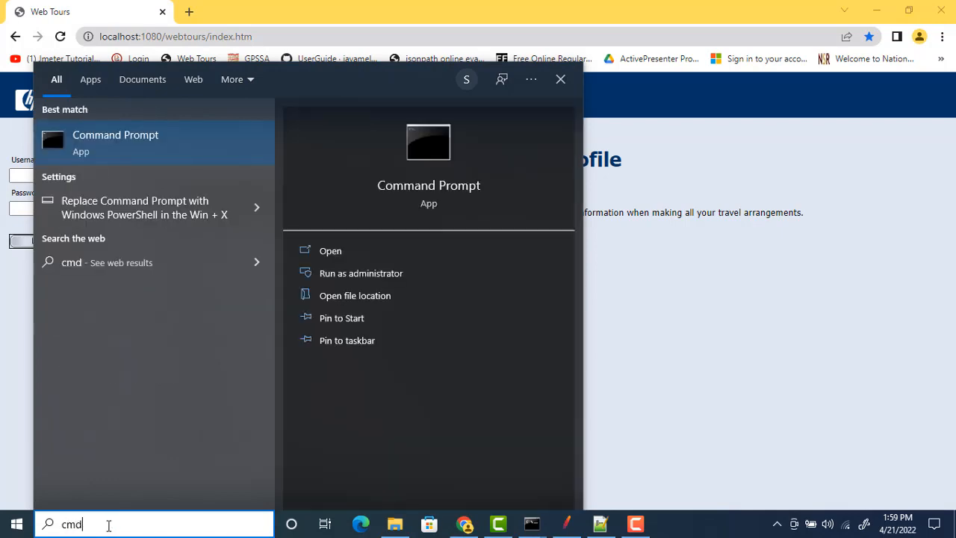
{"action": "key", "text": "Return"}
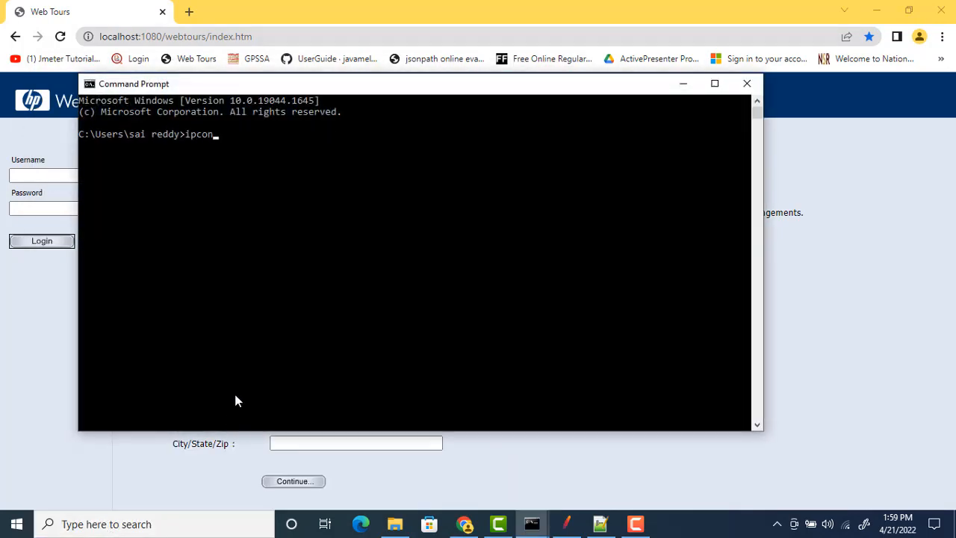
{"action": "key", "text": "Return"}
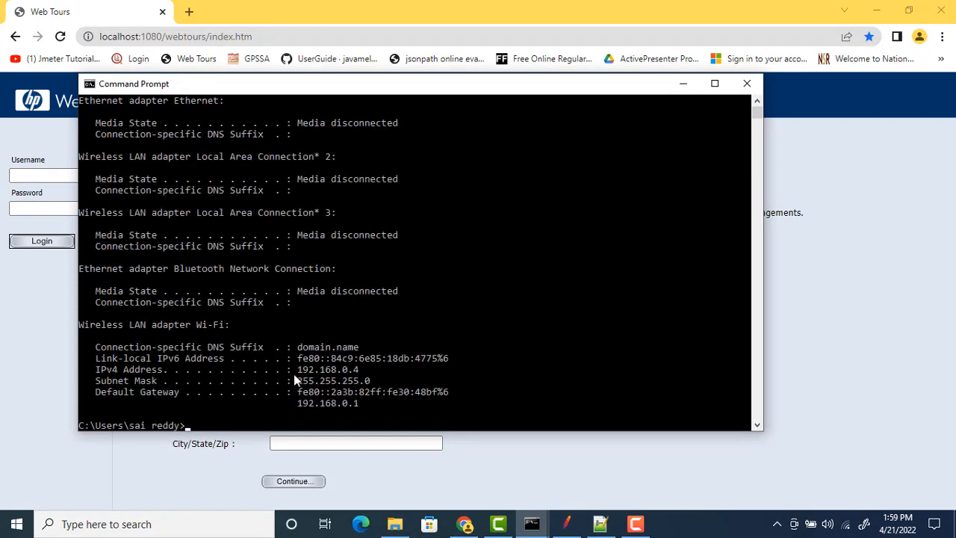
{"action": "left_click_drag", "start_coordinate": [294, 369], "coordinate": [355, 371]}
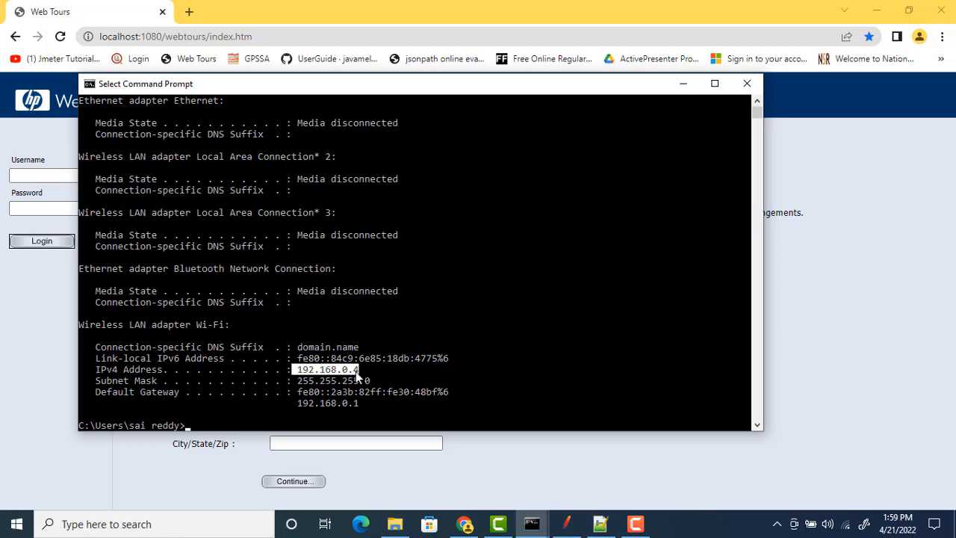
{"action": "key", "text": "ctrl+c"}
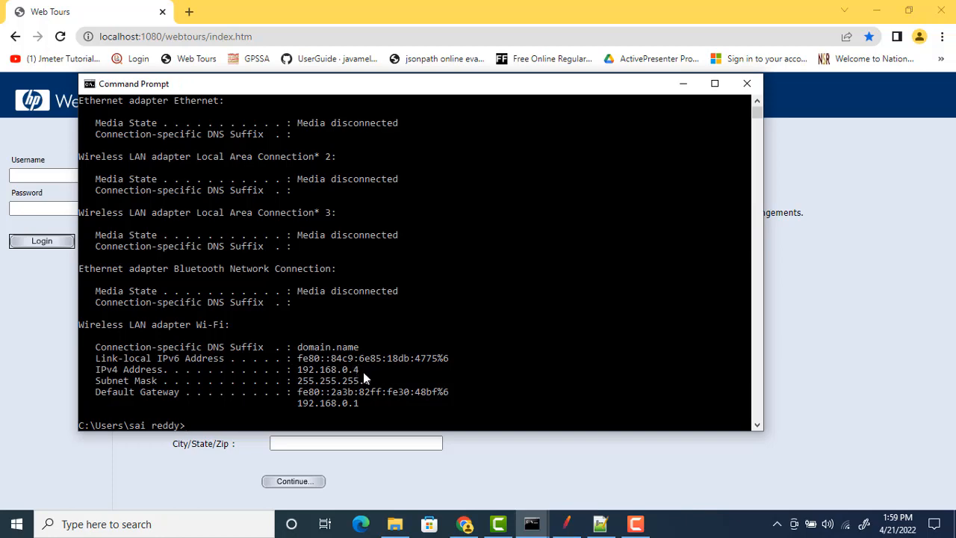
{"action": "left_click", "coordinate": [681, 84]}
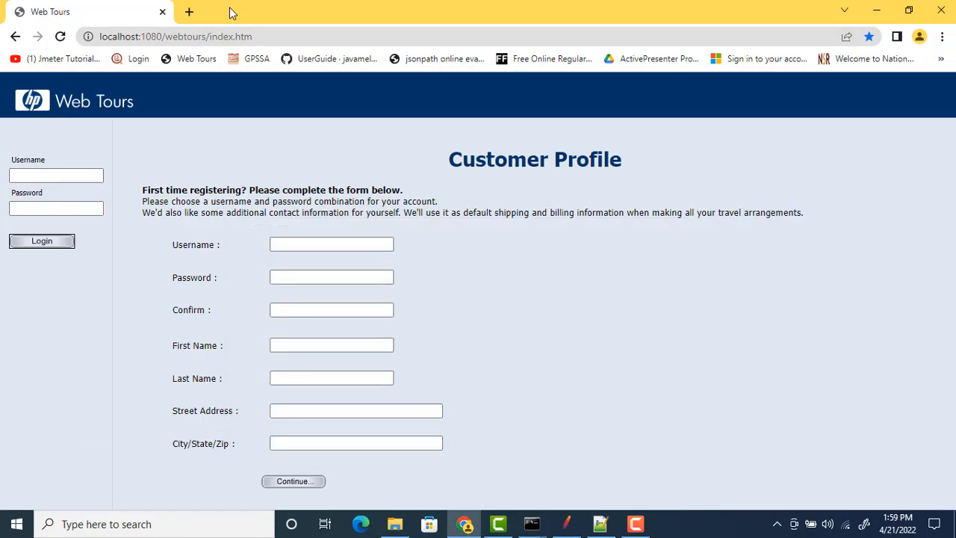
Open Web Tours in a new Chrome tab at 192.168.0.4:1080/webtours/index.htm and close the localhost tab.
{"action": "left_click", "coordinate": [188, 12]}
{"action": "key", "text": "ctrl+v"}
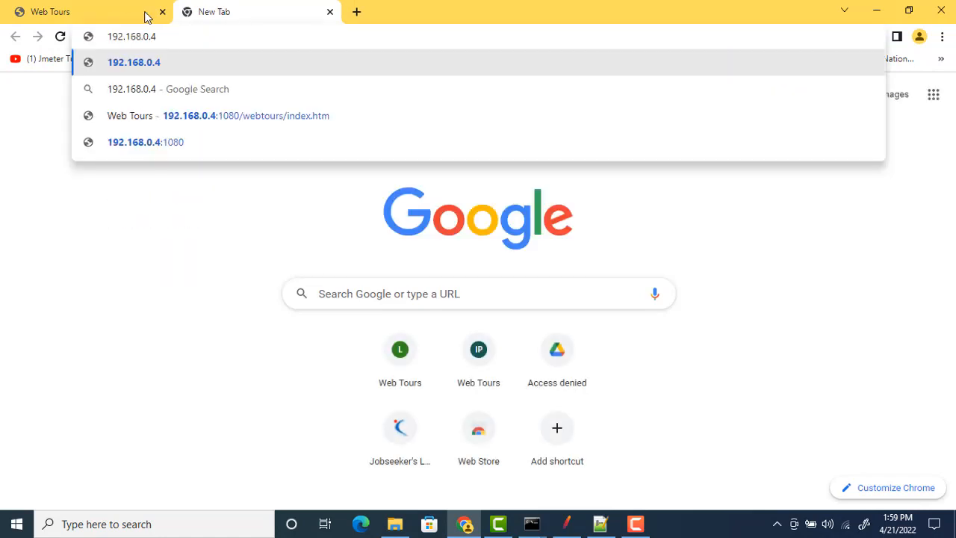
{"action": "left_click", "coordinate": [107, 6]}
{"action": "left_click_drag", "start_coordinate": [268, 37], "coordinate": [222, 4]}
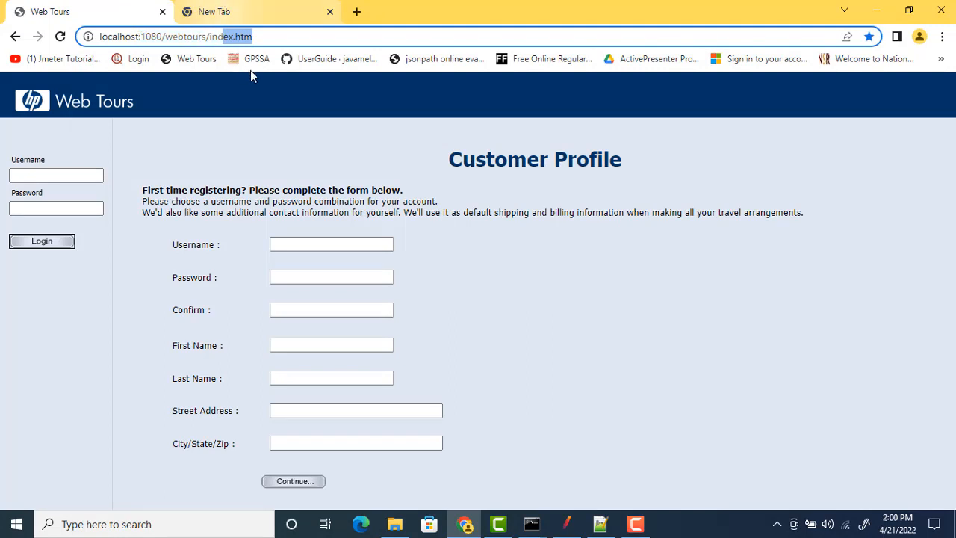
{"action": "left_click_drag", "start_coordinate": [250, 70], "coordinate": [279, 35]}
{"action": "left_click_drag", "start_coordinate": [205, 42], "coordinate": [140, 41]}
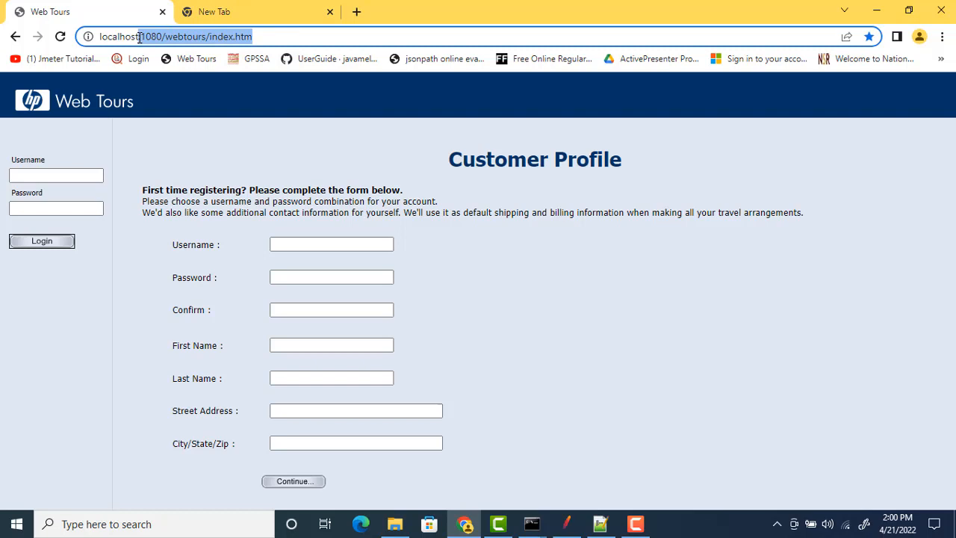
{"action": "left_click", "coordinate": [207, 15]}
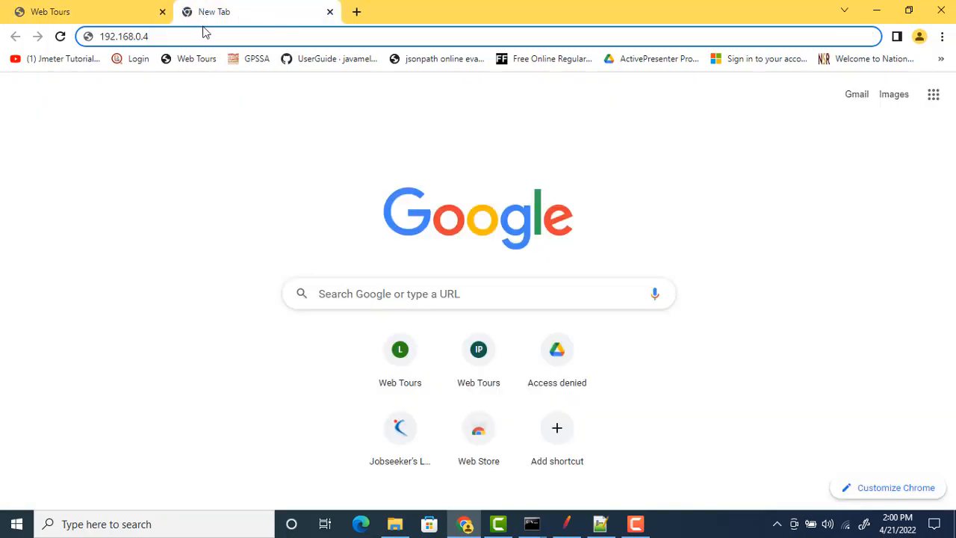
{"action": "key", "text": "ctrl+v"}
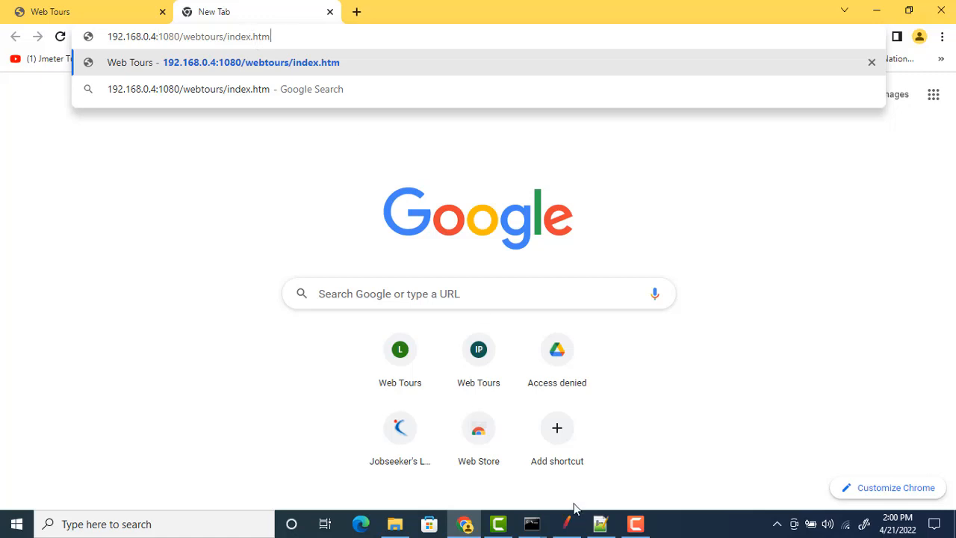
{"action": "key", "text": "Return"}
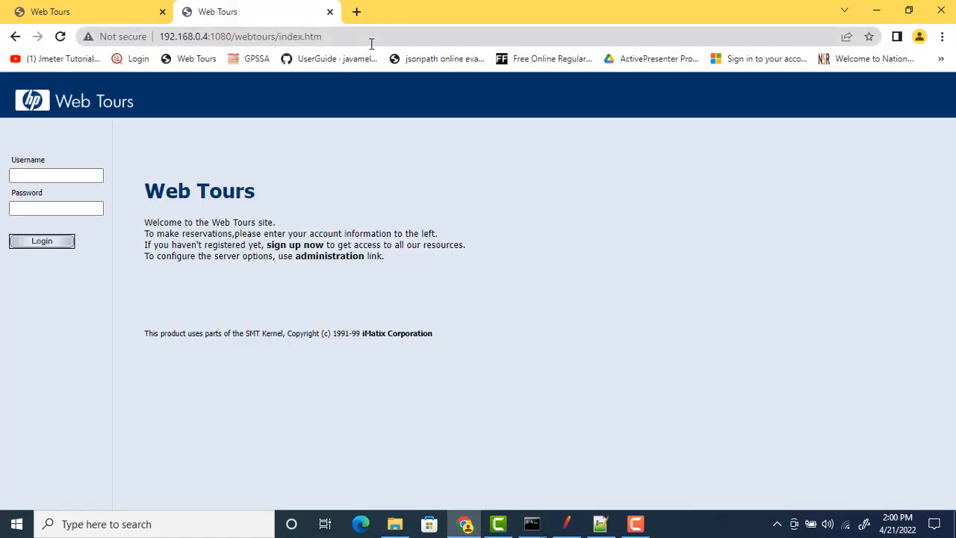
{"action": "left_click", "coordinate": [162, 12]}
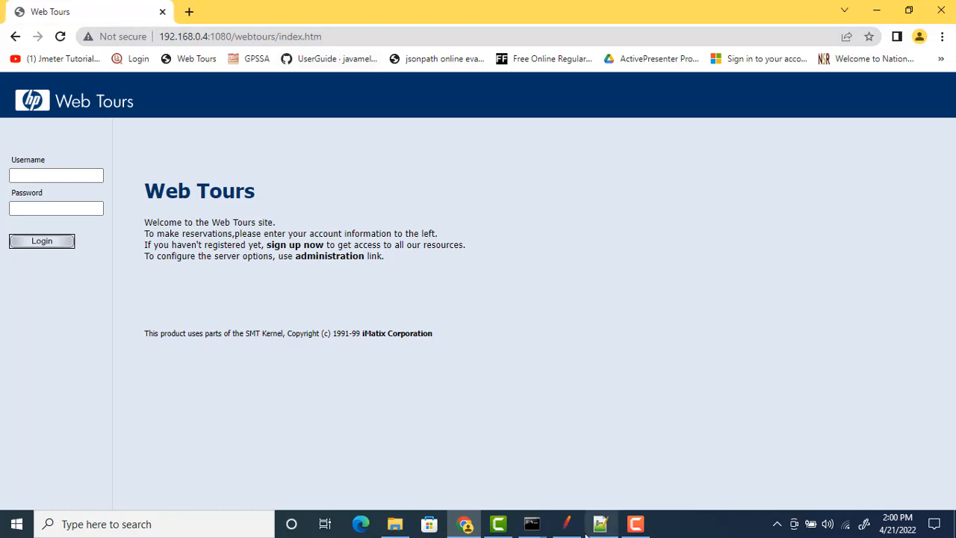
Switch to JMeter and add a Transaction Controller under the Thread Group.
{"action": "left_click", "coordinate": [566, 523]}
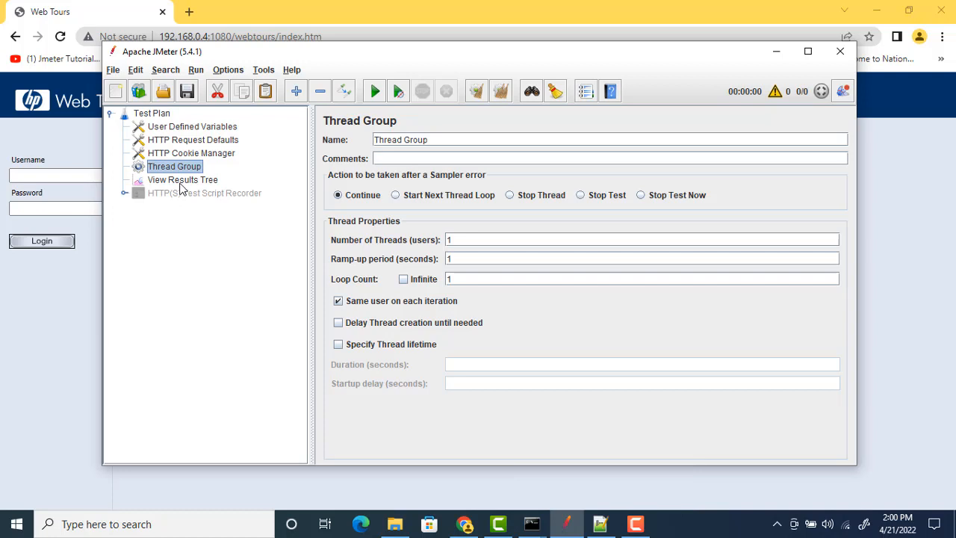
{"action": "left_click", "coordinate": [179, 182]}
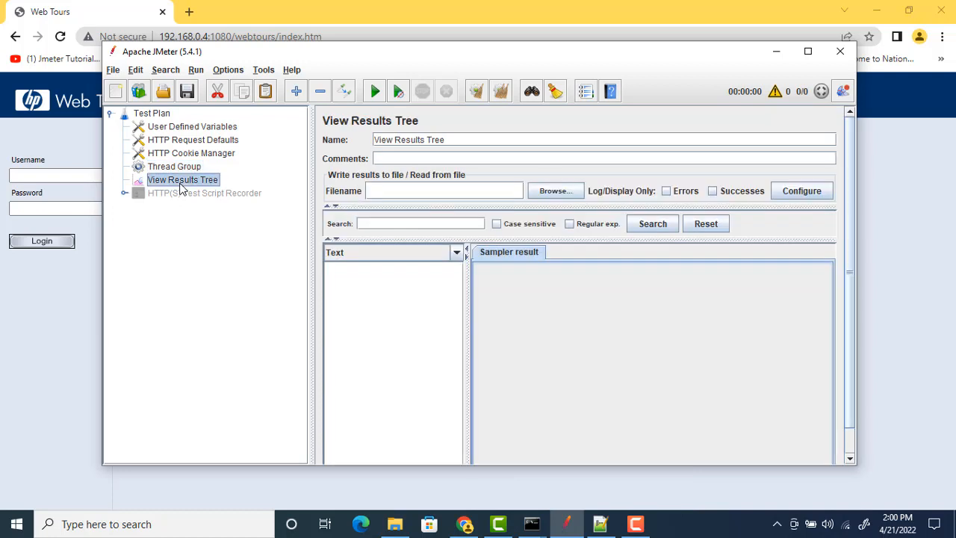
{"action": "left_click", "coordinate": [189, 193]}
{"action": "left_click", "coordinate": [179, 167]}
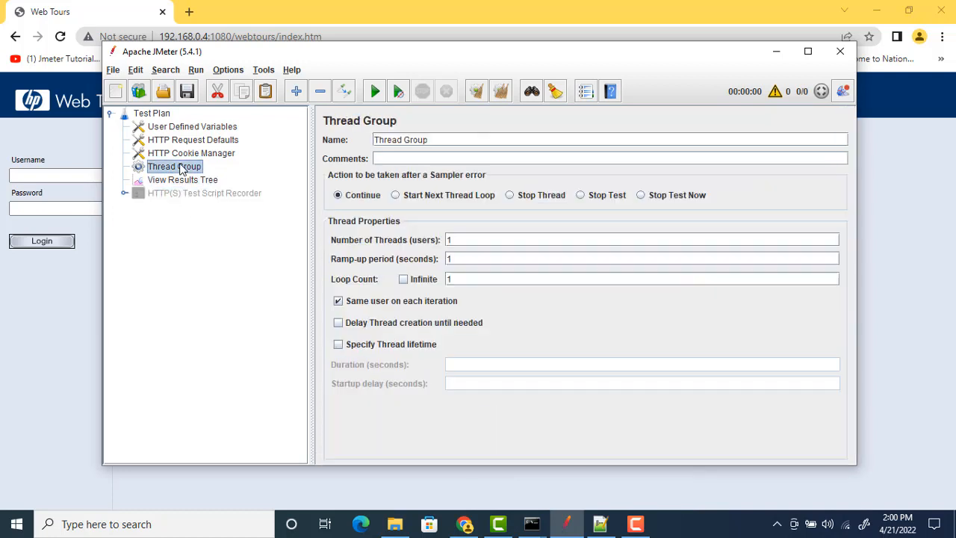
{"action": "right_click", "coordinate": [180, 168]}
{"action": "mouse_move", "coordinate": [286, 171]}
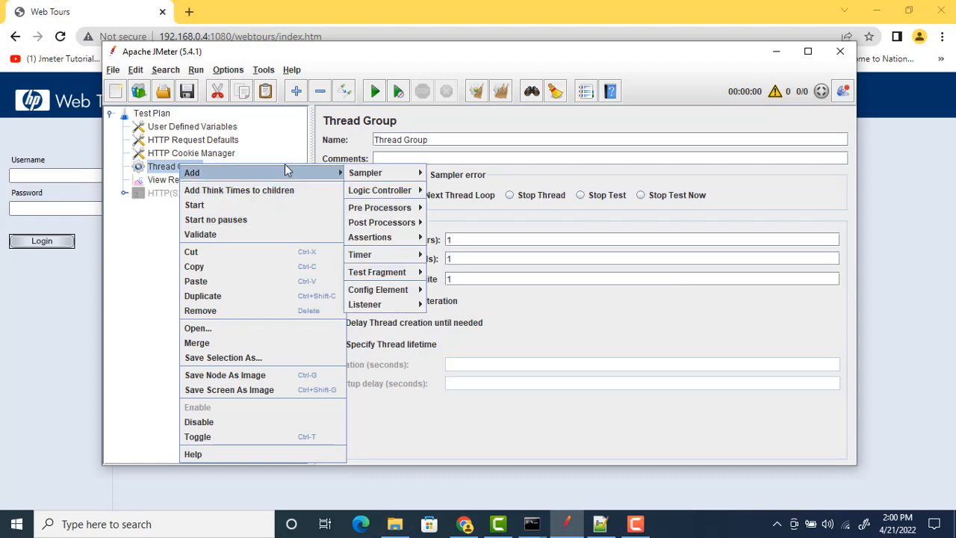
{"action": "mouse_move", "coordinate": [387, 187]}
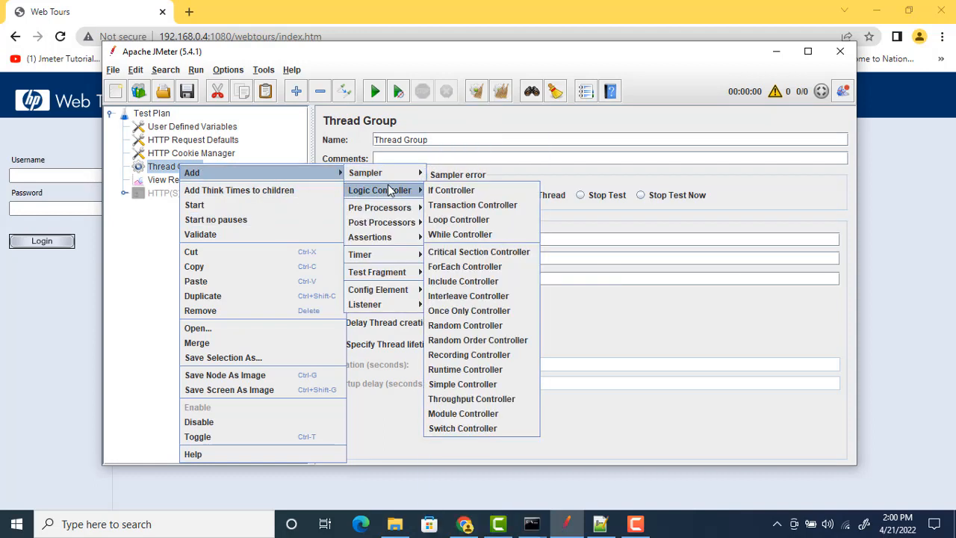
{"action": "left_click", "coordinate": [465, 204]}
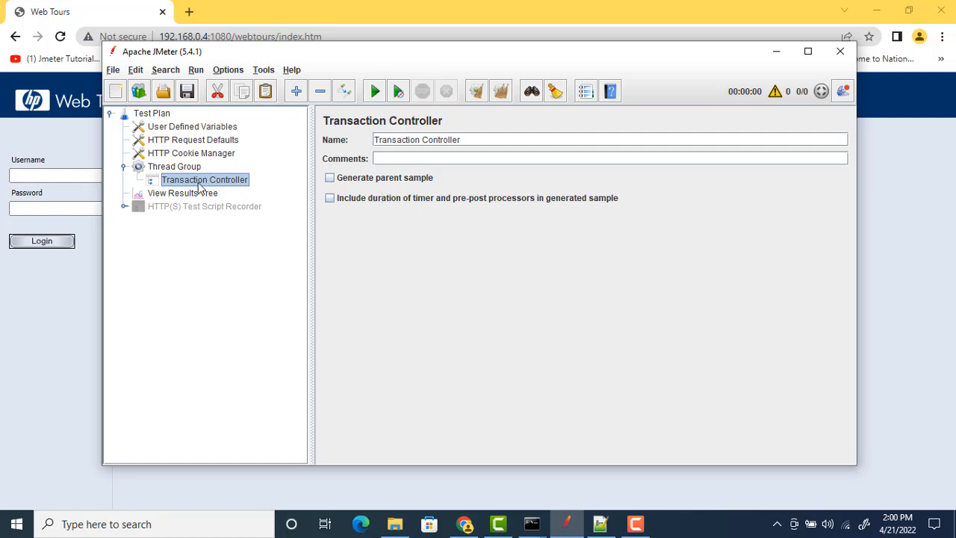
Add four more Transaction Controllers and name the five TC1_Launch Application, TC2_Click on Signup, TC3_Details and Click on continue, TC4_continue to login and TC5_LOGOUT.
{"action": "left_click", "coordinate": [165, 167]}
{"action": "right_click", "coordinate": [165, 167]}
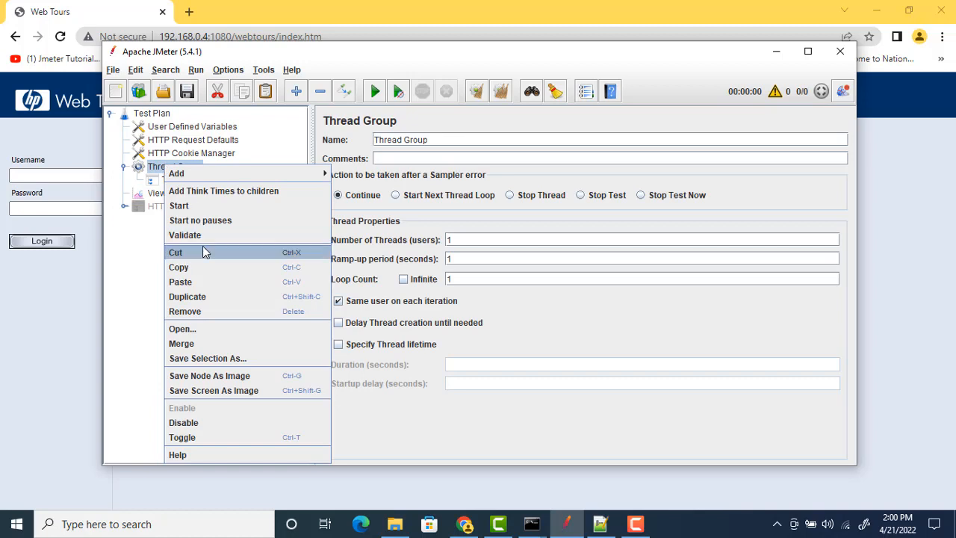
{"action": "mouse_move", "coordinate": [256, 177]}
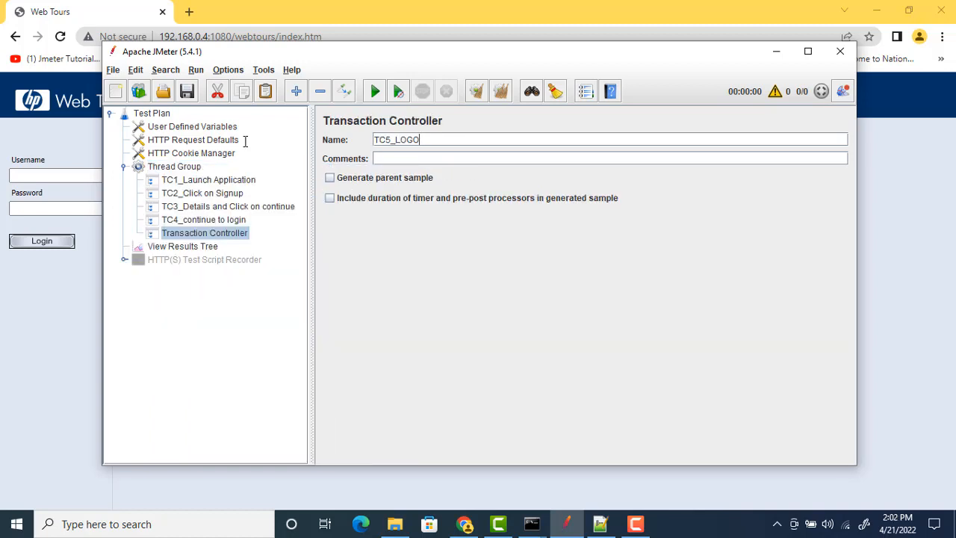
Review the Transaction Controllers from TC1_Launch Application to TC5_LOGOUT in the Thread Group.
{"action": "left_click", "coordinate": [186, 207]}
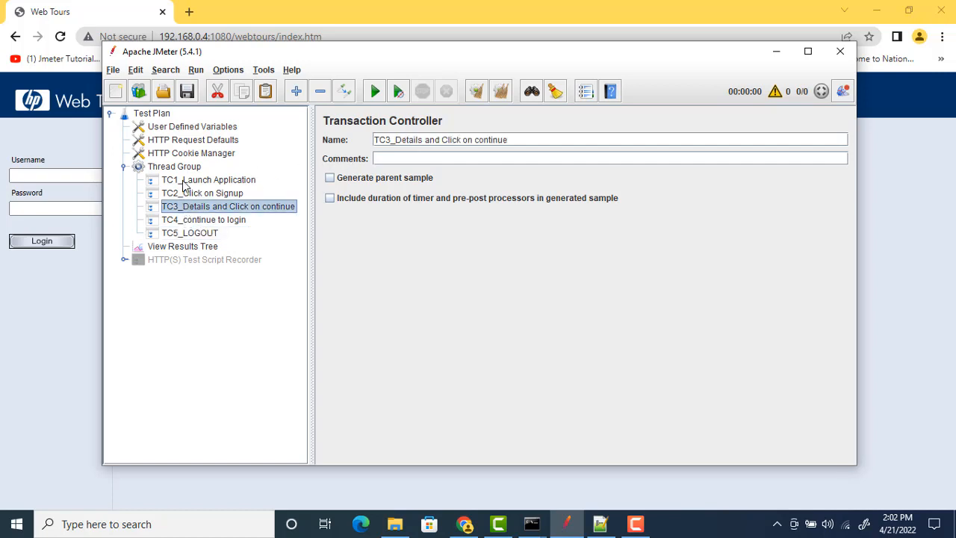
{"action": "left_click", "coordinate": [183, 181]}
{"action": "left_click", "coordinate": [180, 196]}
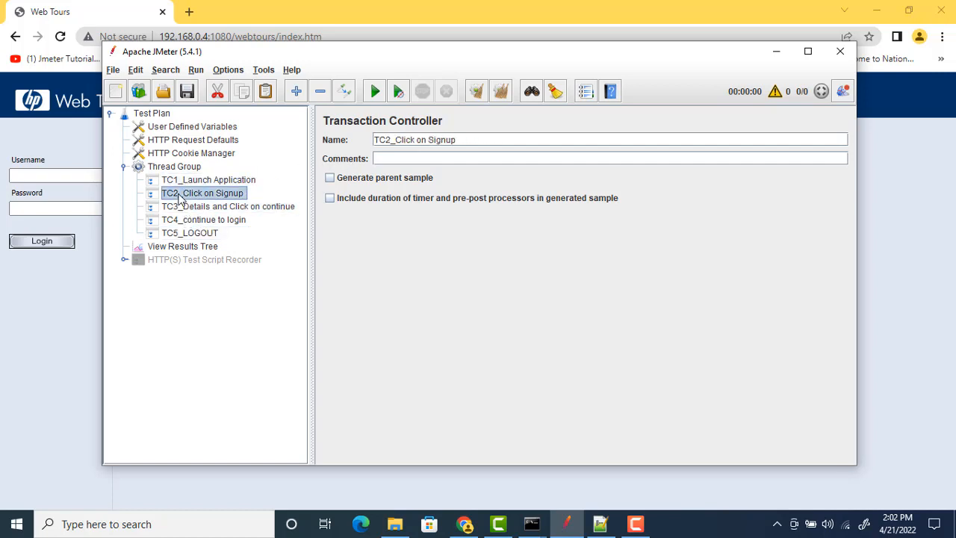
{"action": "left_click", "coordinate": [189, 209]}
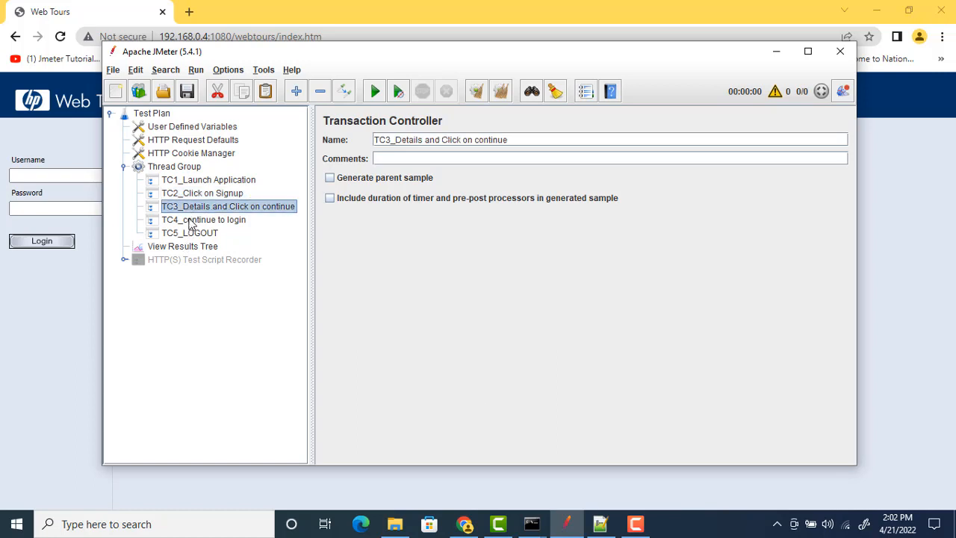
{"action": "left_click", "coordinate": [191, 223]}
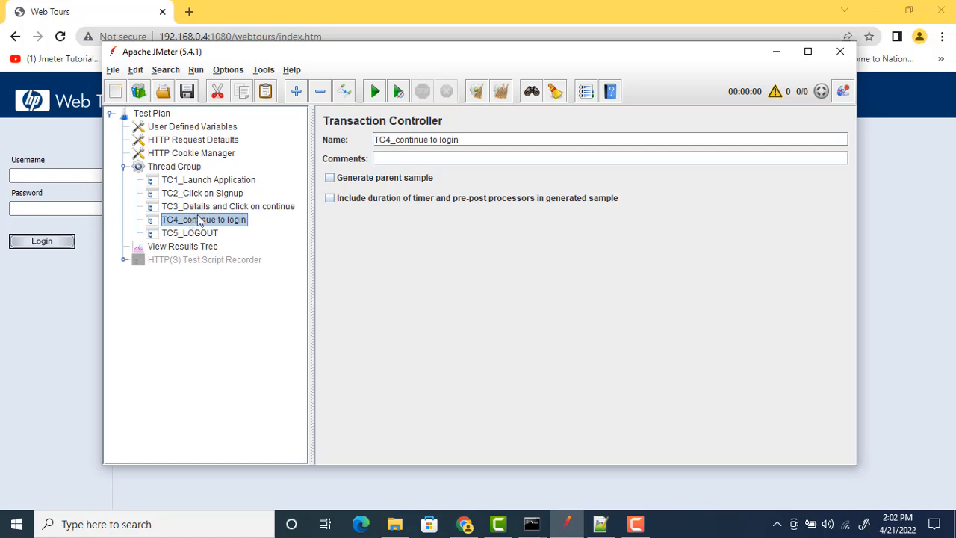
{"action": "left_click", "coordinate": [239, 195]}
{"action": "left_click", "coordinate": [219, 224]}
{"action": "left_click", "coordinate": [200, 235]}
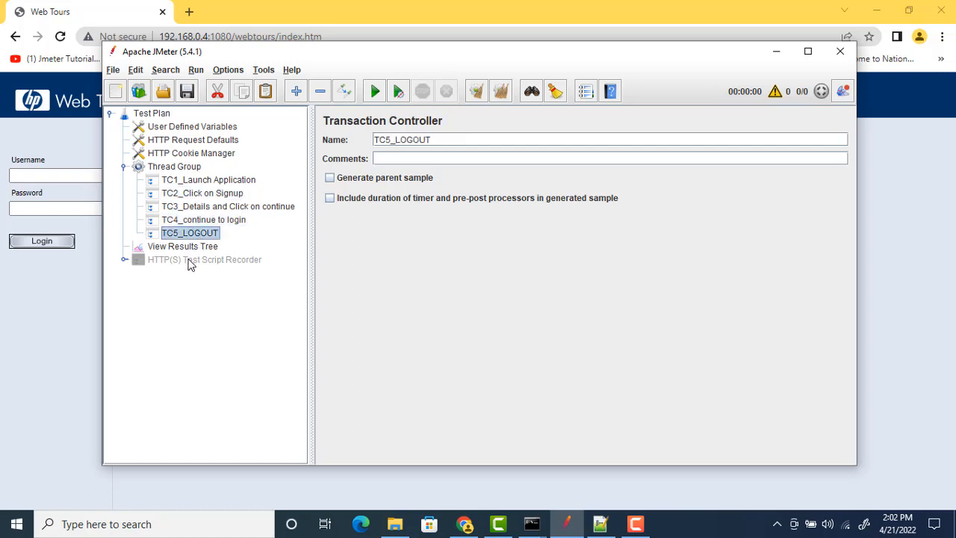
Enable the HTTP(S) Test Script Recorder and check its port setting.
{"action": "left_click", "coordinate": [192, 261]}
{"action": "right_click", "coordinate": [191, 261]}
{"action": "mouse_move", "coordinate": [224, 267]}
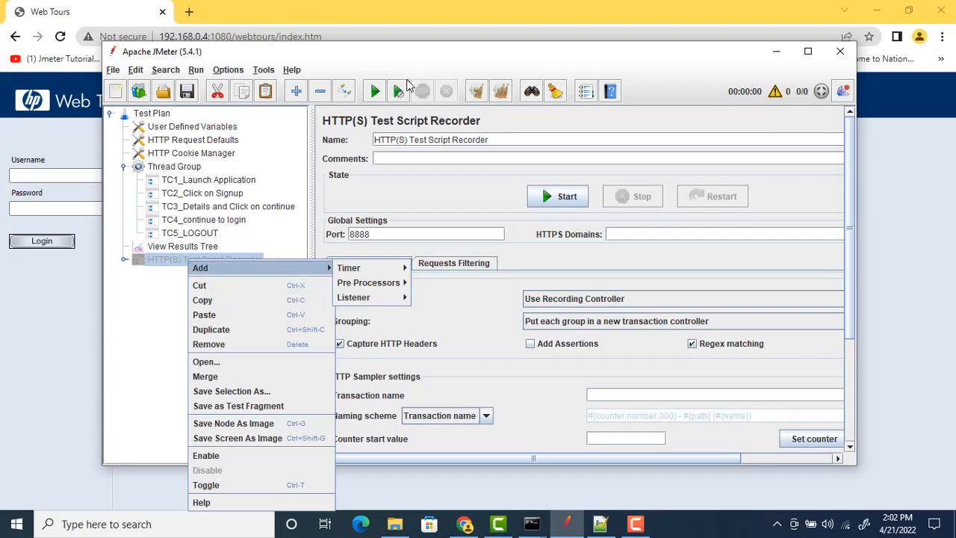
{"action": "key", "text": "Escape"}
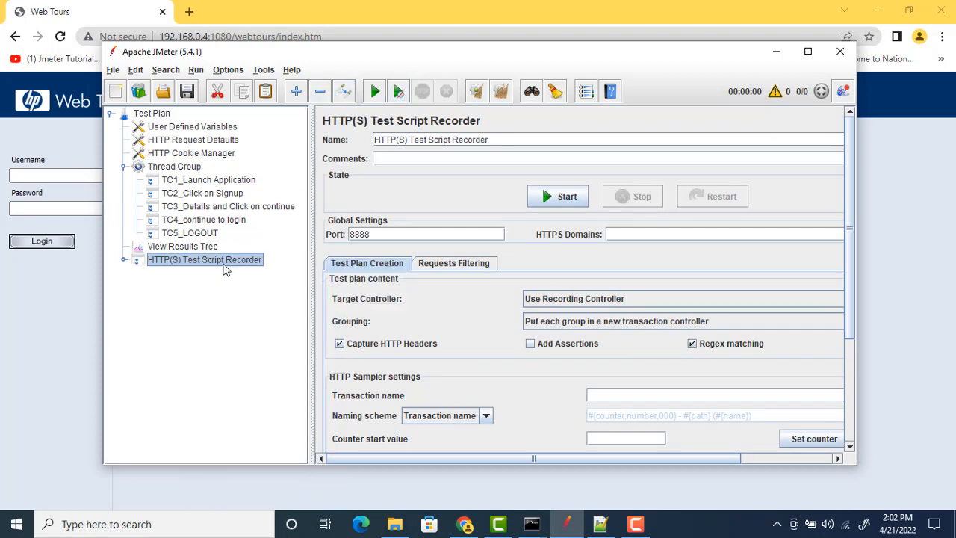
{"action": "double_click", "coordinate": [351, 233]}
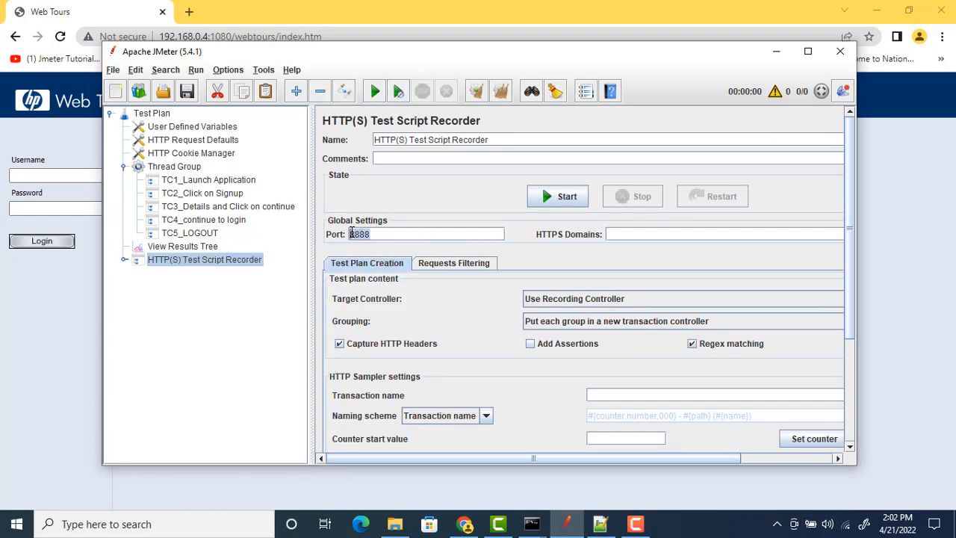
Add the suggested excludes to the recorder's URL Patterns to Exclude and review the pattern list.
{"action": "left_click", "coordinate": [482, 263]}
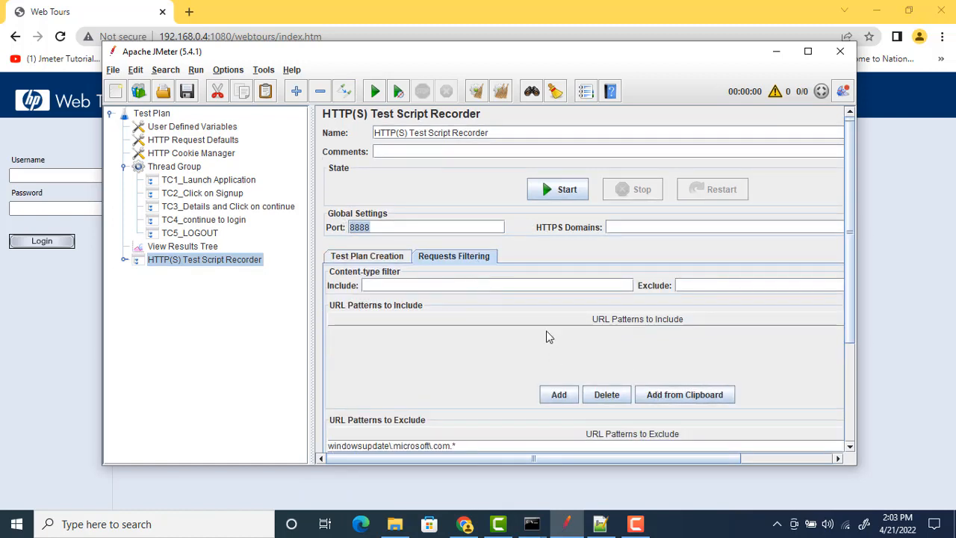
{"action": "left_click_drag", "start_coordinate": [854, 321], "coordinate": [851, 378]}
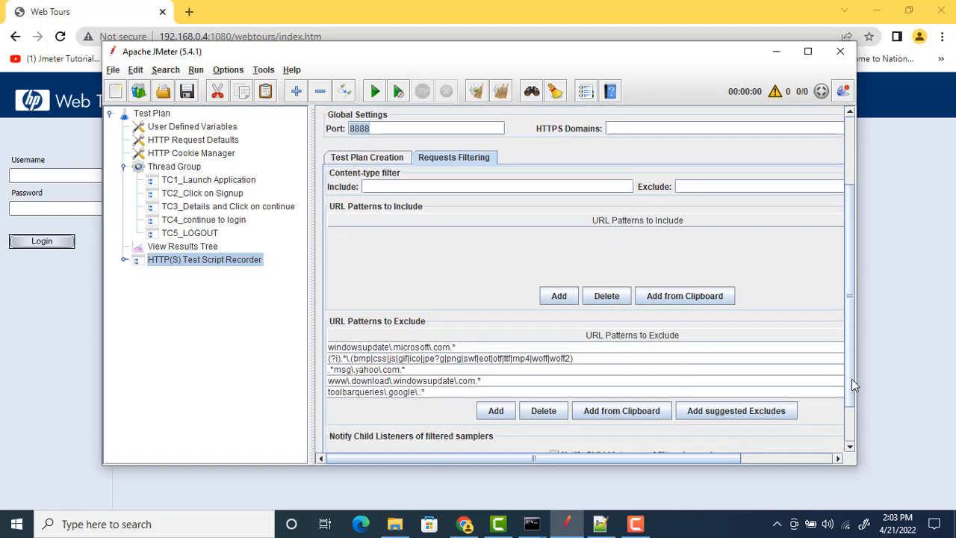
{"action": "left_click", "coordinate": [747, 415]}
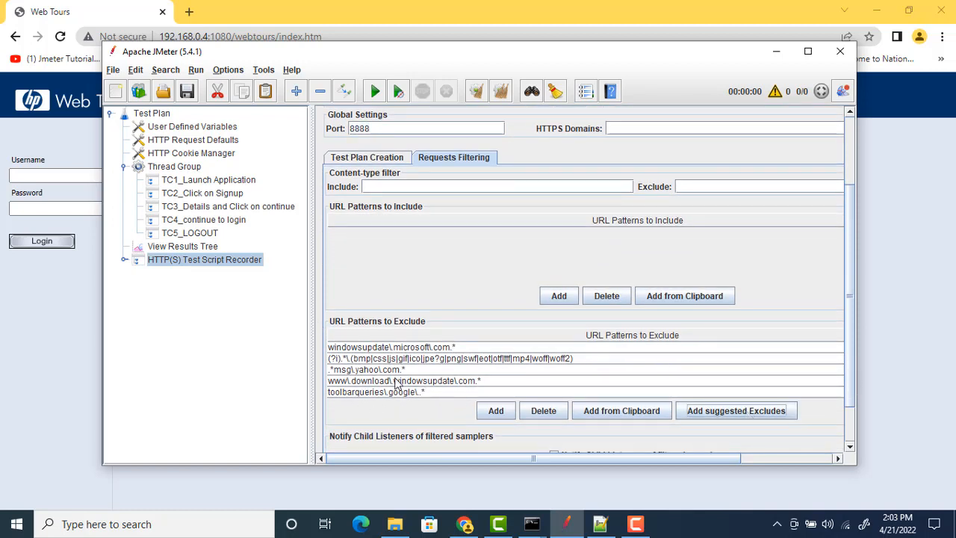
{"action": "scroll", "coordinate": [423, 412], "scroll_direction": "up", "scroll_amount": 1}
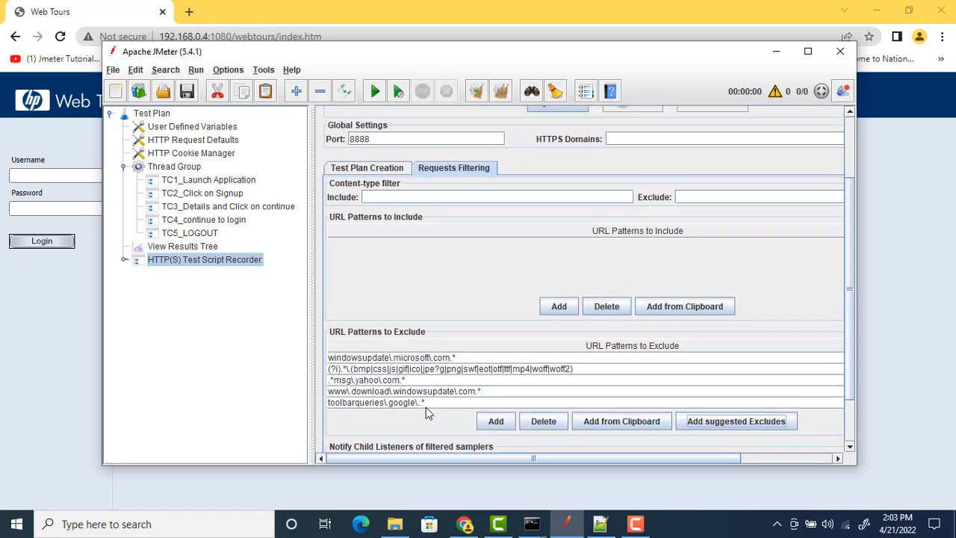
{"action": "scroll", "coordinate": [410, 414], "scroll_direction": "up", "scroll_amount": 1}
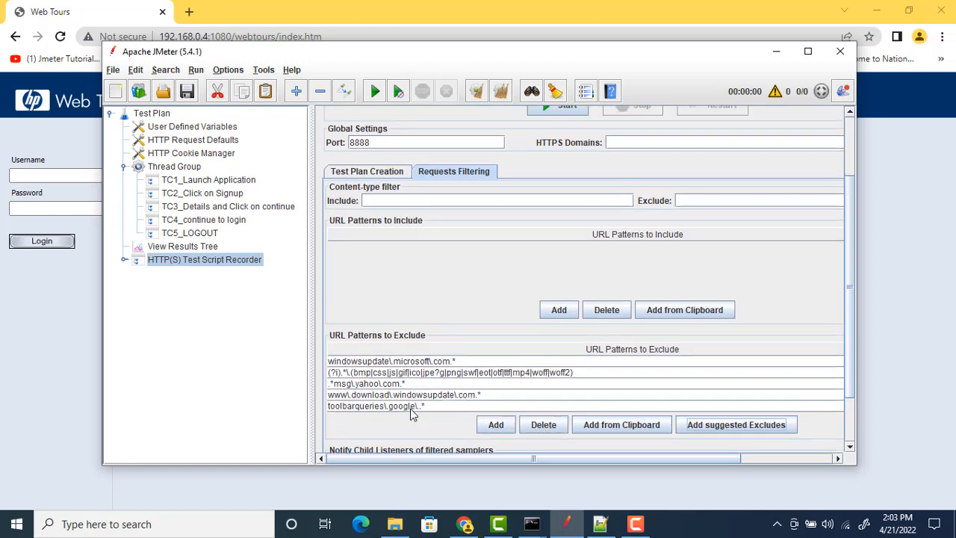
Set the recorder's Target Controller to Test Plan > Thread Group > TC1_Launch Application.
{"action": "left_click", "coordinate": [366, 172]}
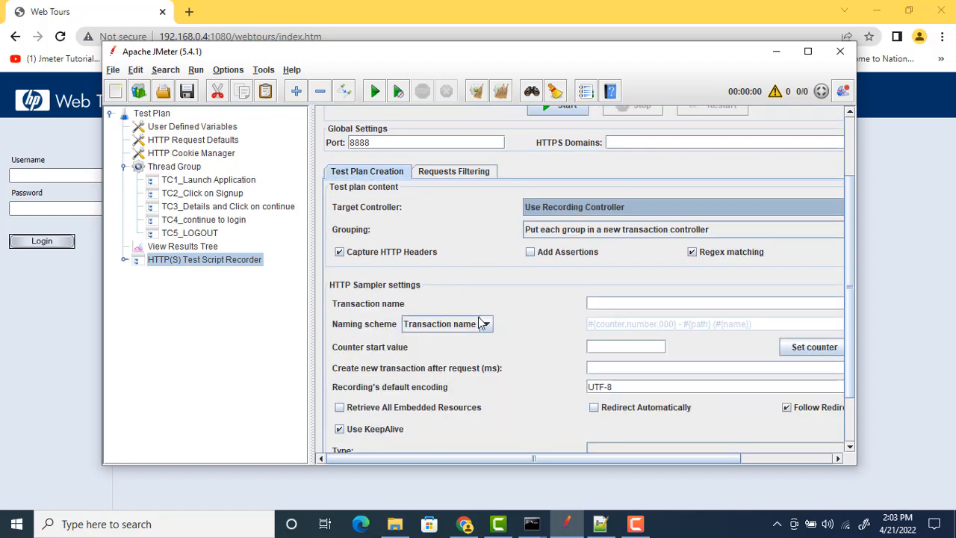
{"action": "left_click", "coordinate": [632, 232]}
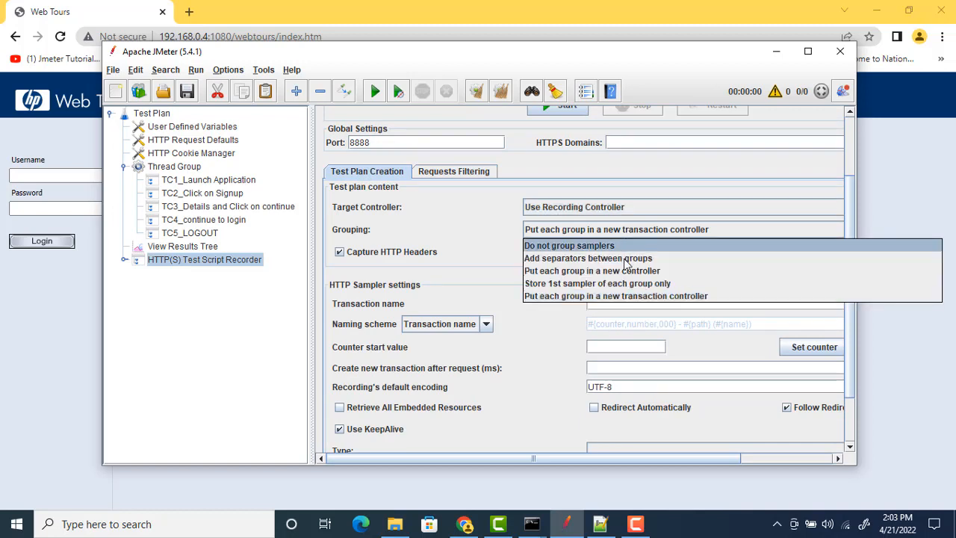
{"action": "left_click", "coordinate": [597, 207]}
{"action": "left_click", "coordinate": [605, 247]}
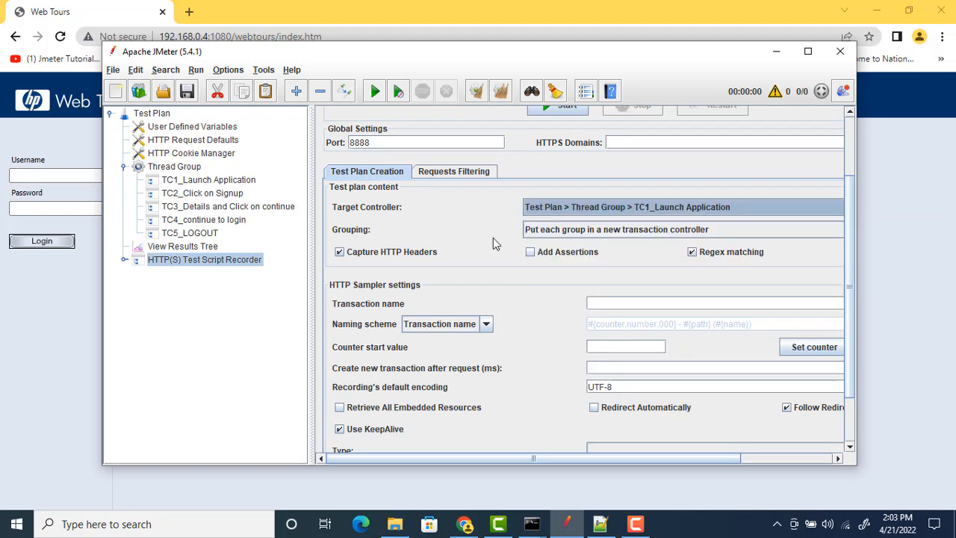
{"action": "scroll", "coordinate": [492, 254], "scroll_direction": "up", "scroll_amount": 3}
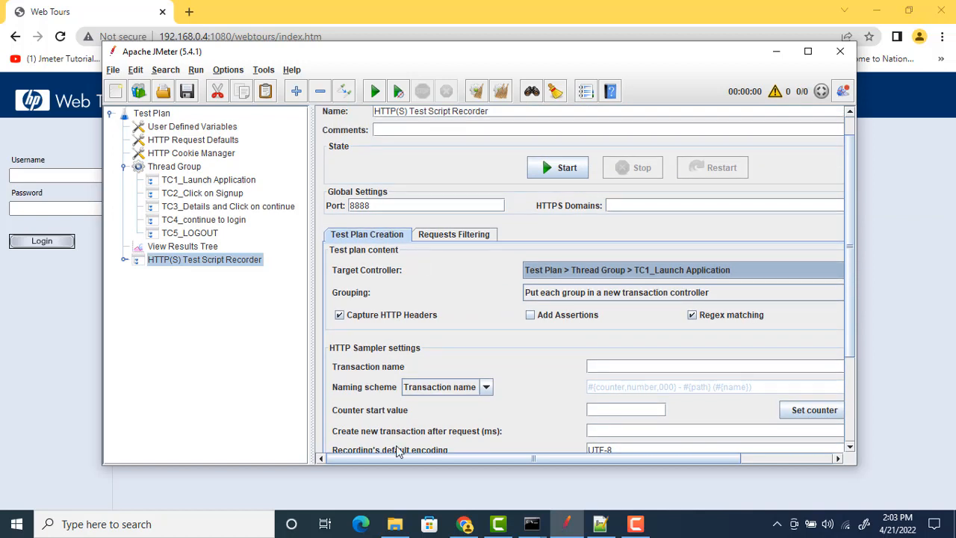
Switch to Chrome, search its settings for "proxy" and open the computer's proxy settings.
{"action": "left_click", "coordinate": [465, 524]}
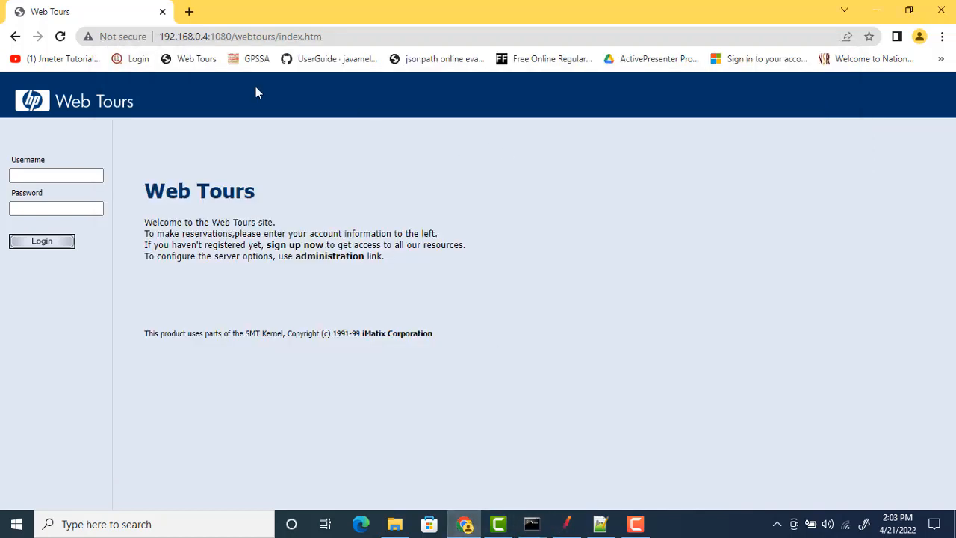
{"action": "left_click", "coordinate": [189, 11]}
{"action": "left_click", "coordinate": [941, 37]}
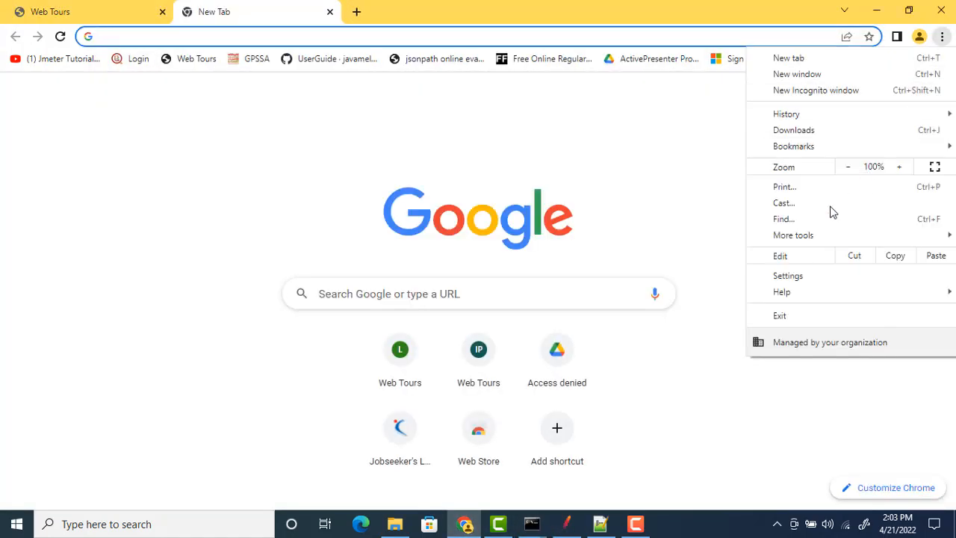
{"action": "left_click", "coordinate": [784, 276]}
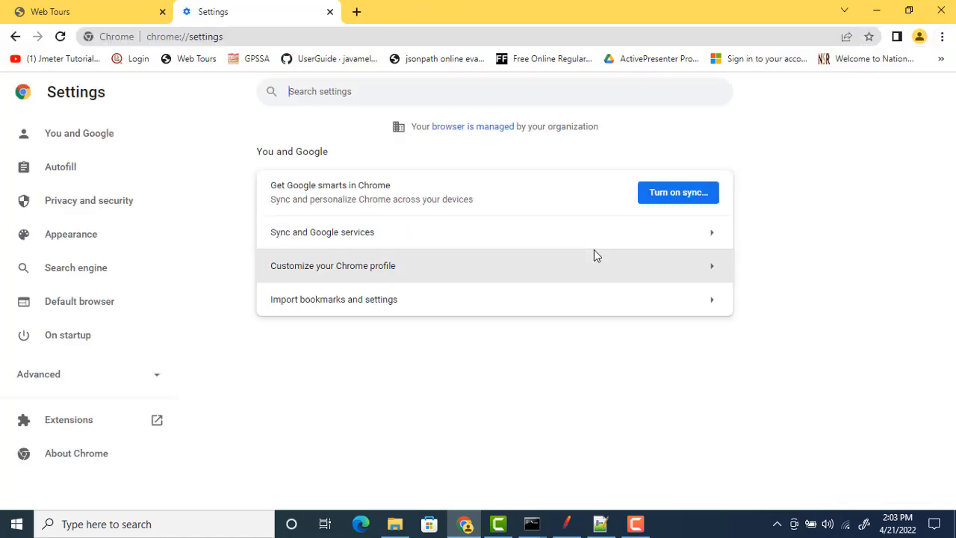
{"action": "type", "text": "pro"}
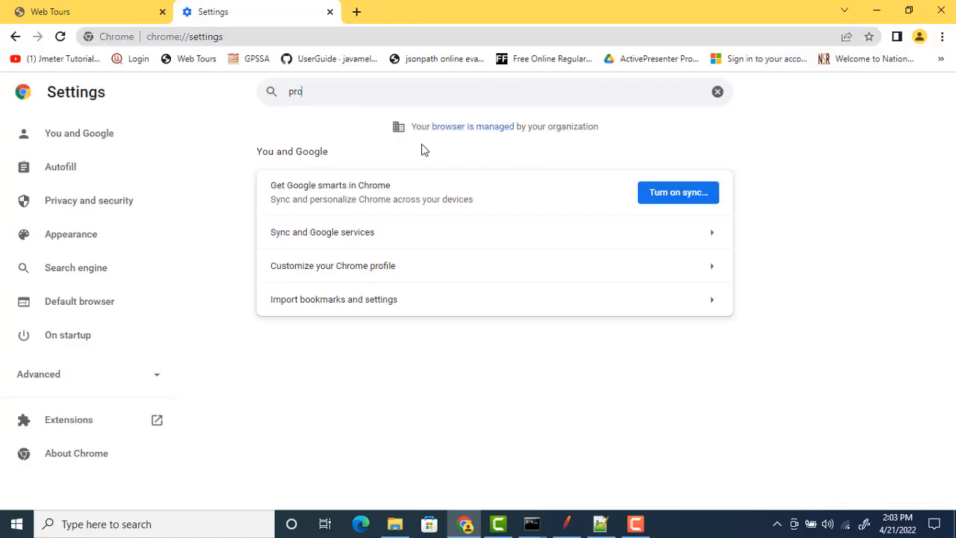
{"action": "type", "text": "xy"}
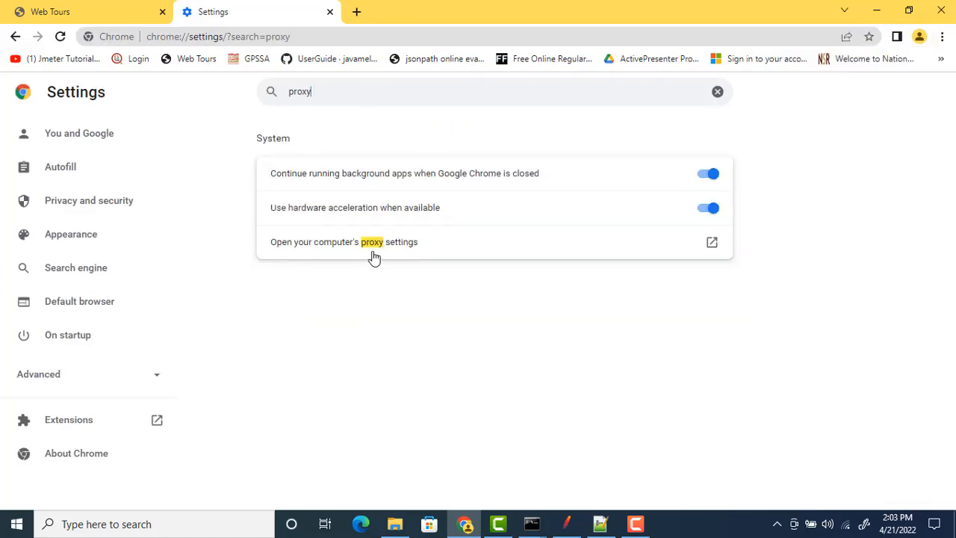
{"action": "left_click", "coordinate": [374, 246]}
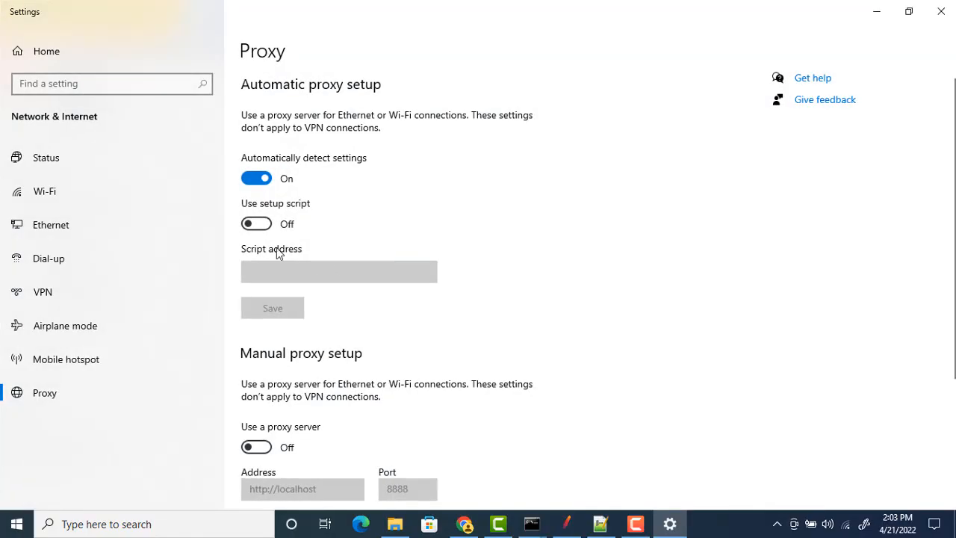
{"action": "left_click", "coordinate": [256, 446]}
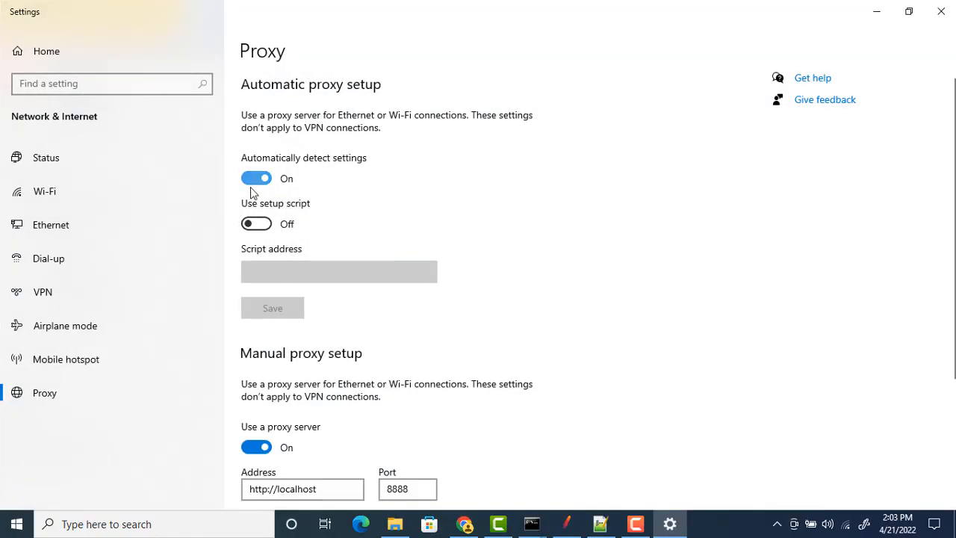
{"action": "scroll", "coordinate": [282, 286], "scroll_direction": "down", "scroll_amount": 3}
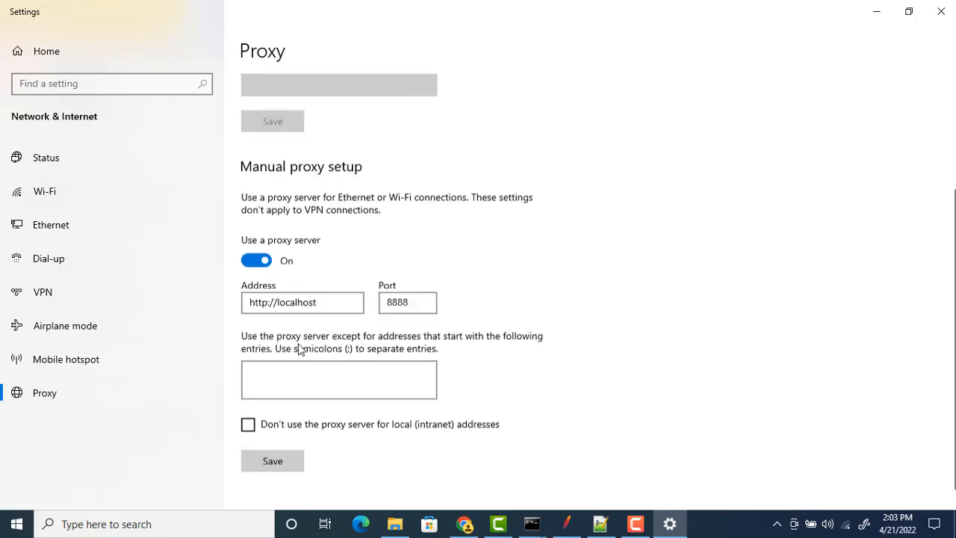
{"action": "left_click", "coordinate": [422, 289]}
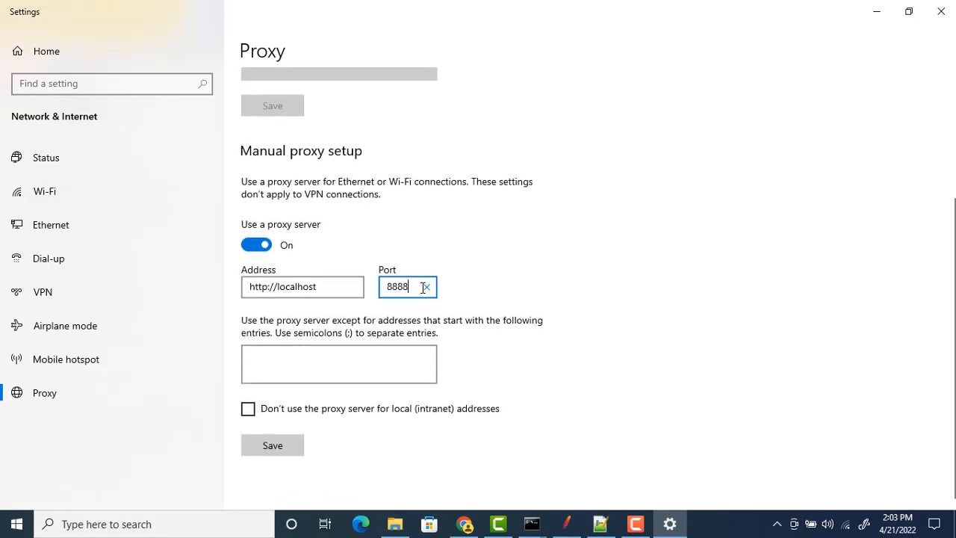
{"action": "left_click", "coordinate": [423, 288]}
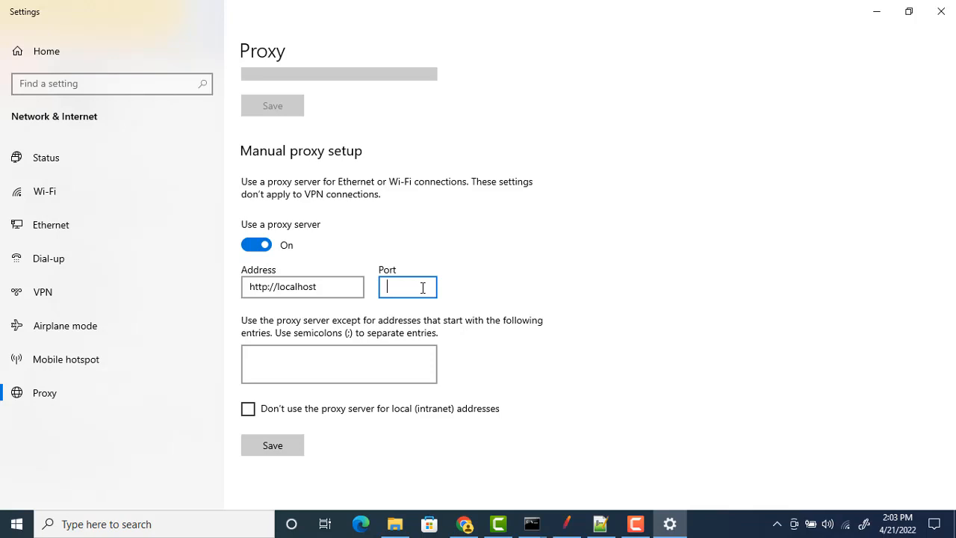
{"action": "type", "text": "8888"}
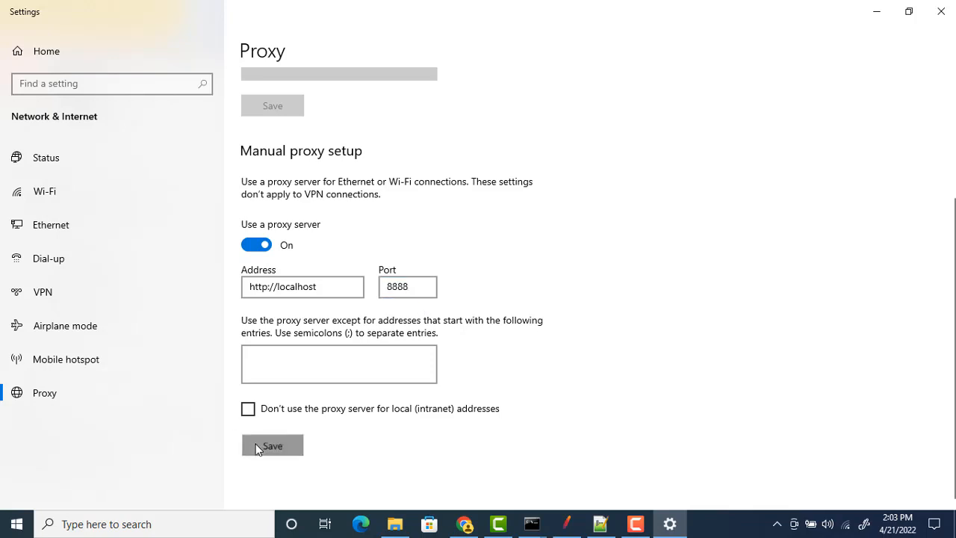
{"action": "left_click", "coordinate": [257, 448]}
{"action": "scroll", "coordinate": [543, 420], "scroll_direction": "up", "scroll_amount": 3}
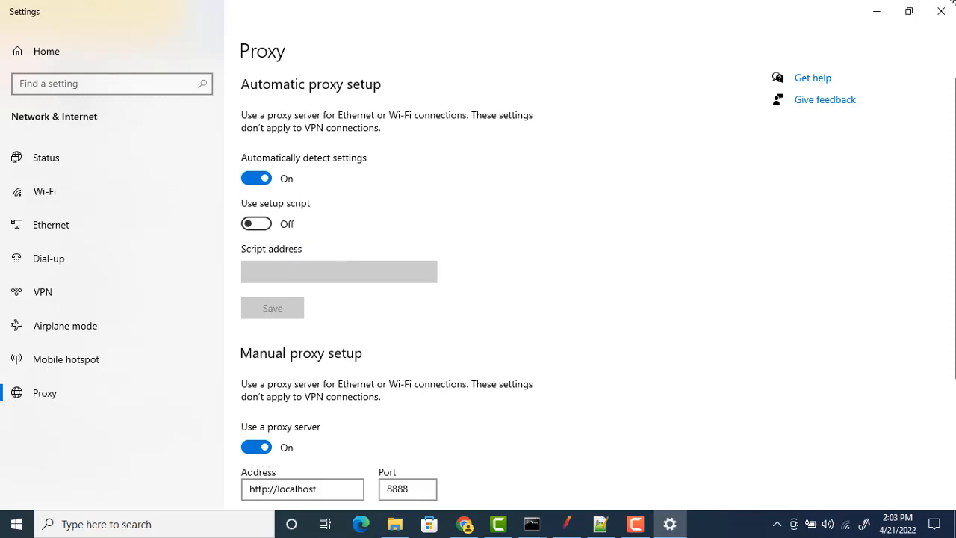
{"action": "left_click", "coordinate": [942, 12]}
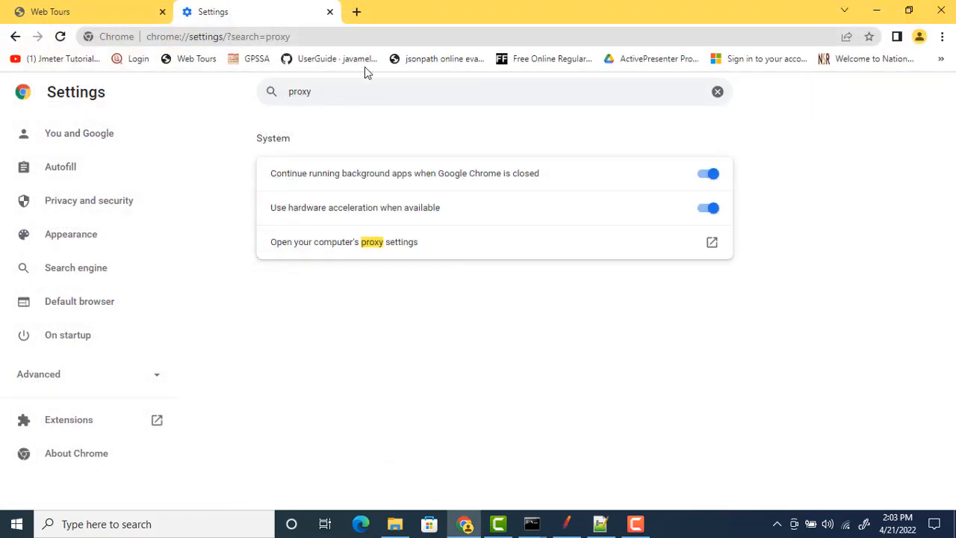
Reopen the computer's proxy settings, turn off automatic detection of settings and save the manual proxy setup.
{"action": "left_click", "coordinate": [357, 12]}
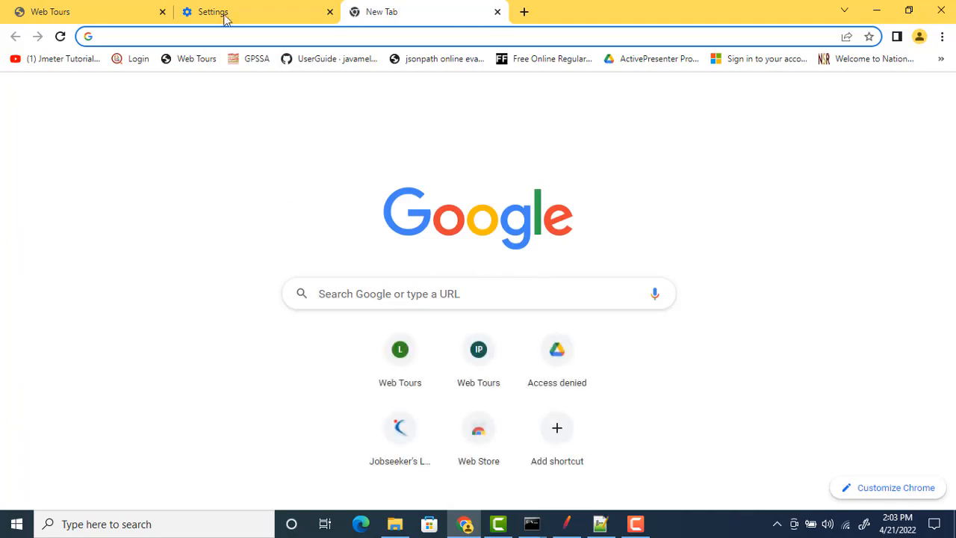
{"action": "left_click", "coordinate": [224, 12]}
{"action": "left_click", "coordinate": [340, 243]}
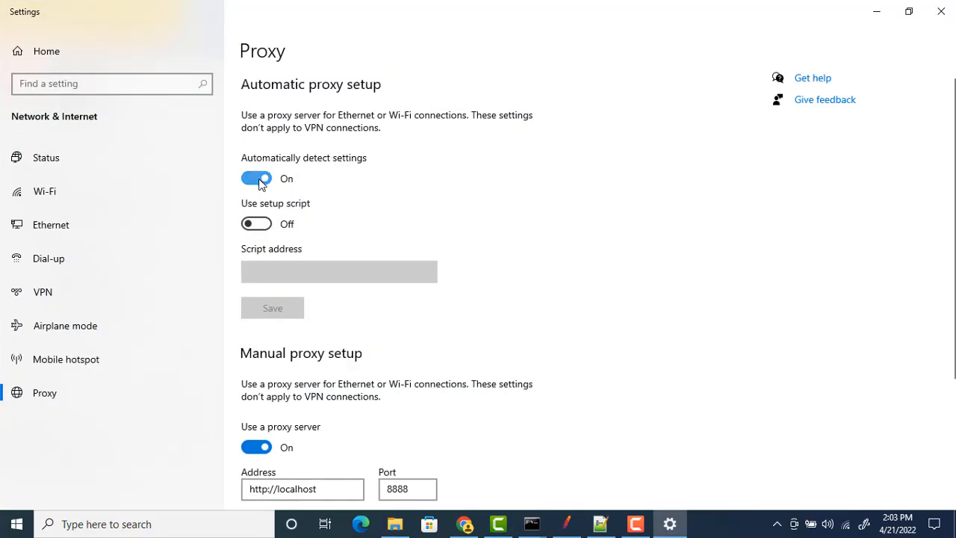
{"action": "left_click", "coordinate": [258, 180]}
{"action": "scroll", "coordinate": [570, 335], "scroll_direction": "down", "scroll_amount": 3}
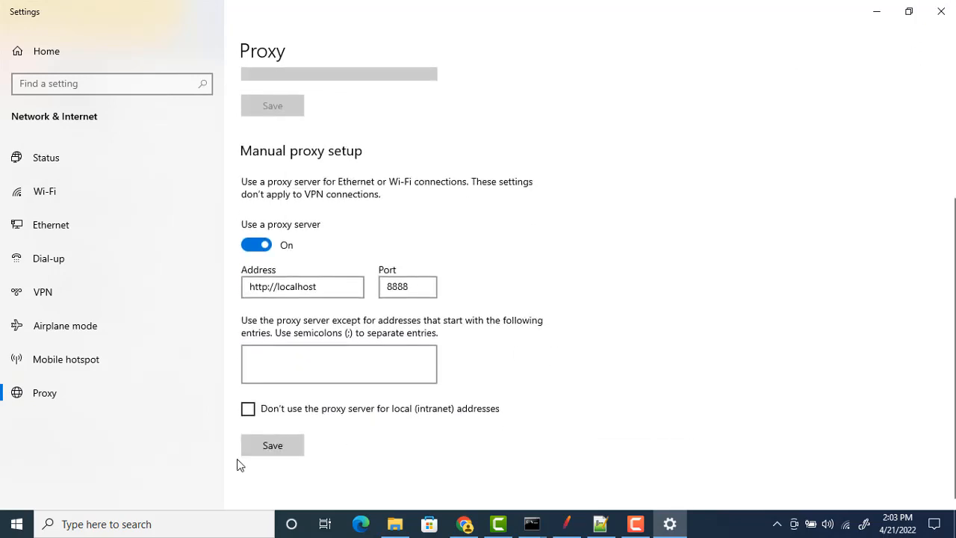
{"action": "left_click", "coordinate": [283, 442]}
{"action": "left_click", "coordinate": [941, 11]}
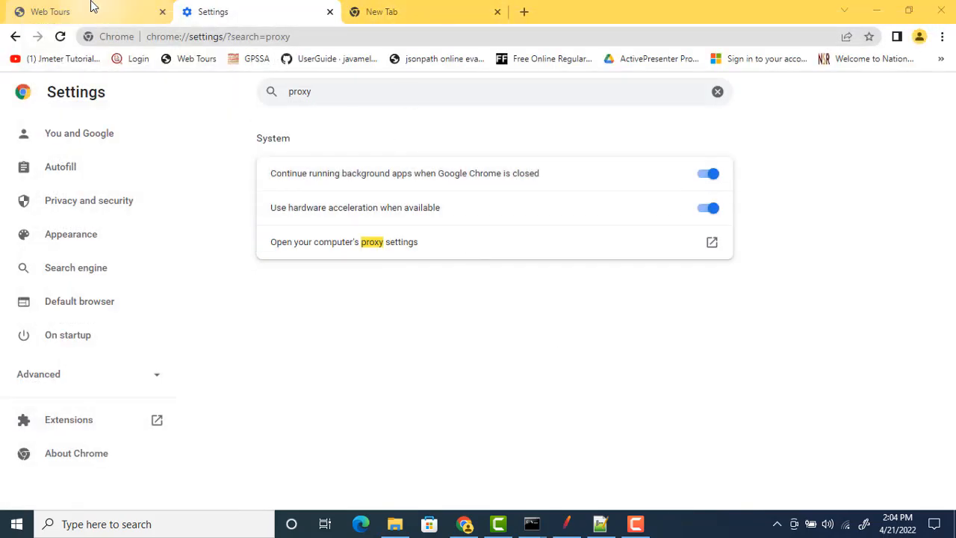
Copy the Web Tours page address and close the Web Tours and Settings pages, leaving one empty browser page.
{"action": "left_click", "coordinate": [392, 11]}
{"action": "left_click", "coordinate": [37, 12]}
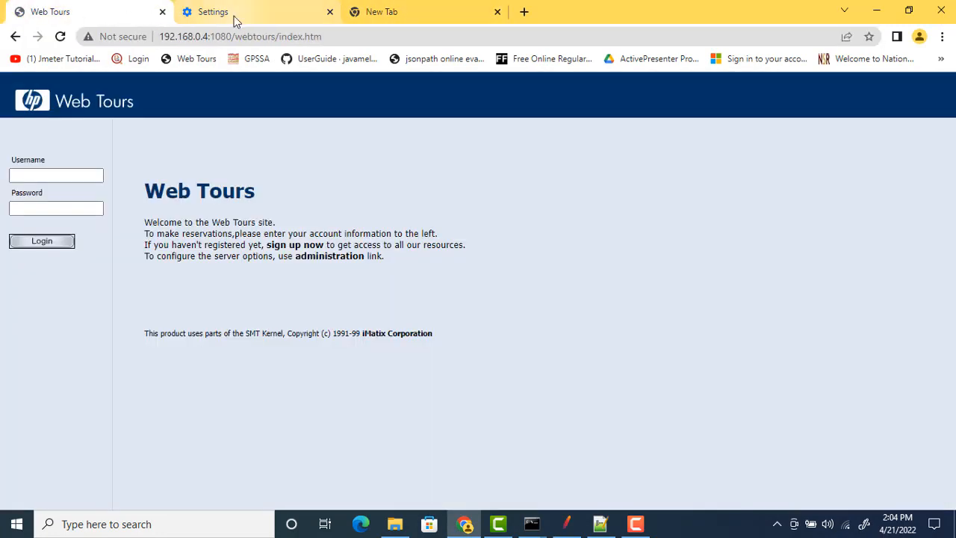
{"action": "left_click", "coordinate": [365, 32]}
{"action": "key", "text": "ctrl+c"}
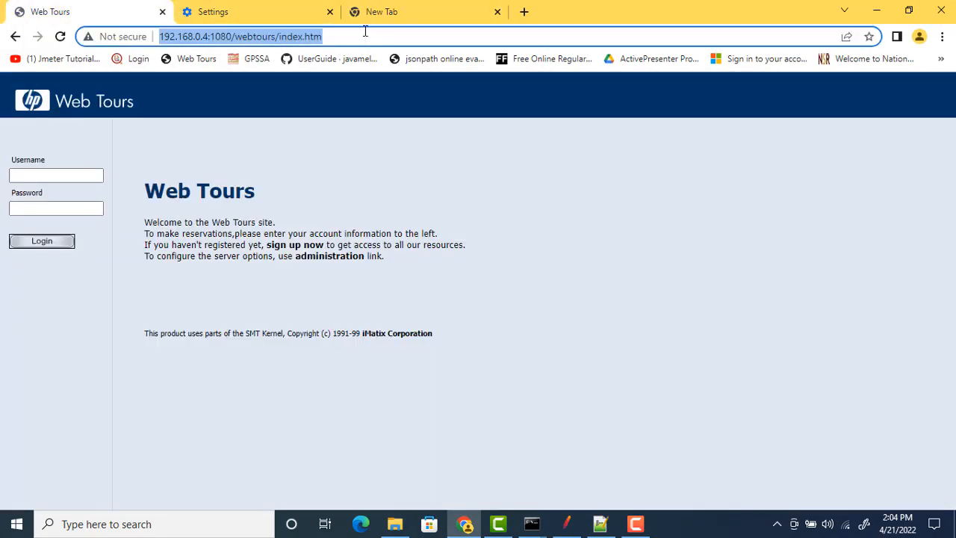
{"action": "left_click", "coordinate": [394, 11]}
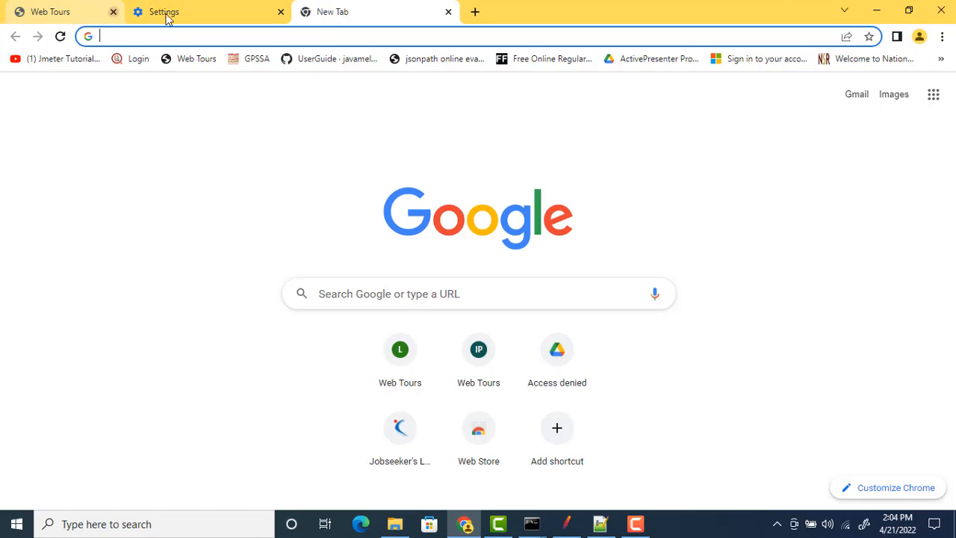
{"action": "left_click", "coordinate": [165, 13]}
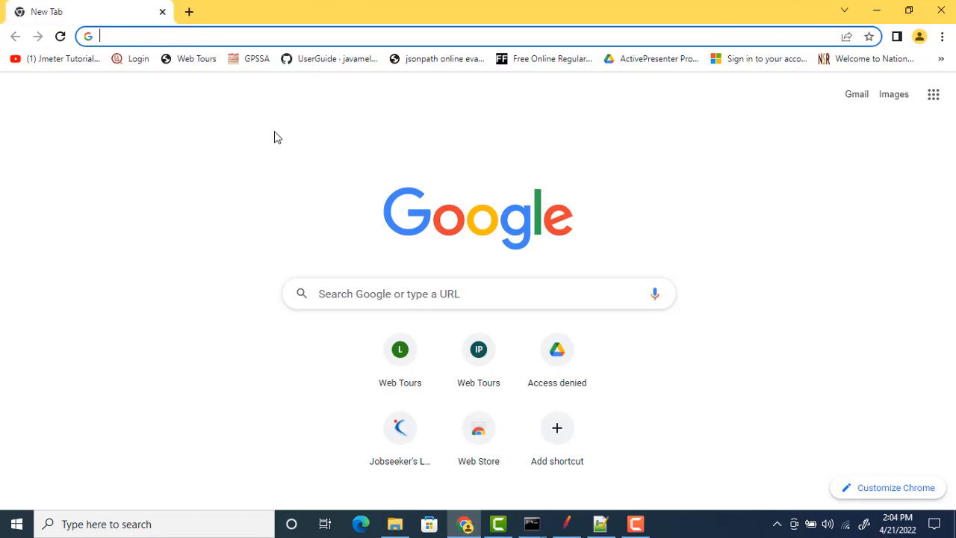
Switch to JMeter and review the five Transaction Controllers, View Results Tree and the HTTP(S) Test Script Recorder.
{"action": "left_click", "coordinate": [566, 523]}
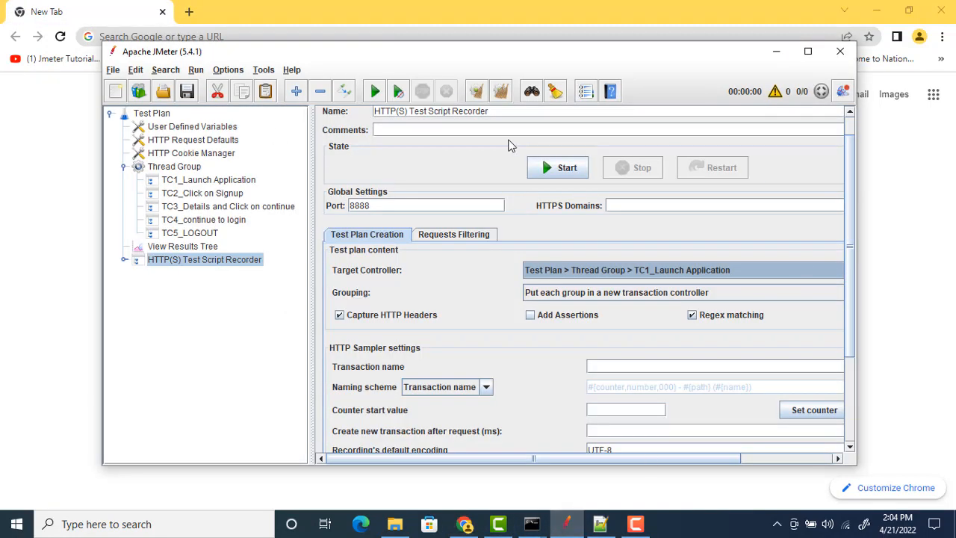
{"action": "left_click", "coordinate": [200, 180]}
{"action": "left_click", "coordinate": [200, 195]}
{"action": "left_click", "coordinate": [198, 207]}
{"action": "left_click", "coordinate": [179, 222]}
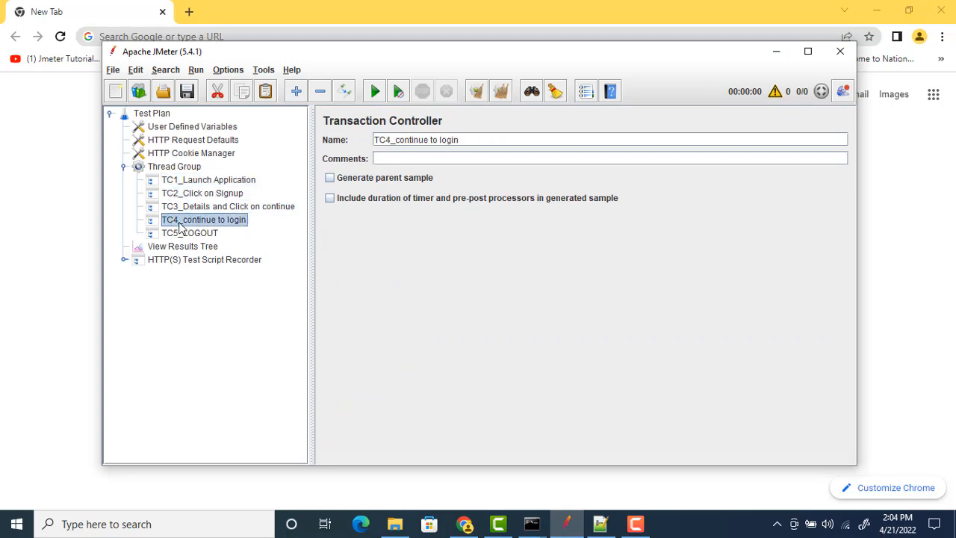
{"action": "left_click", "coordinate": [178, 233]}
{"action": "left_click", "coordinate": [172, 247]}
{"action": "left_click", "coordinate": [170, 259]}
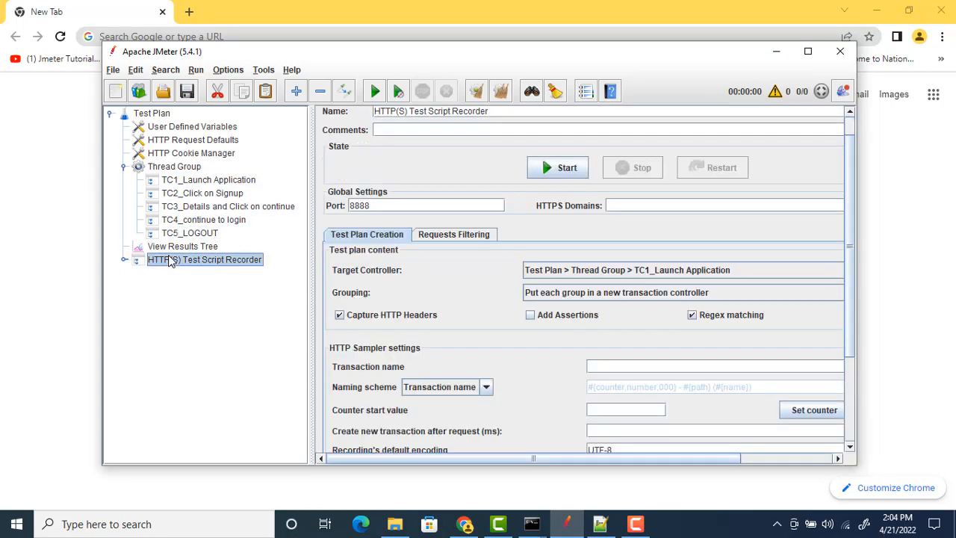
{"action": "left_click", "coordinate": [374, 91]}
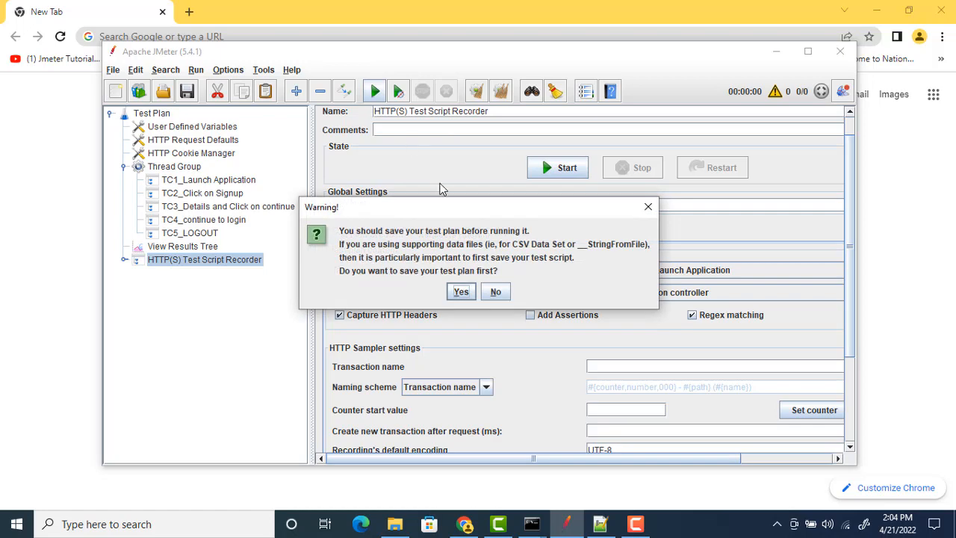
{"action": "left_click", "coordinate": [649, 208]}
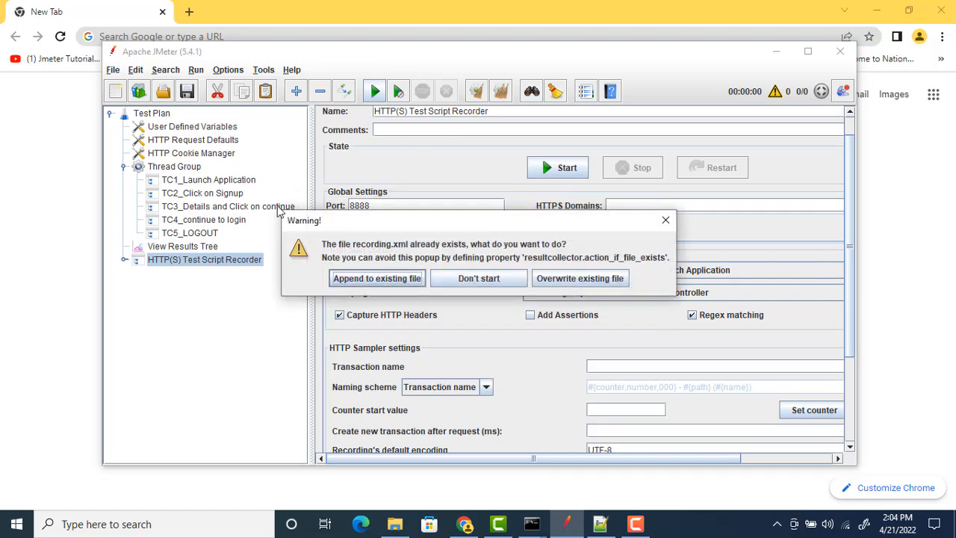
{"action": "left_click", "coordinate": [665, 221]}
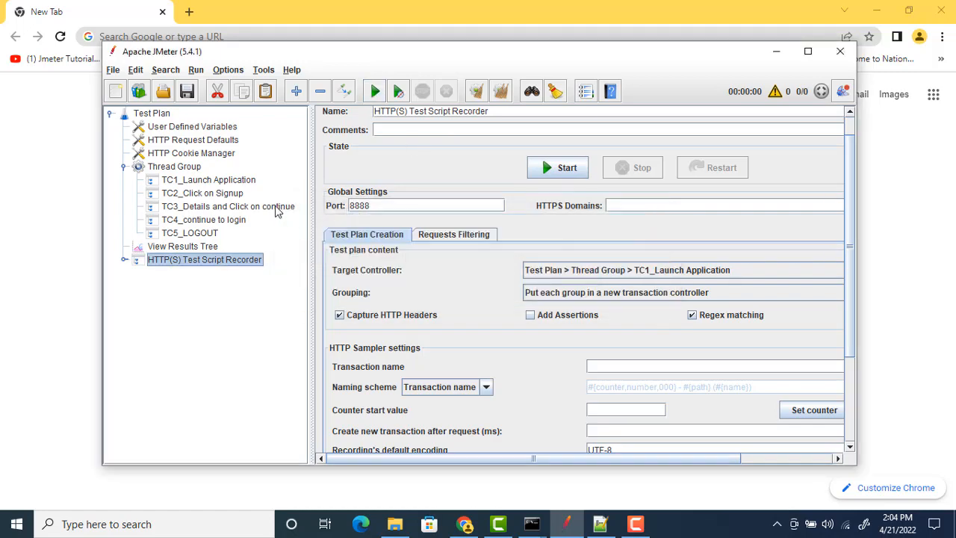
Save the test plan in the Temp folder as basic script.jmx.
{"action": "key", "text": "ctrl+s"}
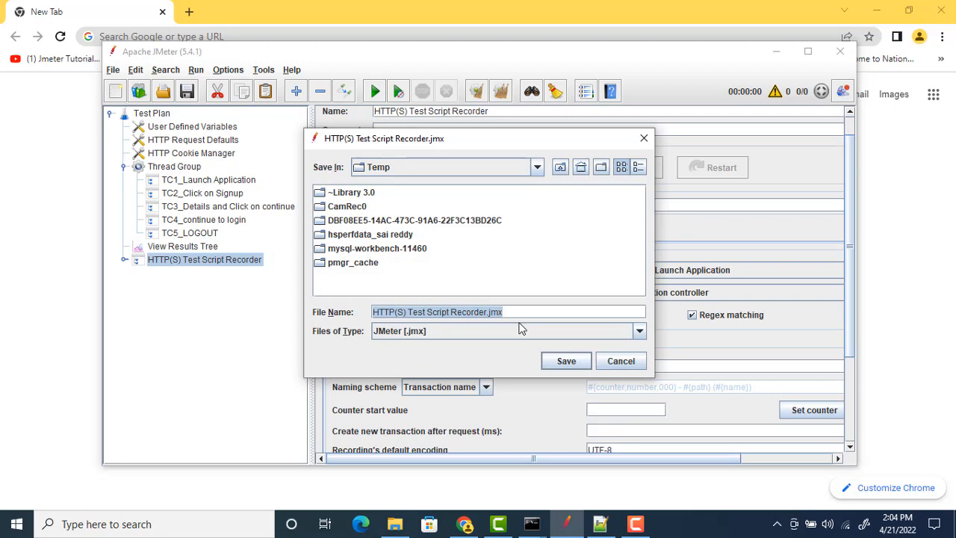
{"action": "left_click", "coordinate": [488, 311]}
{"action": "left_click_drag", "start_coordinate": [489, 311], "coordinate": [366, 310]}
{"action": "type", "text": "basic"}
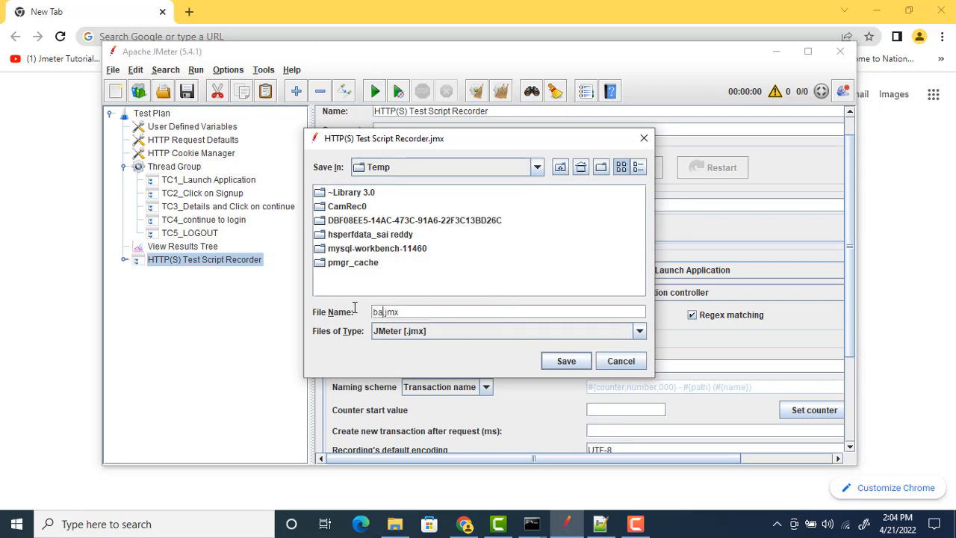
{"action": "type", "text": " sd"}
{"action": "type", "text": "ript"}
{"action": "left_click", "coordinate": [565, 360]}
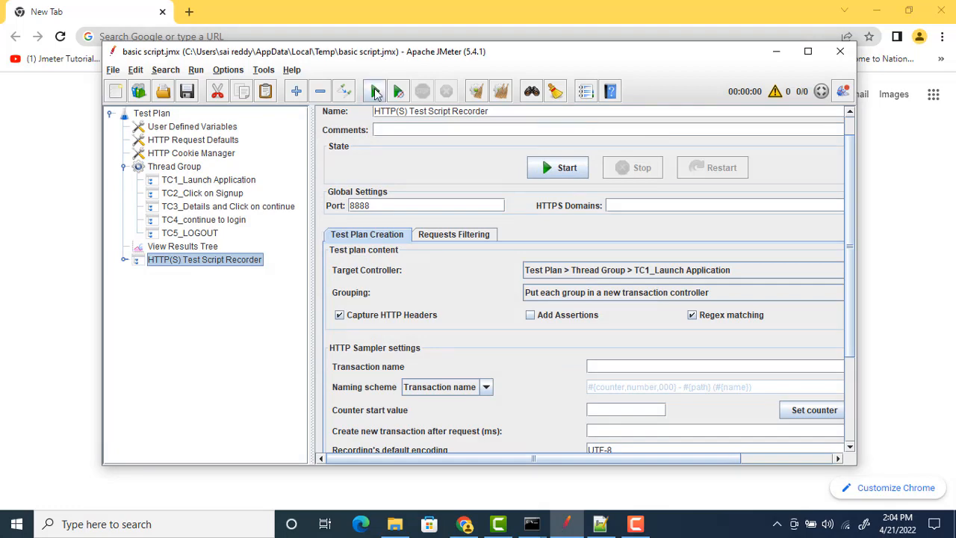
Start the HTTP(S) Test Script Recorder, accept the certificate notice and move the Transactions Control window clear of the recorder's target settings.
{"action": "left_click", "coordinate": [562, 168]}
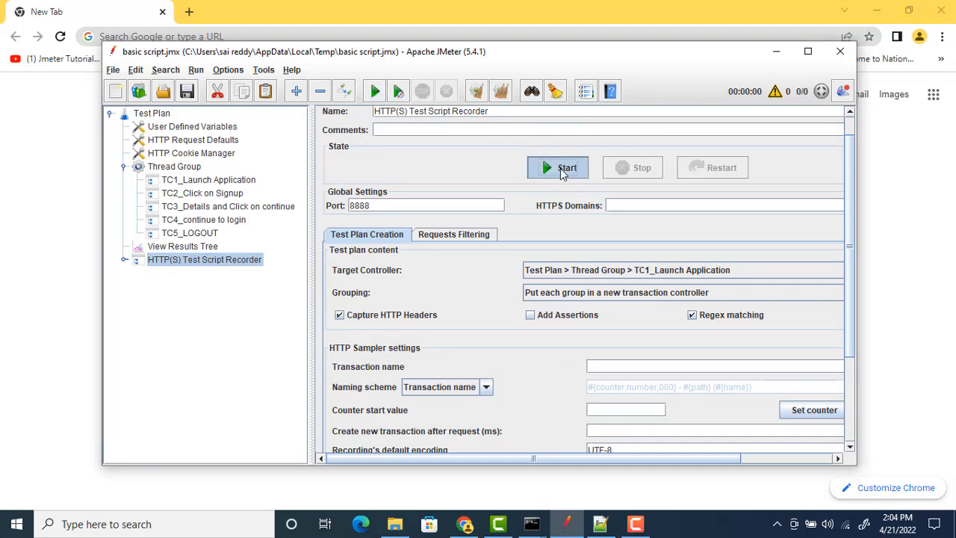
{"action": "left_click", "coordinate": [641, 407]}
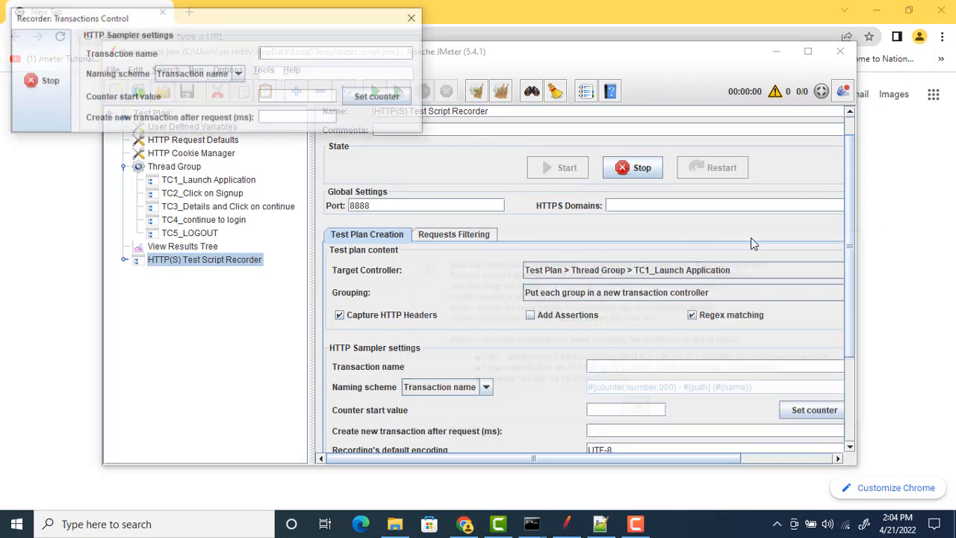
{"action": "left_click_drag", "start_coordinate": [309, 17], "coordinate": [592, 389]}
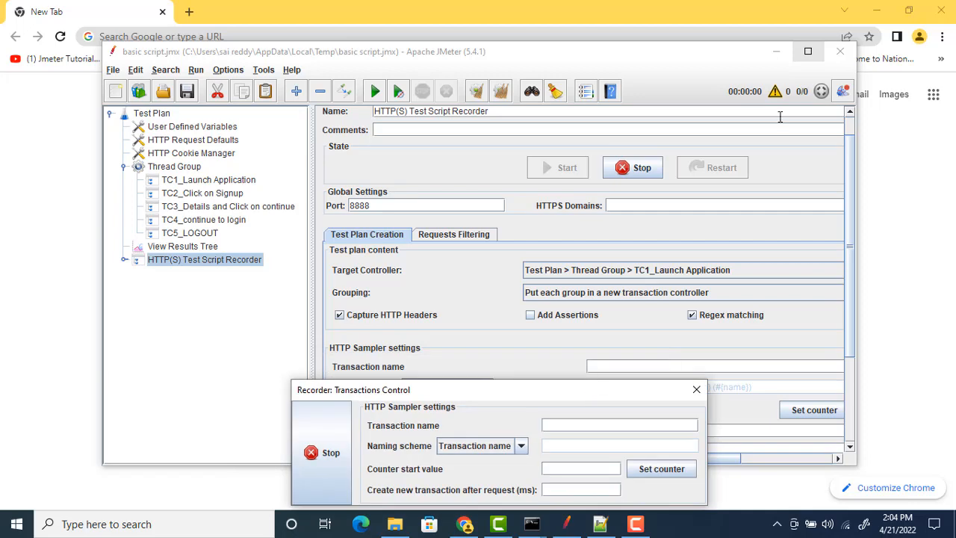
{"action": "left_click", "coordinate": [776, 50]}
{"action": "left_click", "coordinate": [144, 37]}
{"action": "key", "text": "ctrl+v"}
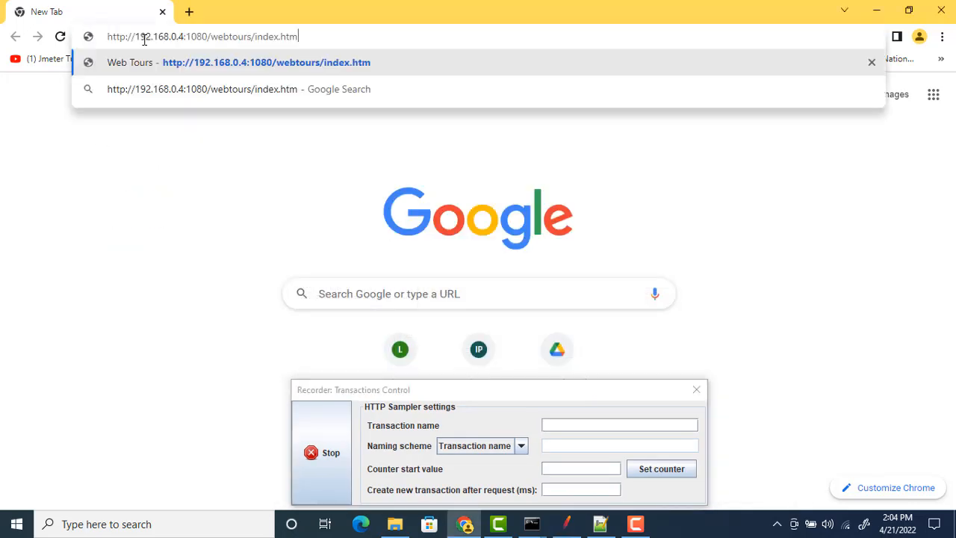
{"action": "key", "text": "Return"}
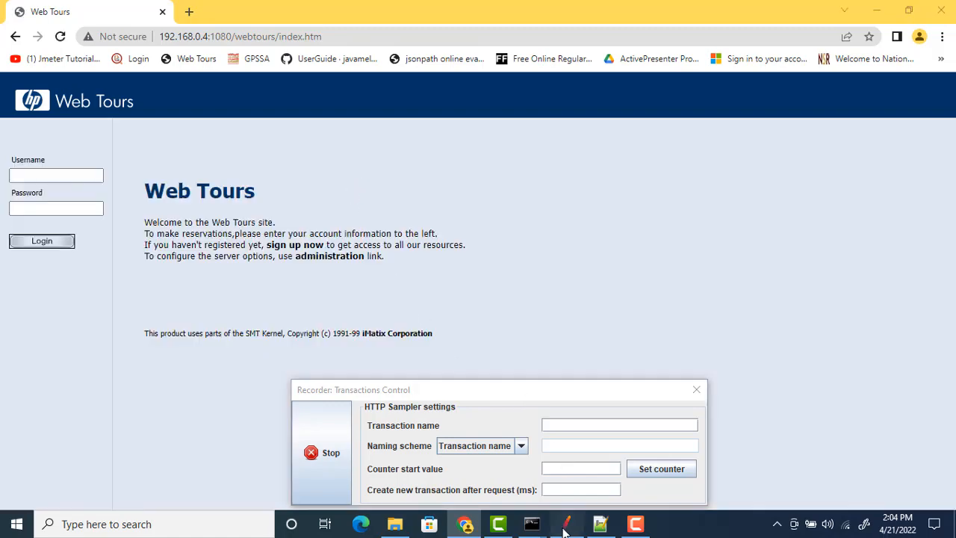
Switch to JMeter and examine the requests recorded under TC1_Launch Application in the Thread Group.
{"action": "left_click", "coordinate": [565, 524]}
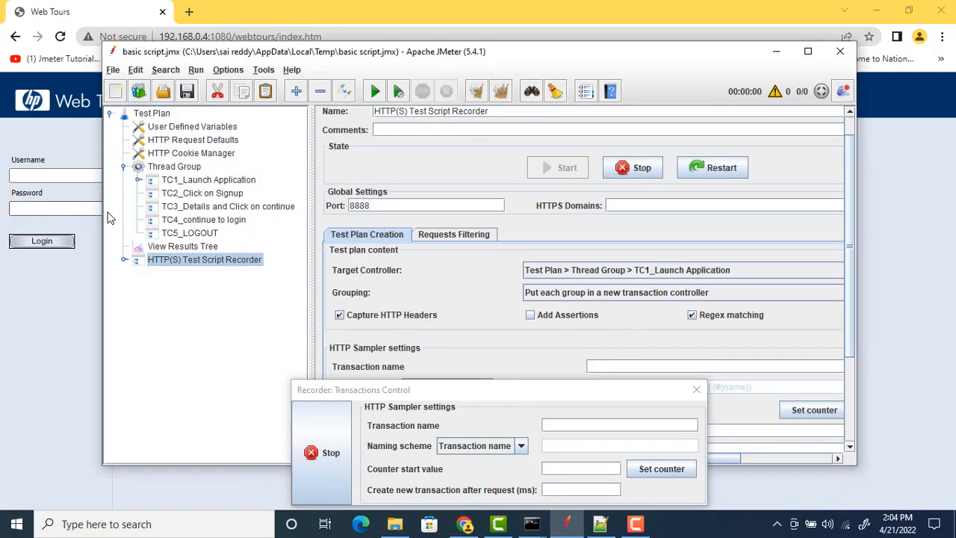
{"action": "left_click", "coordinate": [139, 181]}
{"action": "left_click", "coordinate": [154, 195]}
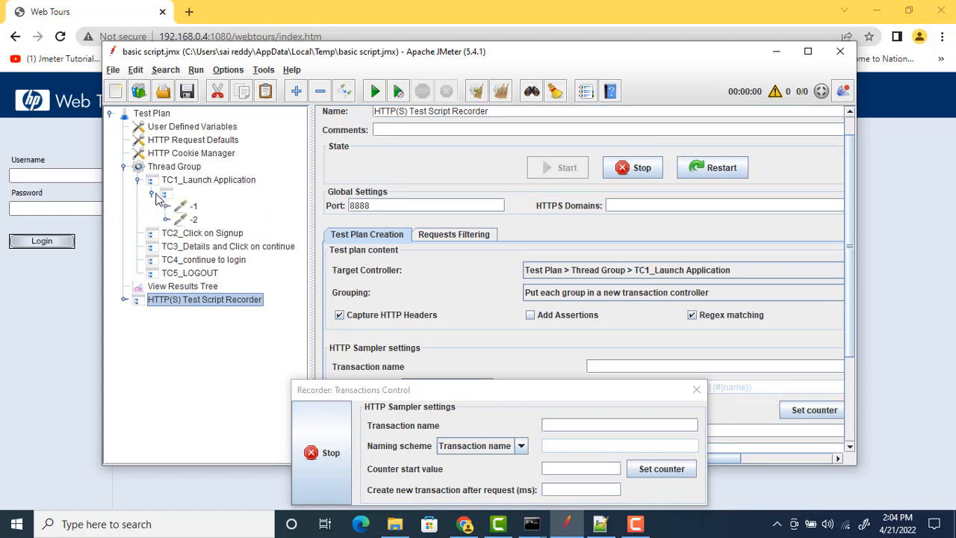
{"action": "left_click", "coordinate": [165, 196]}
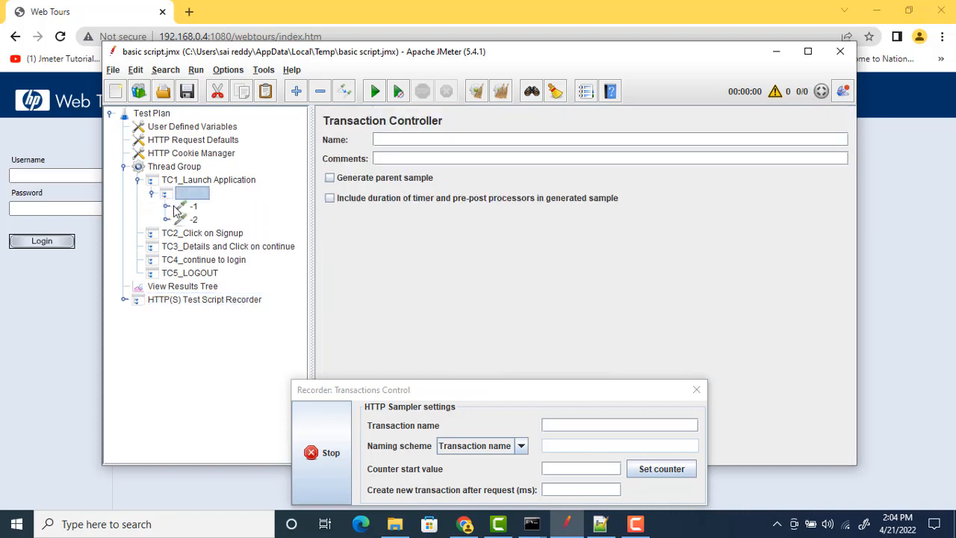
{"action": "left_click", "coordinate": [190, 209]}
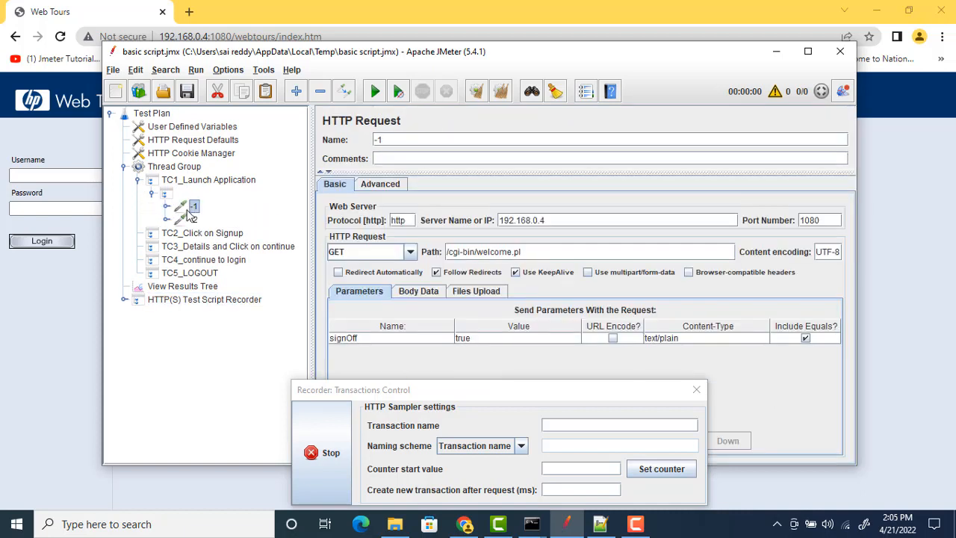
{"action": "left_click", "coordinate": [191, 219]}
{"action": "left_click", "coordinate": [155, 195]}
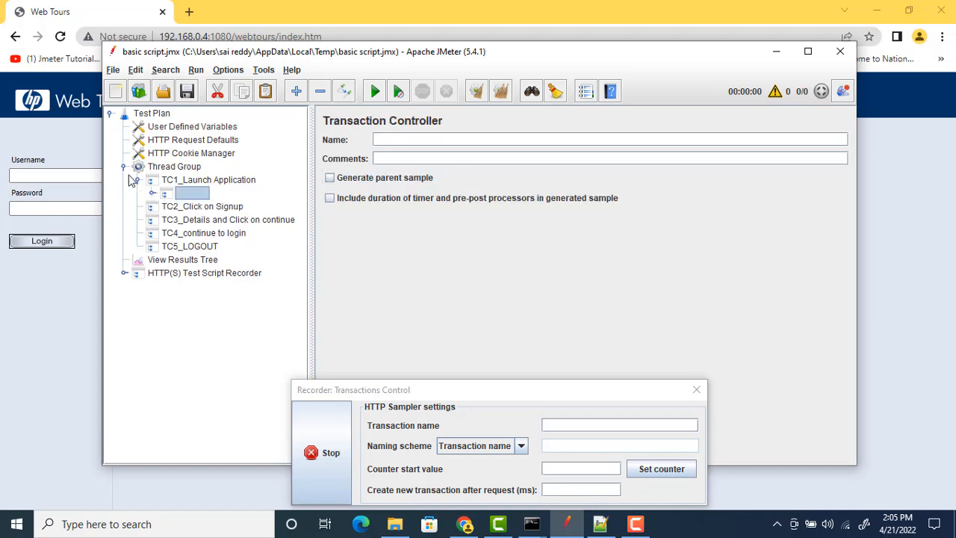
{"action": "left_click", "coordinate": [124, 167]}
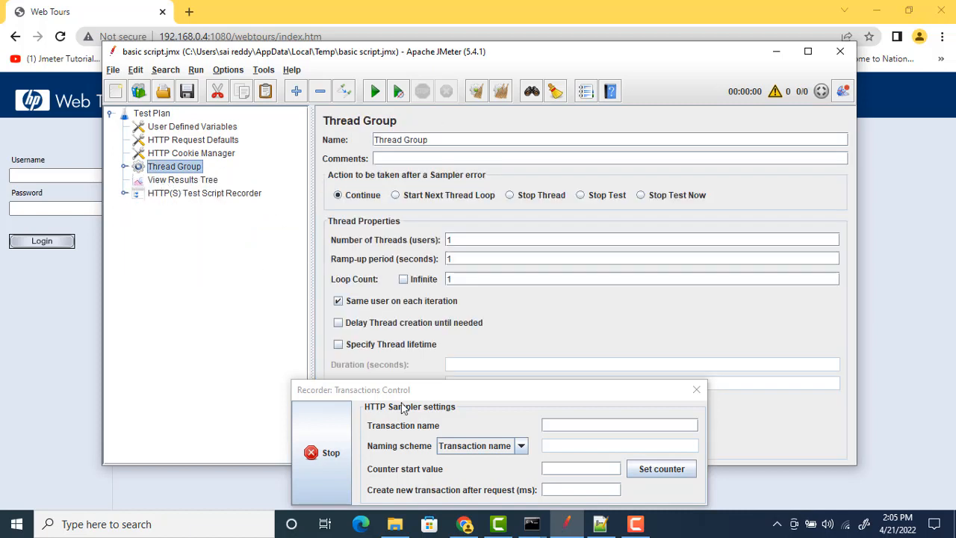
{"action": "left_click", "coordinate": [124, 167]}
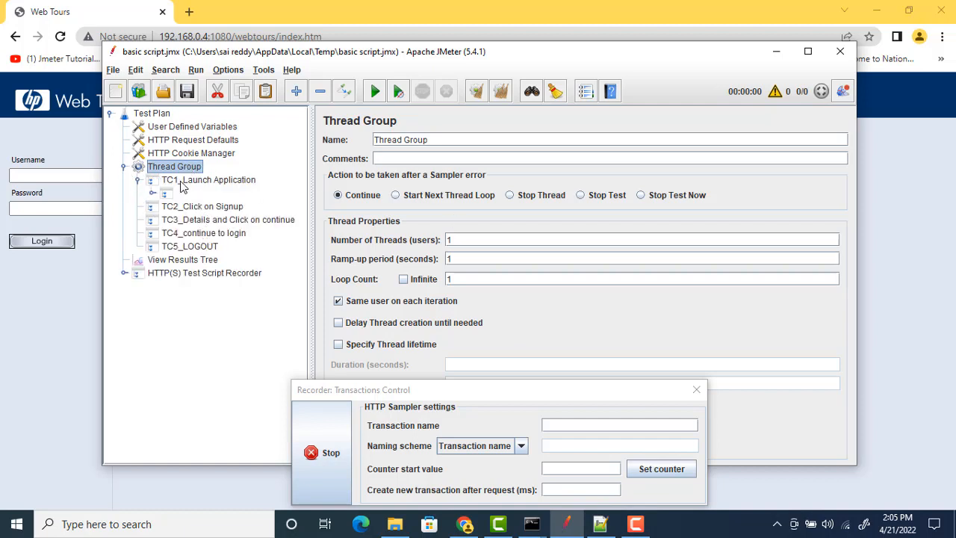
Set the recorder's target controller to TC2_Click on Signup, and open the Web Tours sign-up page in the browser.
{"action": "left_click", "coordinate": [194, 272]}
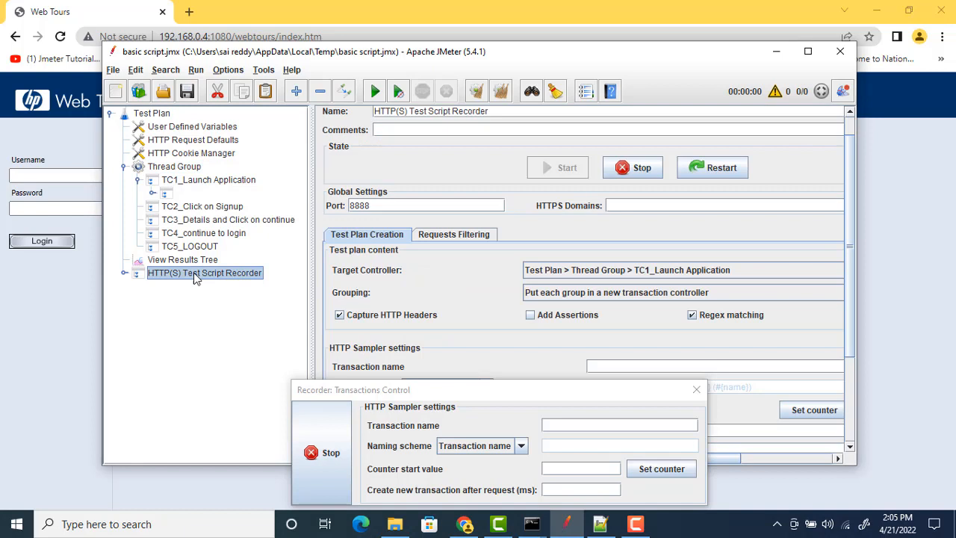
{"action": "left_click", "coordinate": [679, 271]}
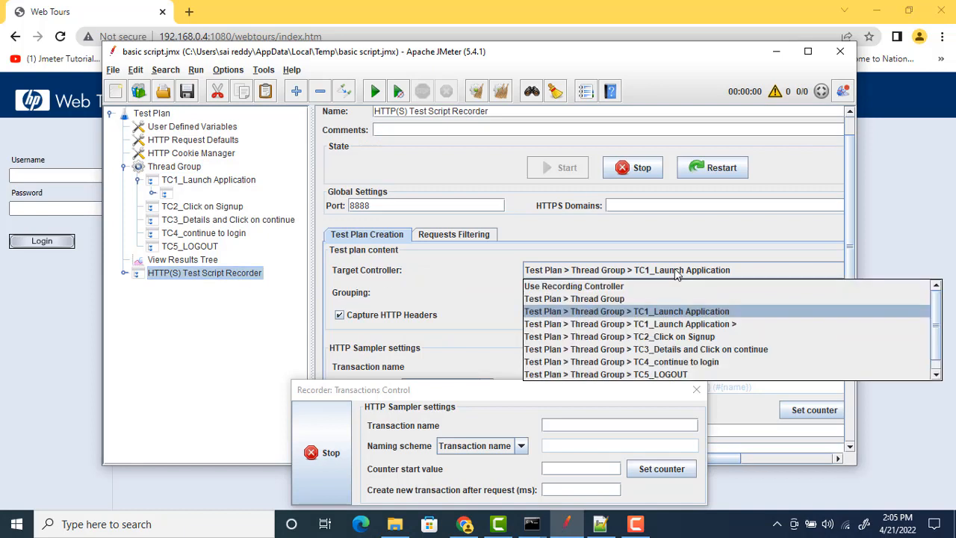
{"action": "left_click", "coordinate": [672, 337]}
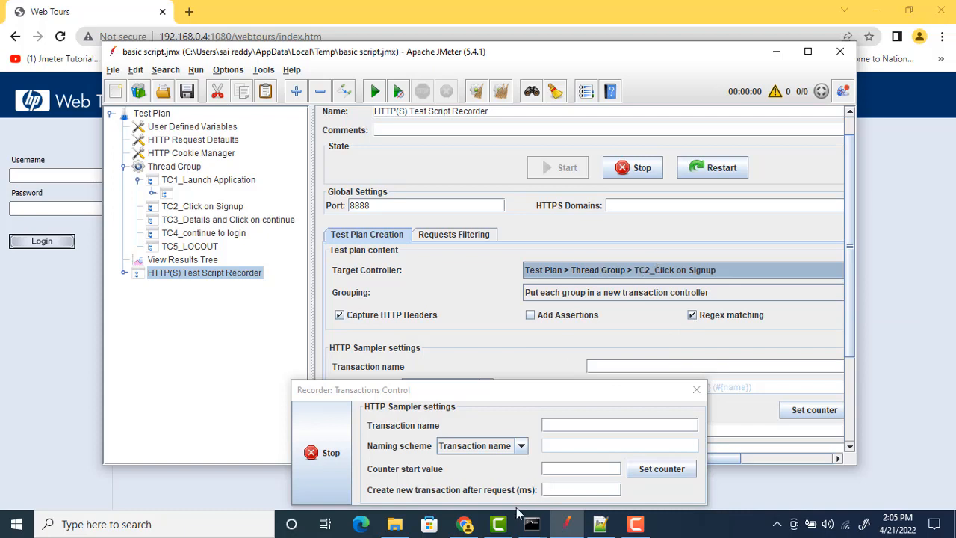
{"action": "left_click", "coordinate": [464, 523]}
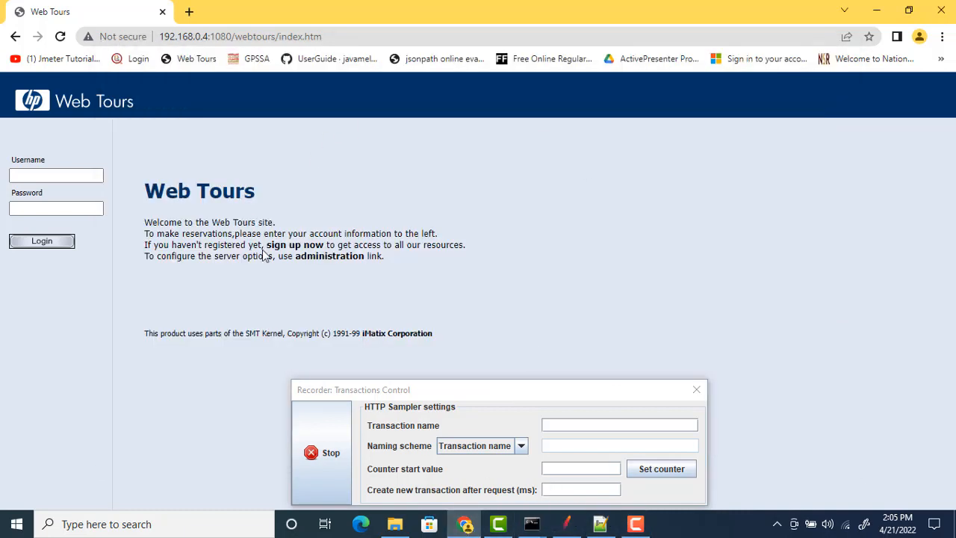
{"action": "left_click", "coordinate": [301, 245]}
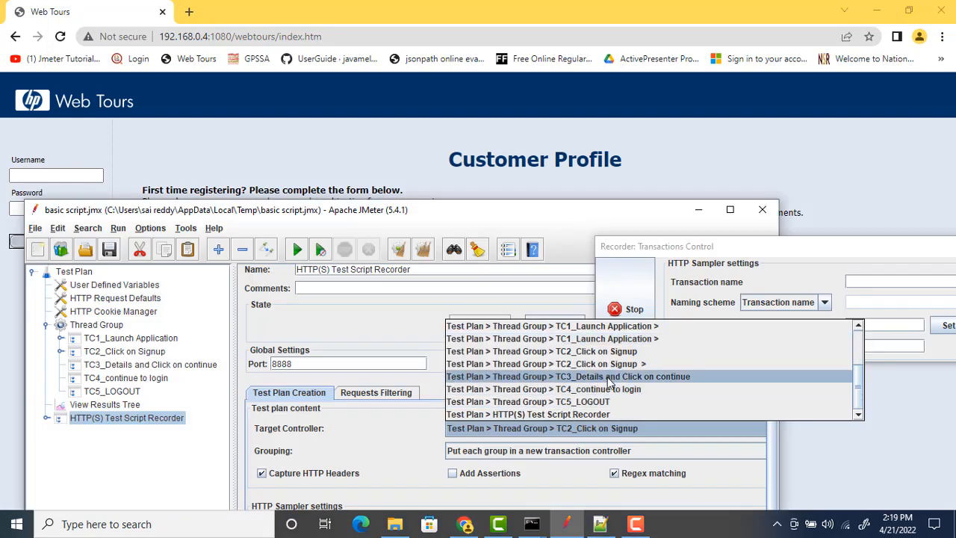
Set the target controller to TC3_Details and Click on continue, and complete the Web Tours customer profile with a username, password, confirmation and name.
{"action": "left_click", "coordinate": [610, 379]}
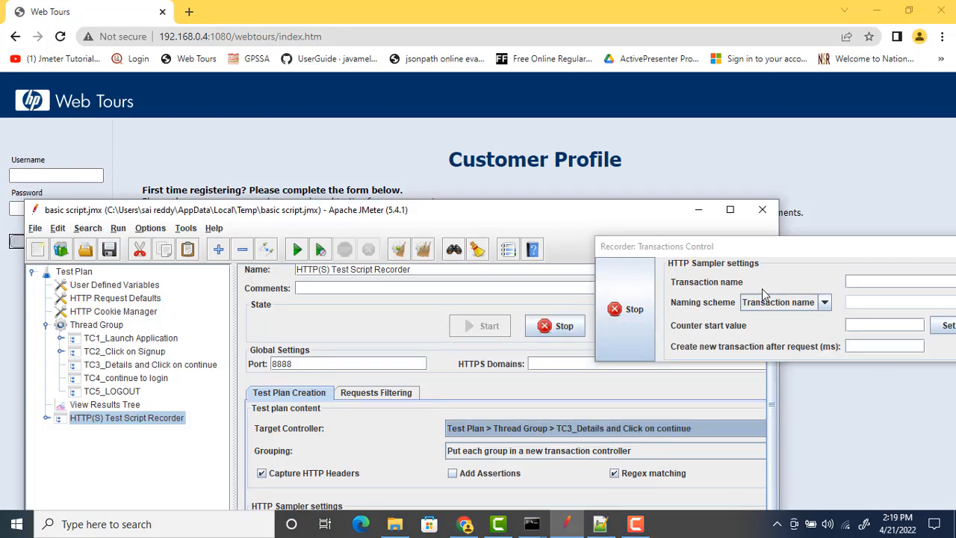
{"action": "left_click", "coordinate": [617, 179]}
{"action": "left_click", "coordinate": [312, 247]}
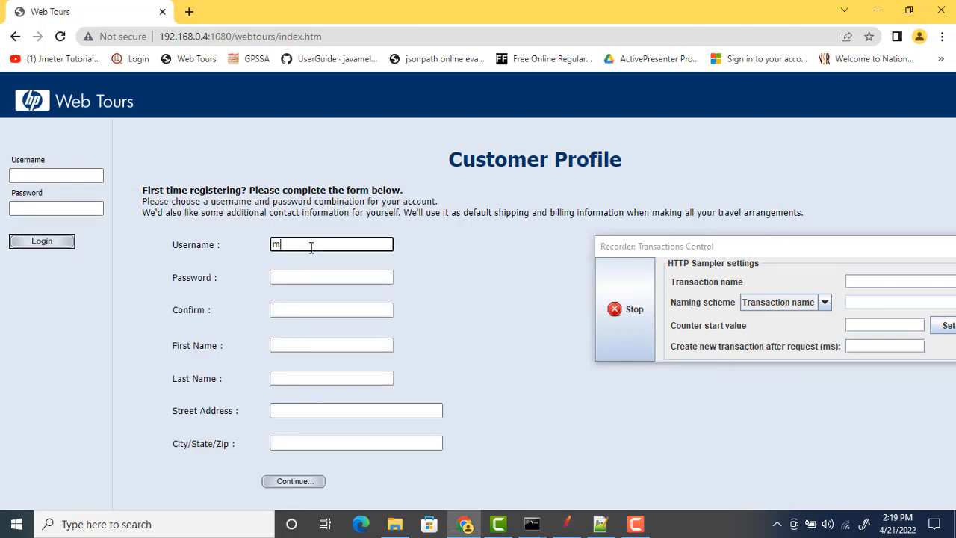
{"action": "left_click", "coordinate": [292, 278]}
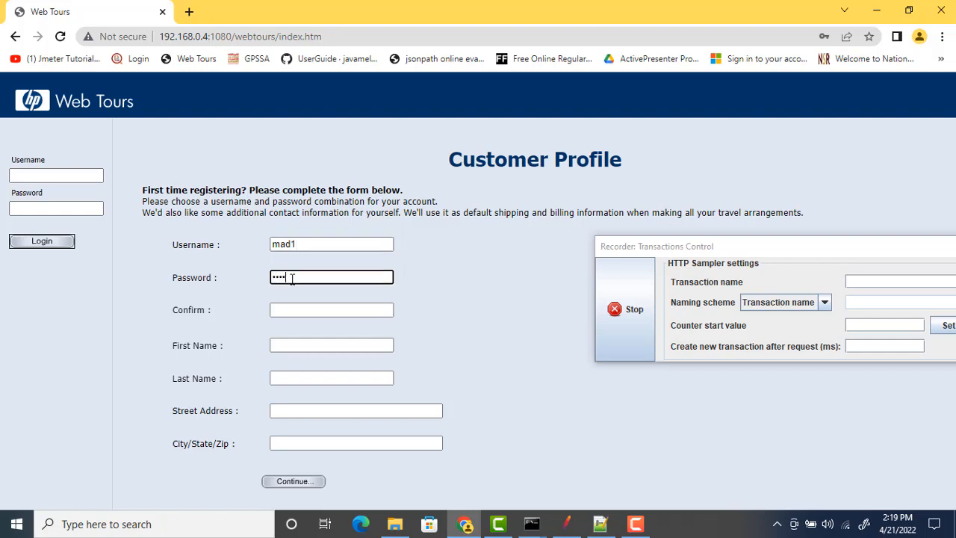
{"action": "left_click", "coordinate": [281, 313]}
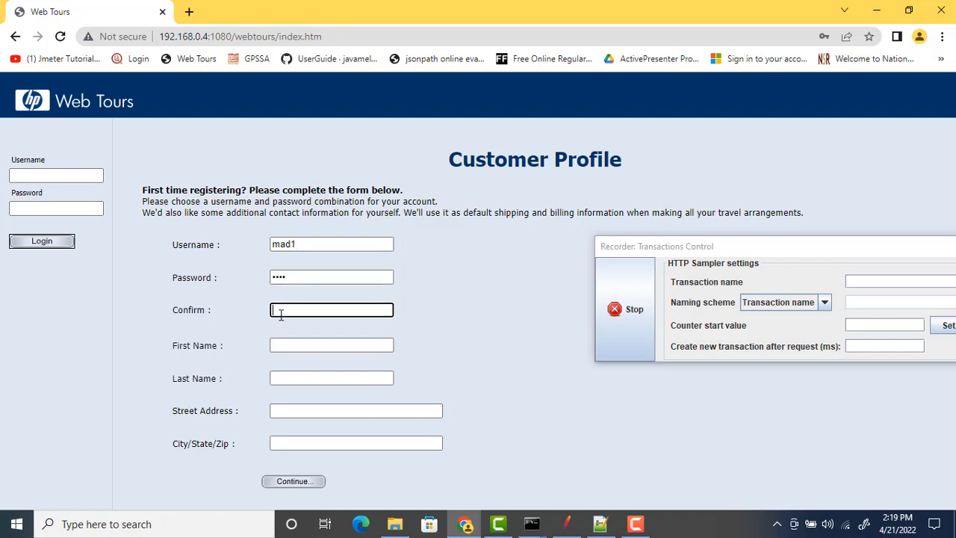
{"action": "left_click", "coordinate": [278, 343]}
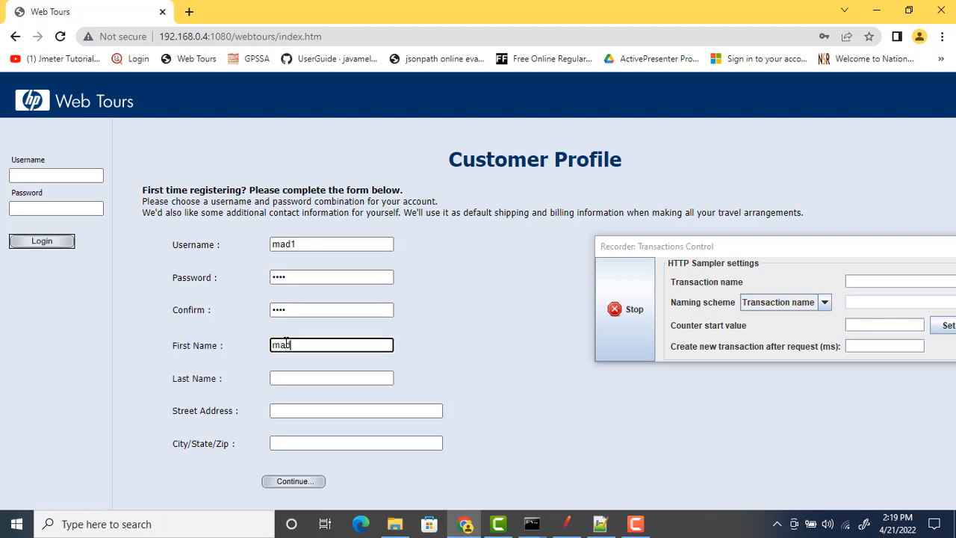
{"action": "left_click", "coordinate": [284, 373]}
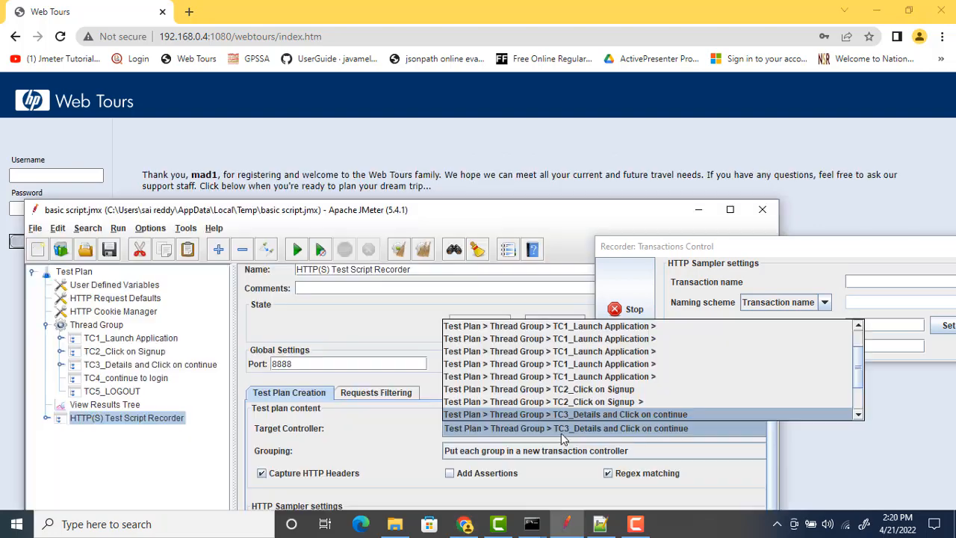
Set the target controller to TC4_continue to login, and continue from the Web Tours registration thank-you page.
{"action": "scroll", "coordinate": [566, 409], "scroll_direction": "down", "scroll_amount": 3}
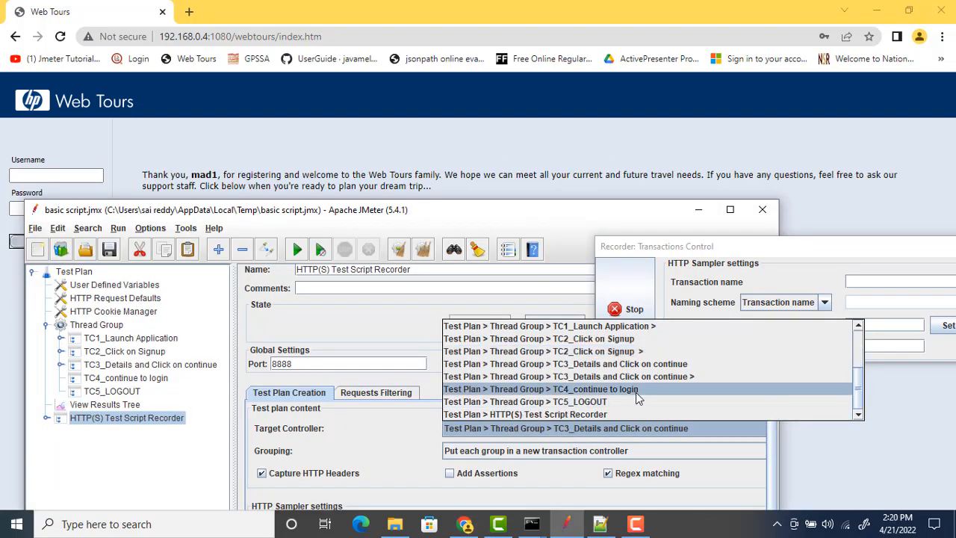
{"action": "left_click", "coordinate": [597, 389]}
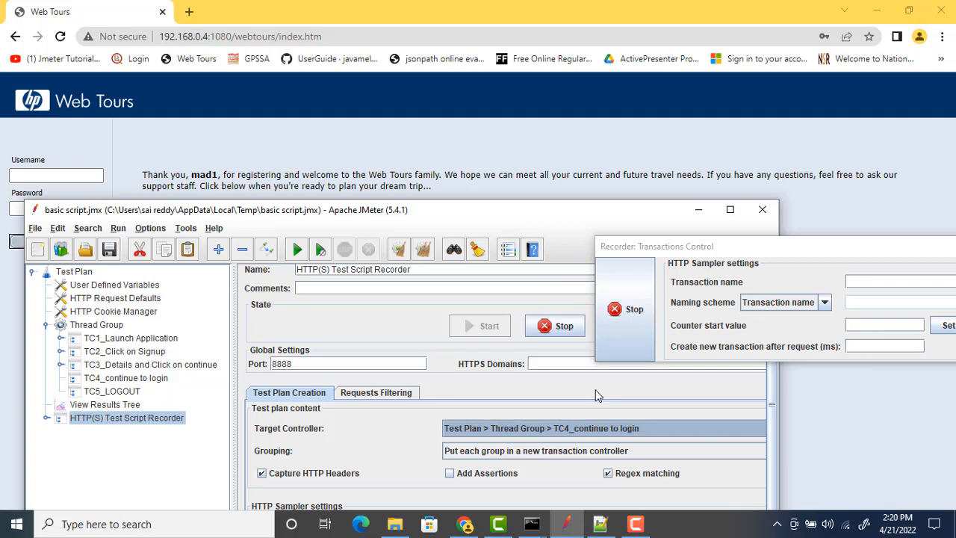
{"action": "left_click", "coordinate": [699, 209]}
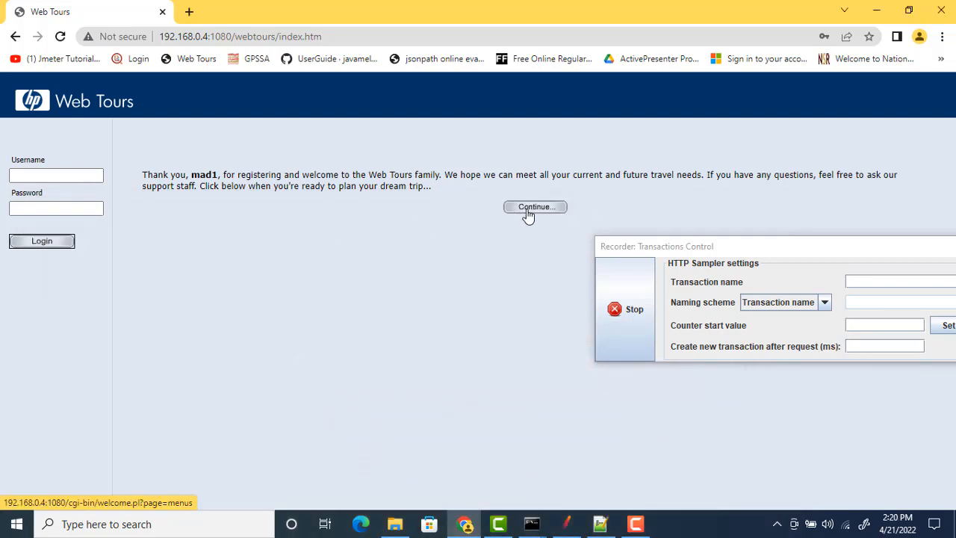
{"action": "left_click", "coordinate": [528, 209]}
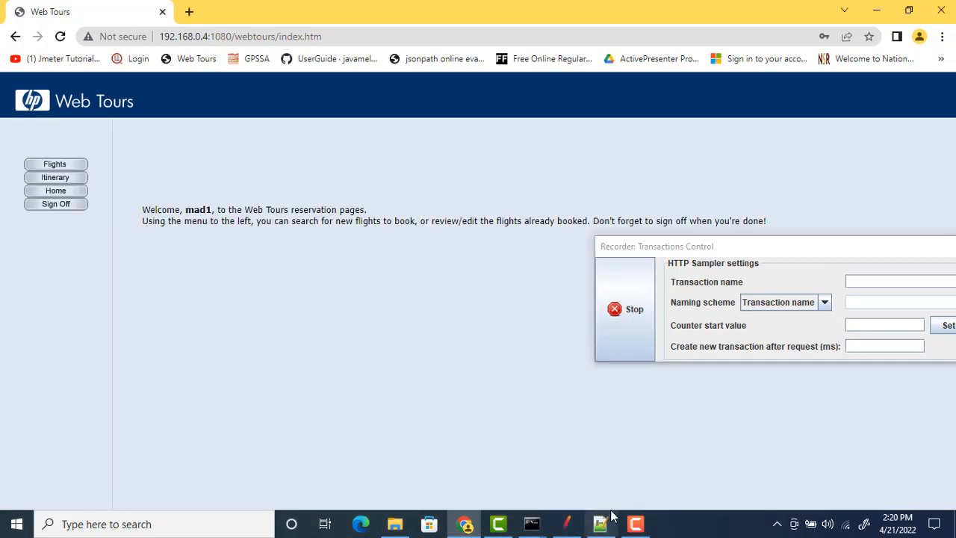
Set the recorder's target controller to TC5_LOGOUT in JMeter, and sign off from Web Tours in the browser.
{"action": "left_click", "coordinate": [565, 524]}
{"action": "left_click", "coordinate": [562, 423]}
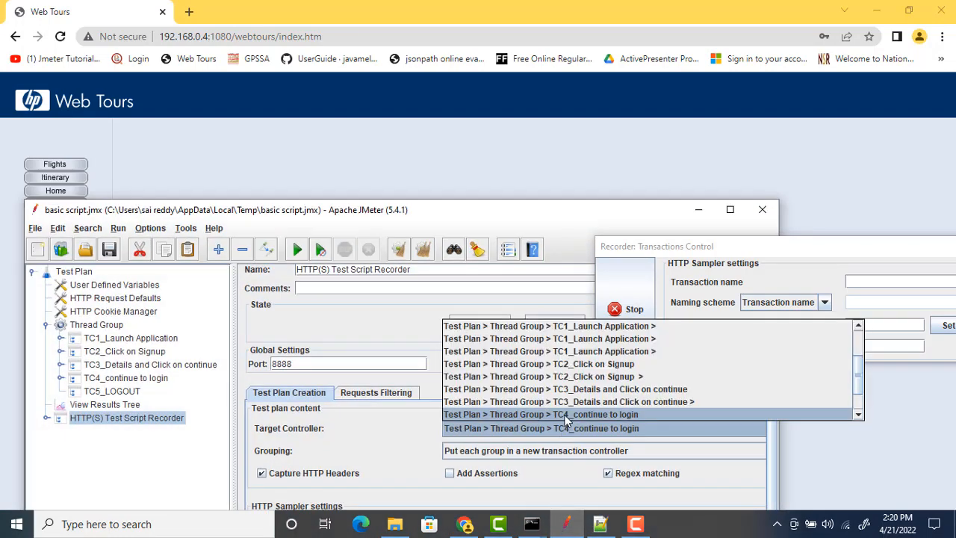
{"action": "scroll", "coordinate": [574, 416], "scroll_direction": "down", "scroll_amount": 1}
{"action": "left_click", "coordinate": [589, 402]}
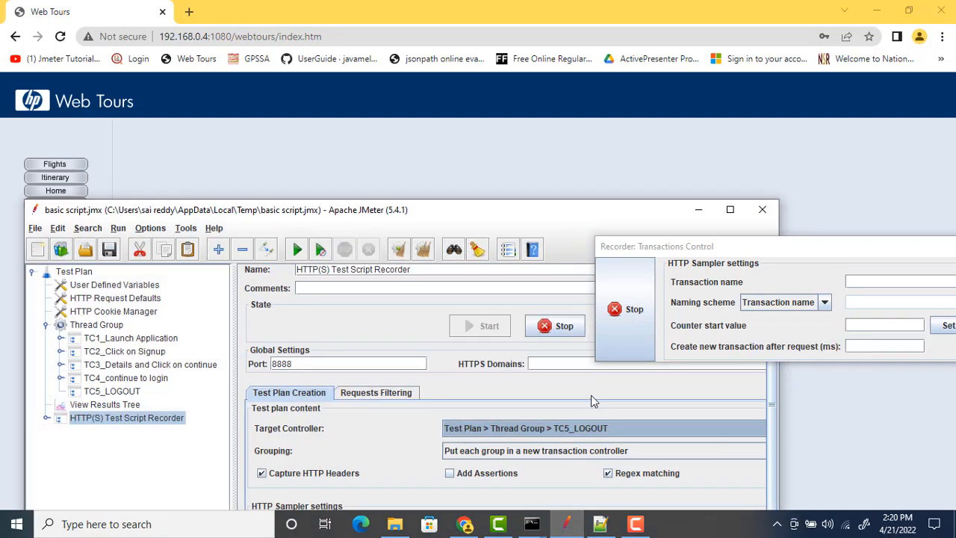
{"action": "left_click", "coordinate": [658, 194]}
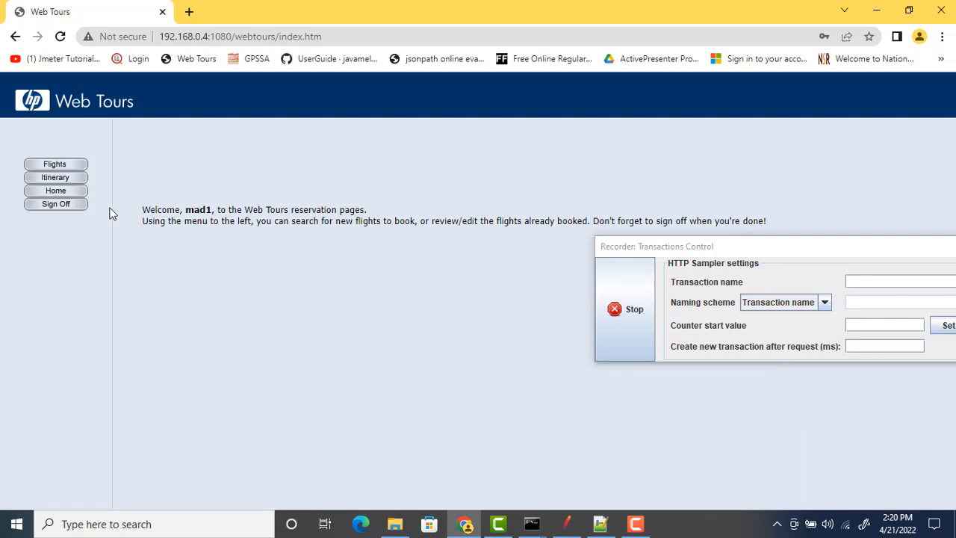
{"action": "left_click", "coordinate": [57, 205]}
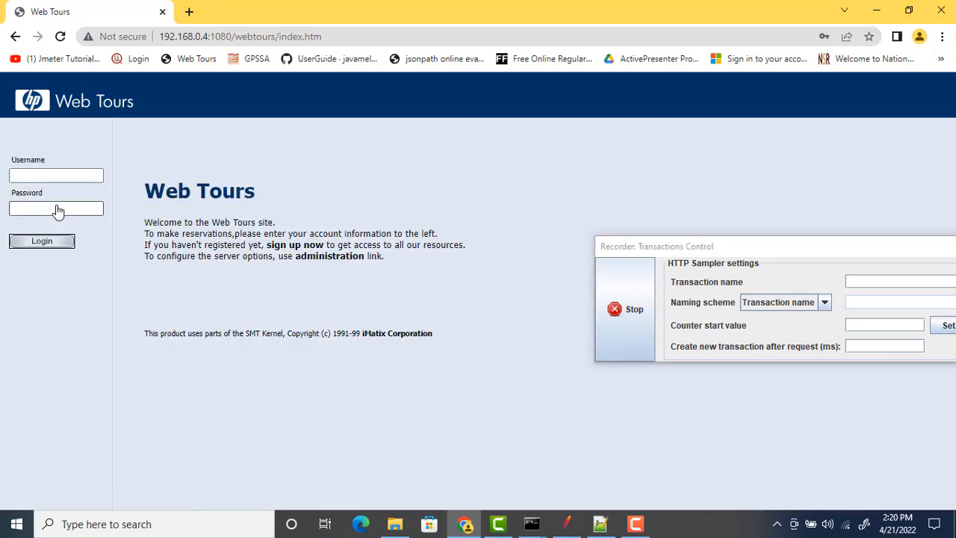
Bring the Transactions Control window fully into view and stop the recording.
{"action": "left_click_drag", "start_coordinate": [845, 248], "coordinate": [656, 234]}
{"action": "left_click", "coordinate": [442, 302]}
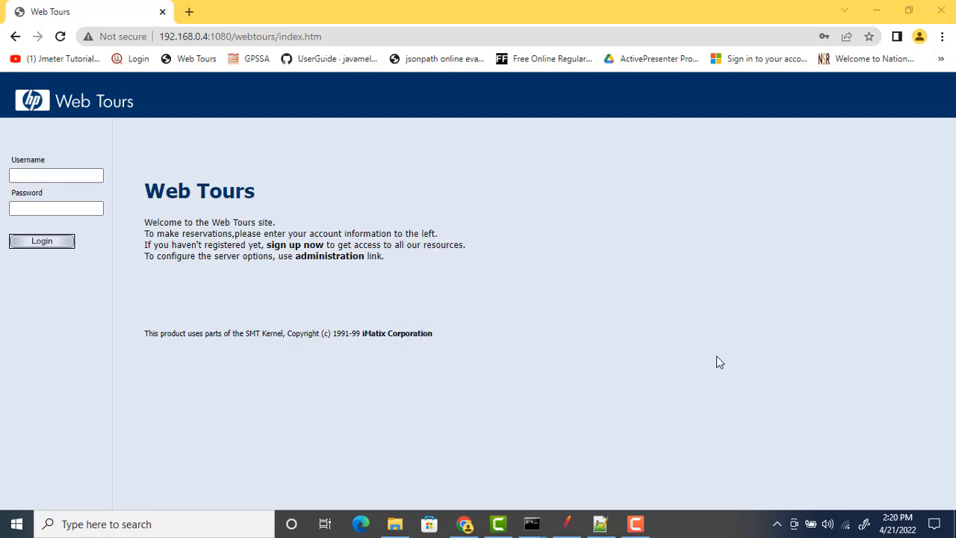
Switch to Notepad++ to review the five listed scenario steps, and return to the recorded test plan in JMeter.
{"action": "left_click", "coordinate": [600, 524]}
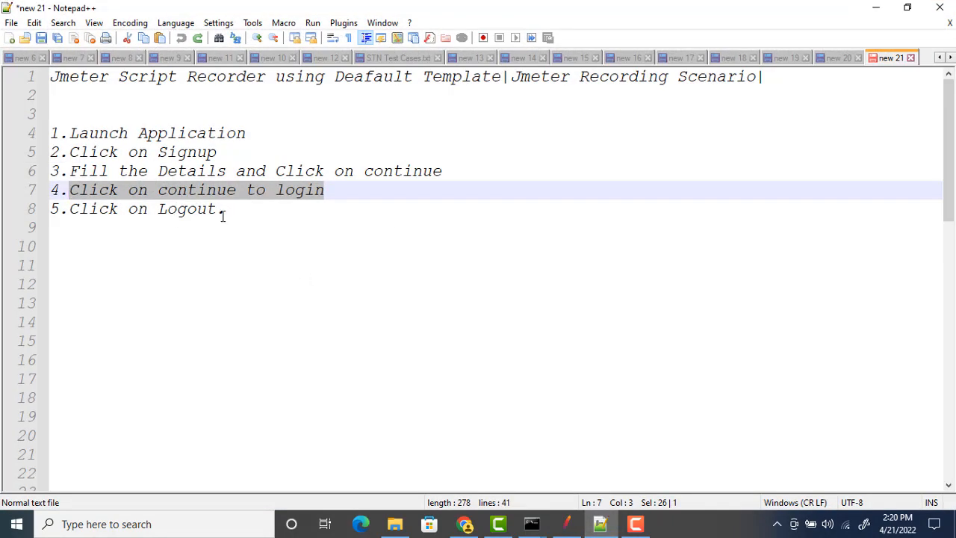
{"action": "left_click_drag", "start_coordinate": [224, 212], "coordinate": [26, 121]}
{"action": "left_click", "coordinate": [137, 171]}
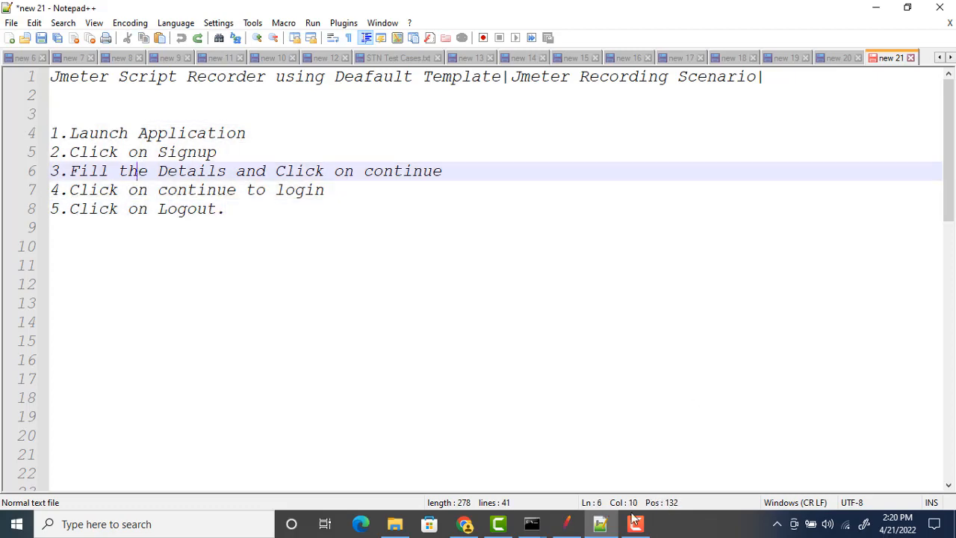
{"action": "left_click", "coordinate": [568, 523]}
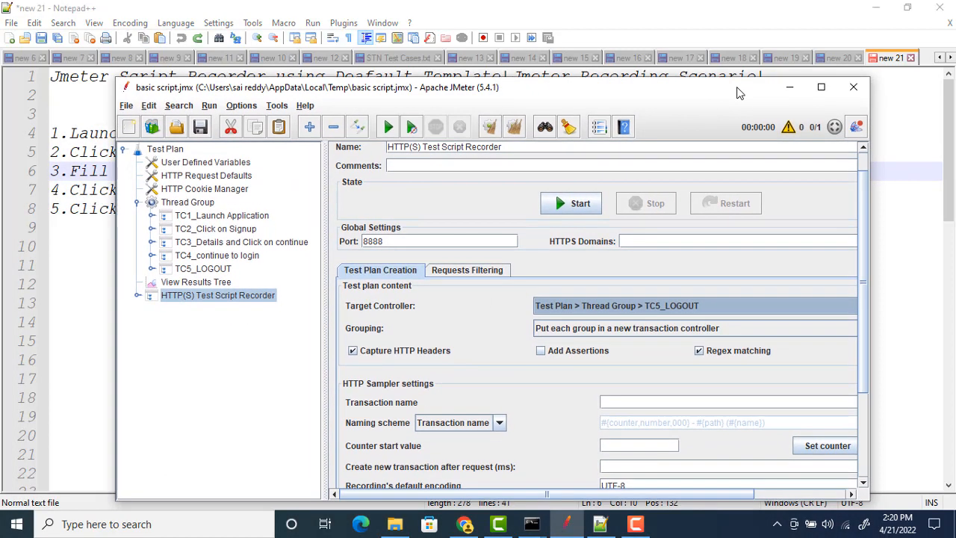
Expand TC1_Launch Application and TC2_Click on Signup in the test plan, and examine the sign-up request recorded under TC2.
{"action": "left_click", "coordinate": [152, 216]}
{"action": "left_click", "coordinate": [165, 242]}
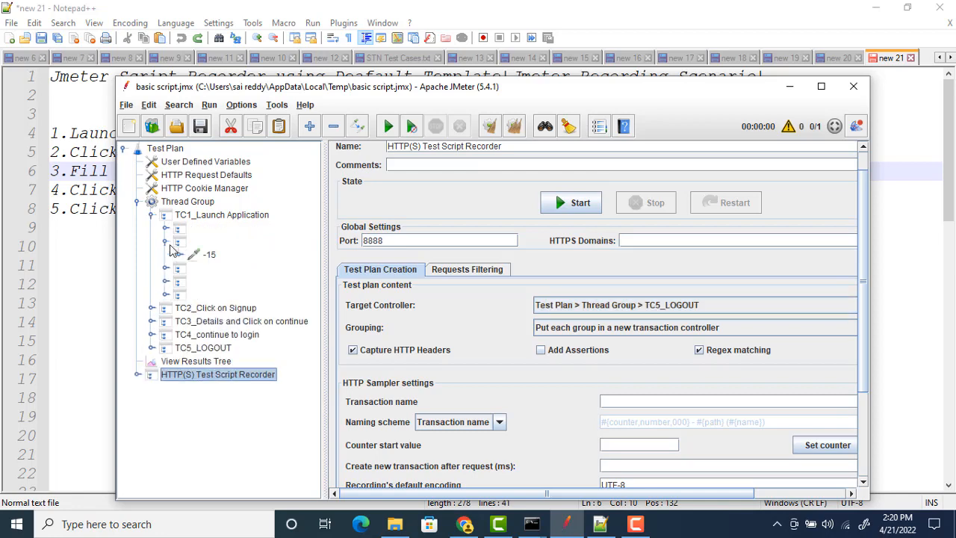
{"action": "left_click", "coordinate": [152, 308]}
{"action": "left_click", "coordinate": [165, 322]}
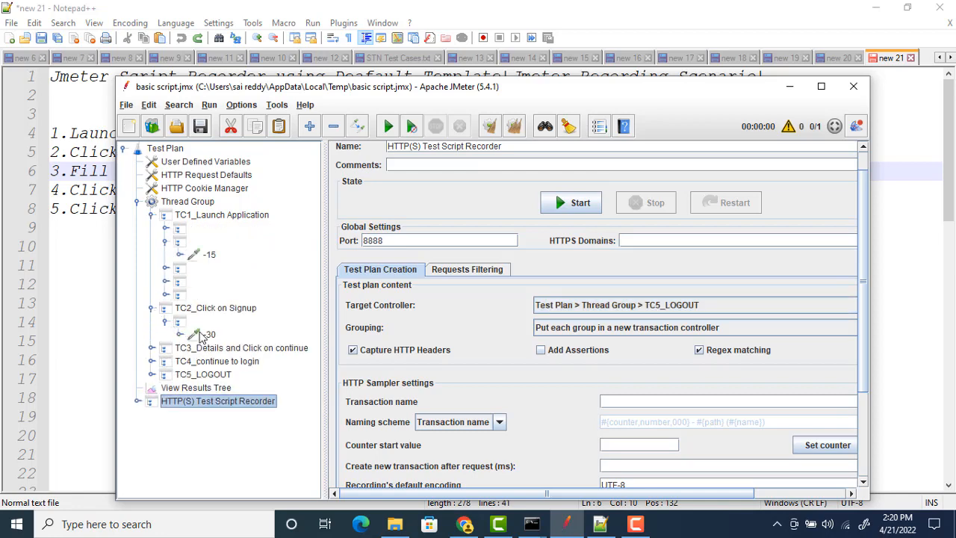
{"action": "left_click", "coordinate": [207, 335]}
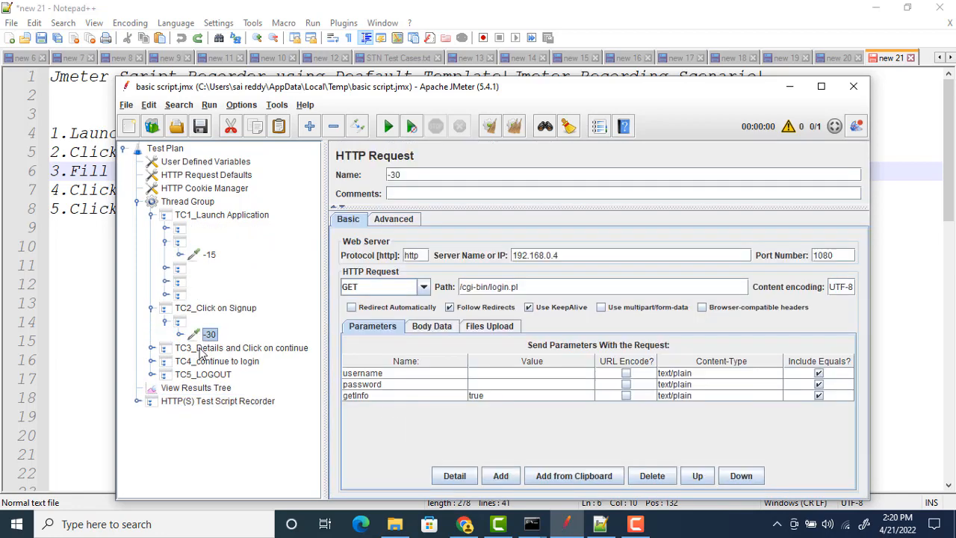
Expand TC3_Details and Click on continue, and review the form parameters of its recorded HTTP request.
{"action": "left_click", "coordinate": [153, 348]}
{"action": "left_click", "coordinate": [164, 362]}
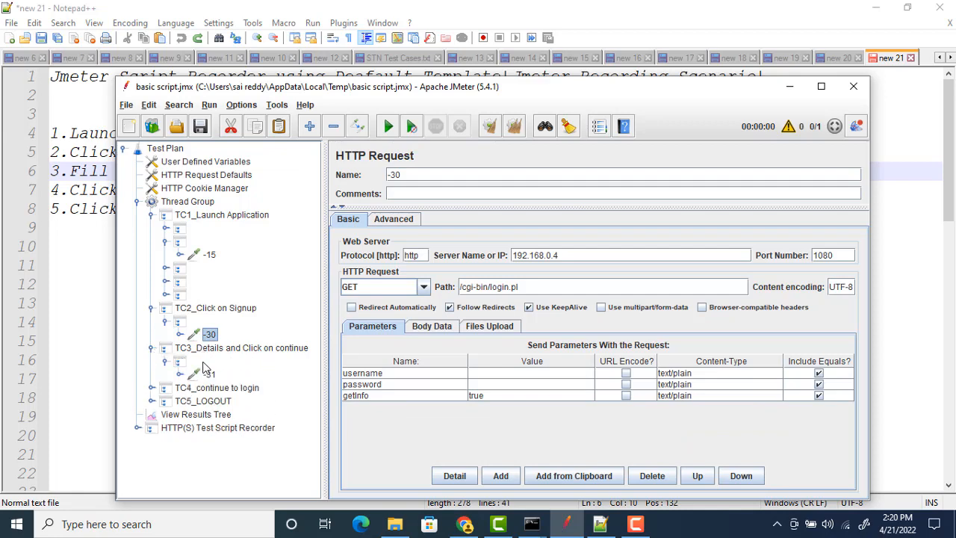
{"action": "left_click", "coordinate": [209, 375]}
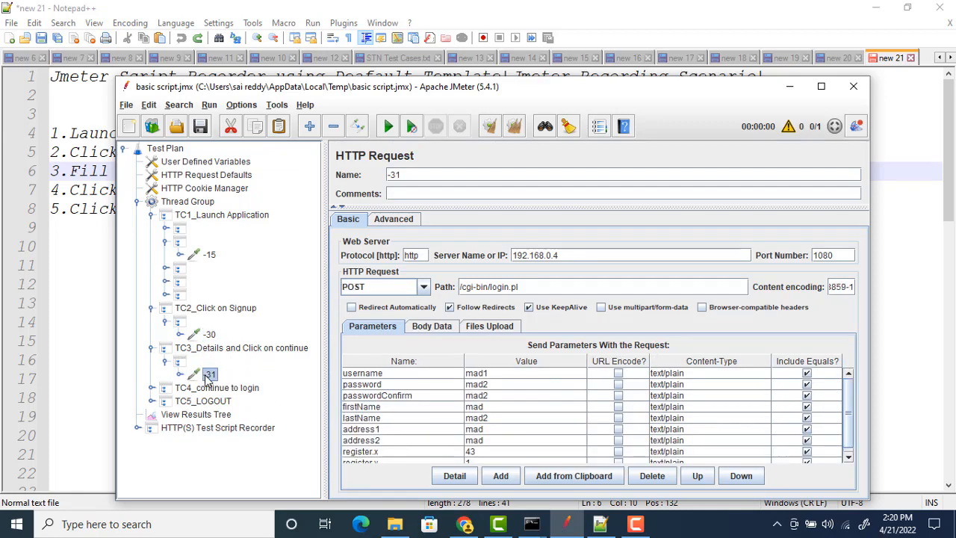
{"action": "scroll", "coordinate": [492, 388], "scroll_direction": "down", "scroll_amount": 1}
{"action": "scroll", "coordinate": [491, 386], "scroll_direction": "up", "scroll_amount": 1}
{"action": "scroll", "coordinate": [497, 389], "scroll_direction": "down", "scroll_amount": 1}
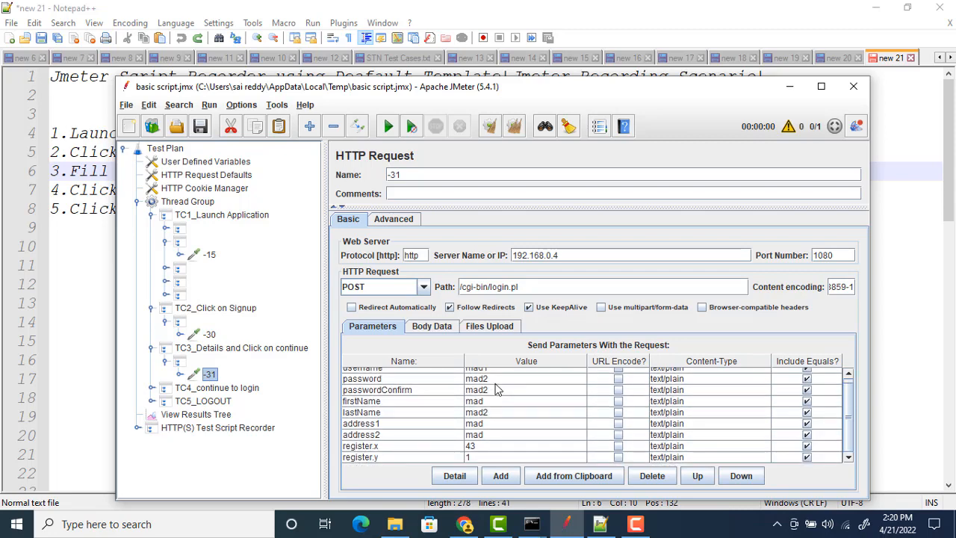
Clear the old results in the View Results Tree with its result list widened, and run the test, appending to the existing recording.xml.
{"action": "left_click", "coordinate": [200, 414]}
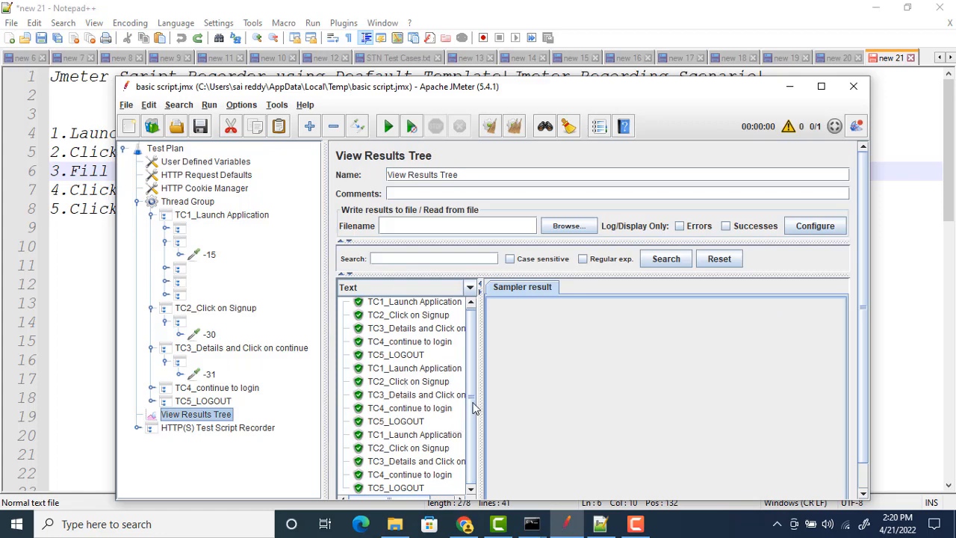
{"action": "left_click_drag", "start_coordinate": [481, 389], "coordinate": [576, 399]}
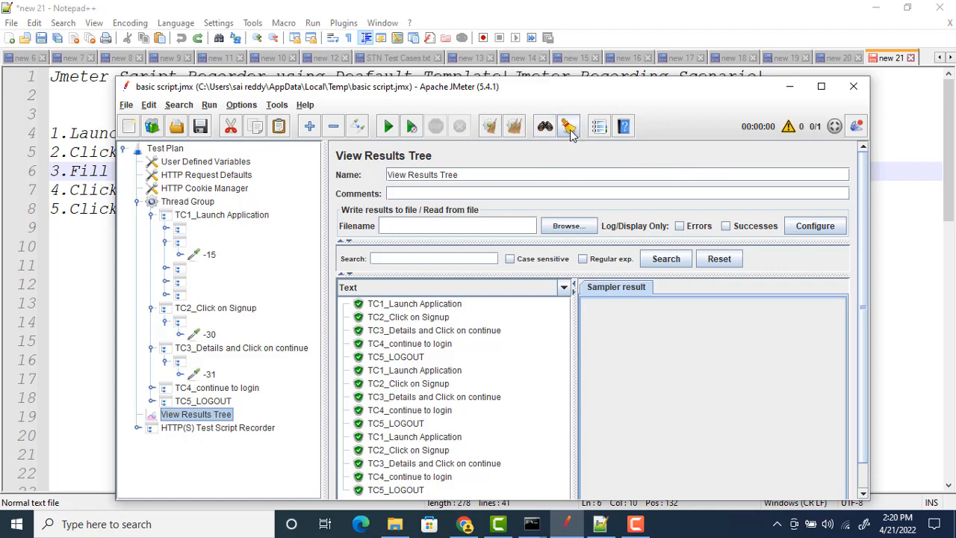
{"action": "left_click", "coordinate": [515, 132]}
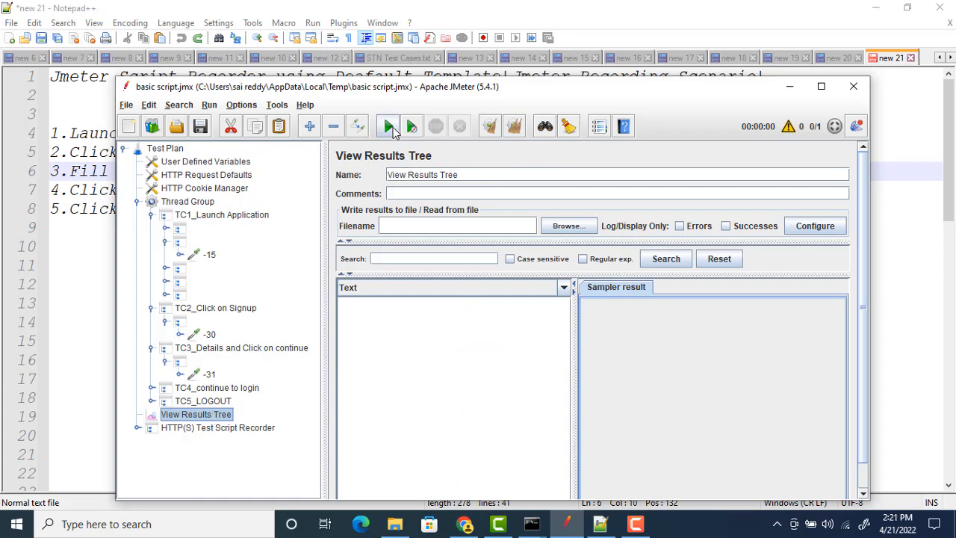
{"action": "left_click", "coordinate": [388, 127]}
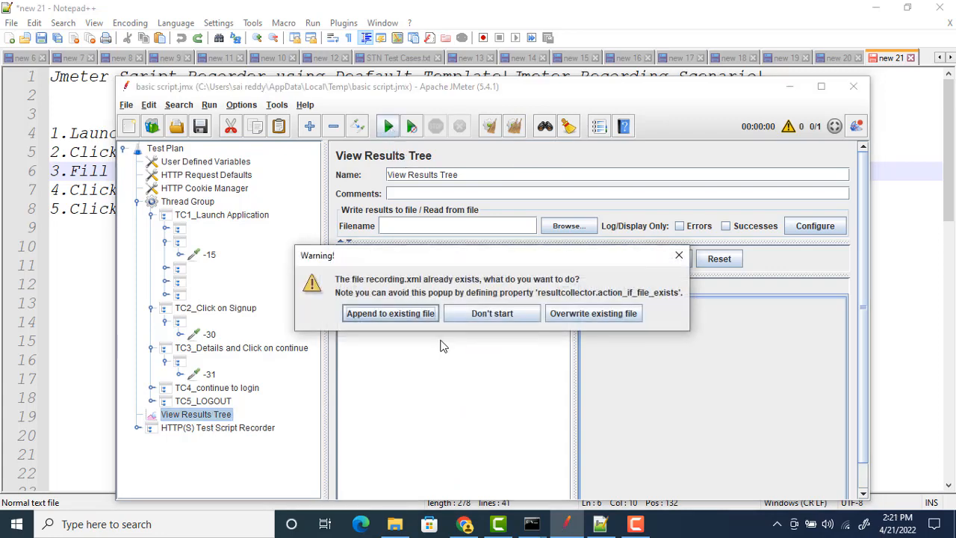
{"action": "left_click", "coordinate": [390, 314]}
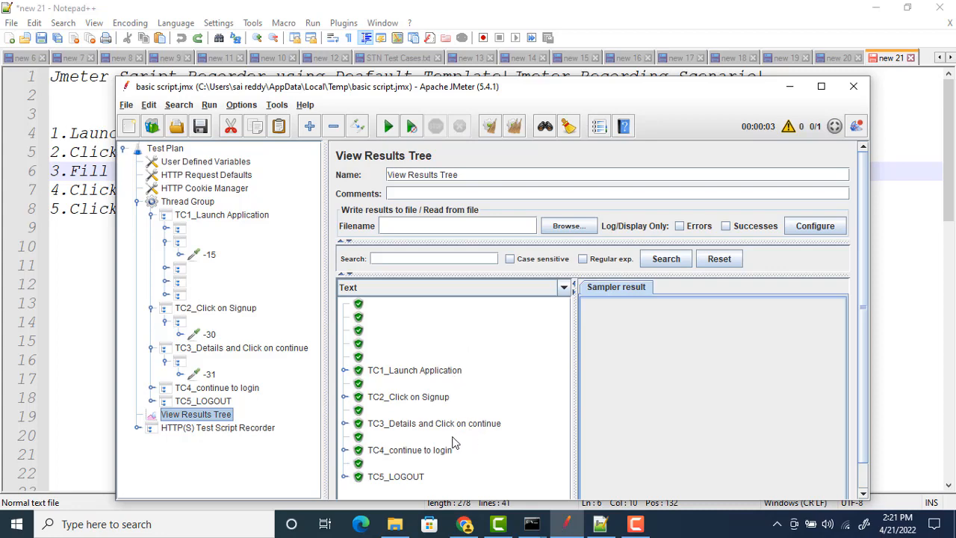
Review the sampler results of the TC1, TC2, TC3 and TC4 transactions from the test run.
{"action": "left_click", "coordinate": [431, 424]}
{"action": "left_click", "coordinate": [427, 397]}
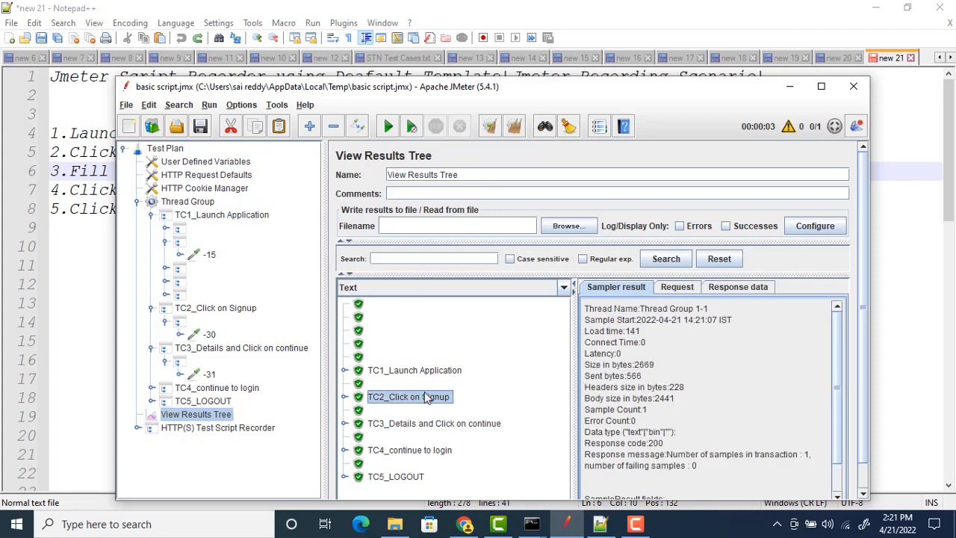
{"action": "left_click", "coordinate": [420, 370]}
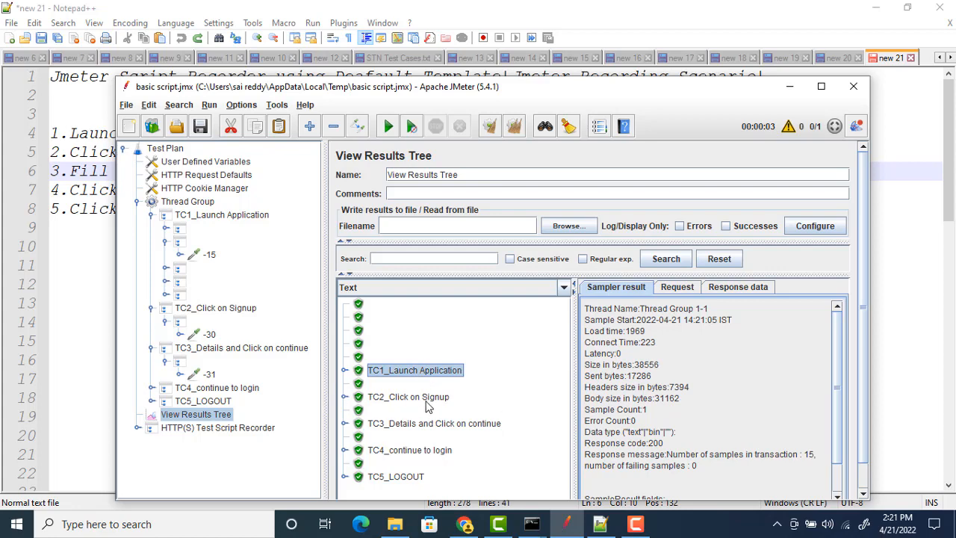
{"action": "left_click", "coordinate": [421, 400]}
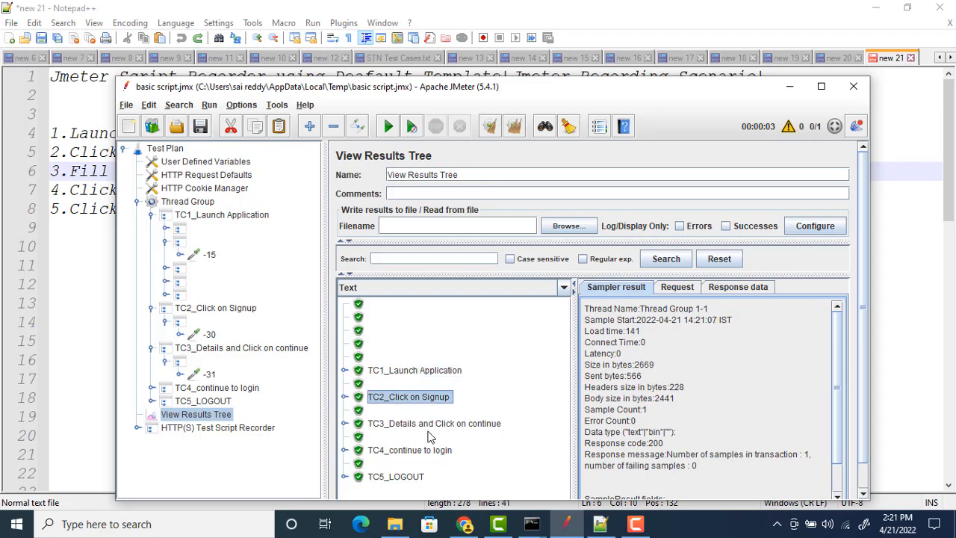
{"action": "left_click", "coordinate": [429, 429]}
{"action": "left_click", "coordinate": [422, 451]}
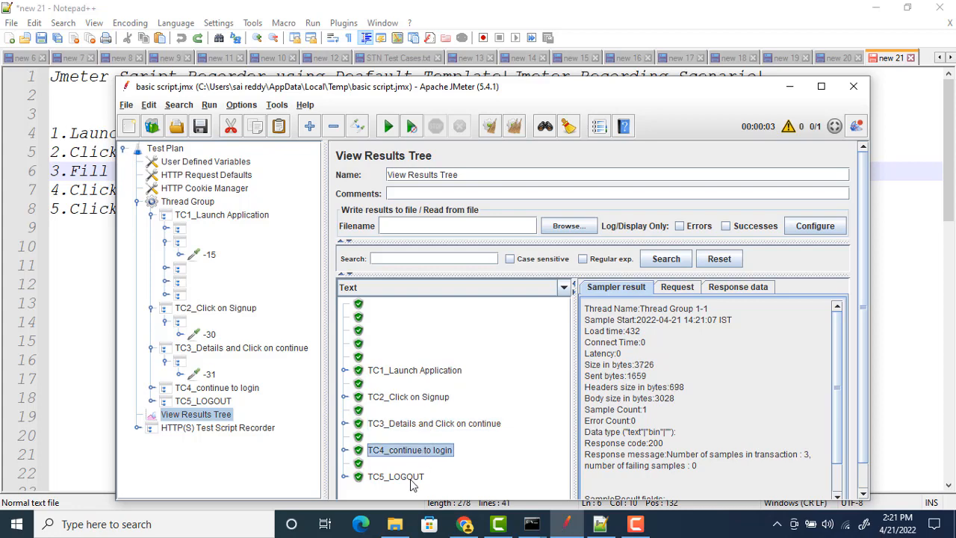
Examine the TC5_LOGOUT transaction's response data and sampler result, with more room given to the result details.
{"action": "left_click", "coordinate": [412, 477]}
{"action": "left_click_drag", "start_coordinate": [573, 334], "coordinate": [465, 337]}
{"action": "left_click", "coordinate": [635, 288]}
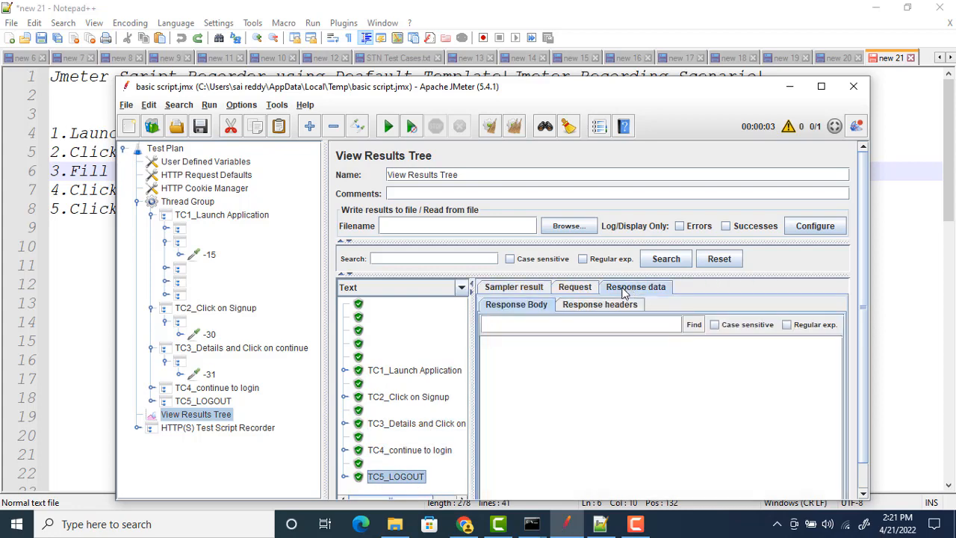
{"action": "left_click", "coordinate": [527, 290]}
{"action": "scroll", "coordinate": [545, 317], "scroll_direction": "down", "scroll_amount": 1}
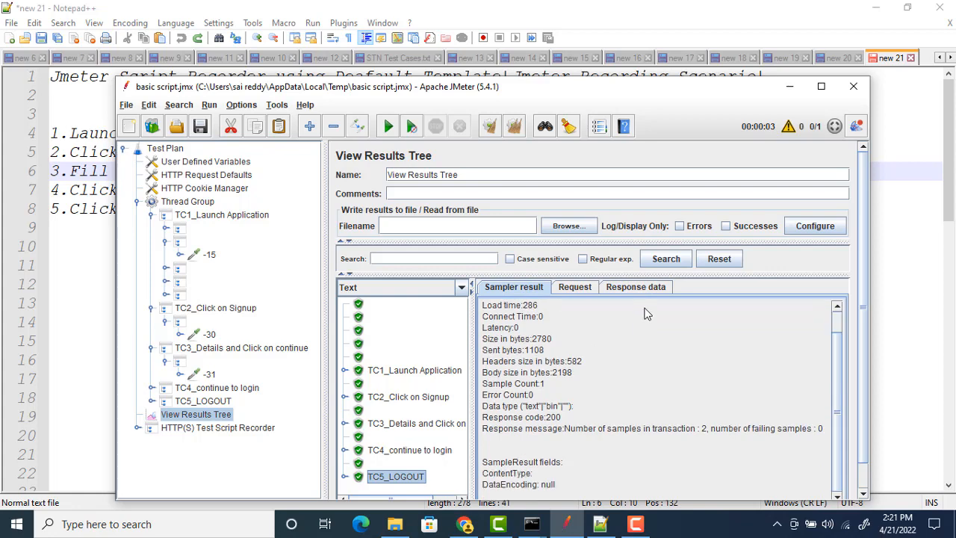
Examine the TC3_Details and Click on continue transaction's sampler result, request, response body and response headers.
{"action": "left_click", "coordinate": [405, 424]}
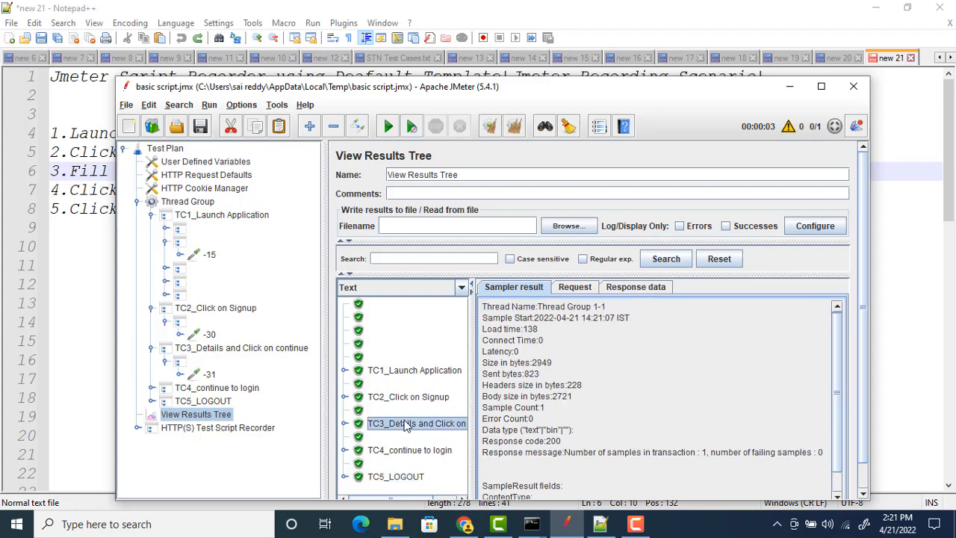
{"action": "left_click", "coordinate": [631, 290]}
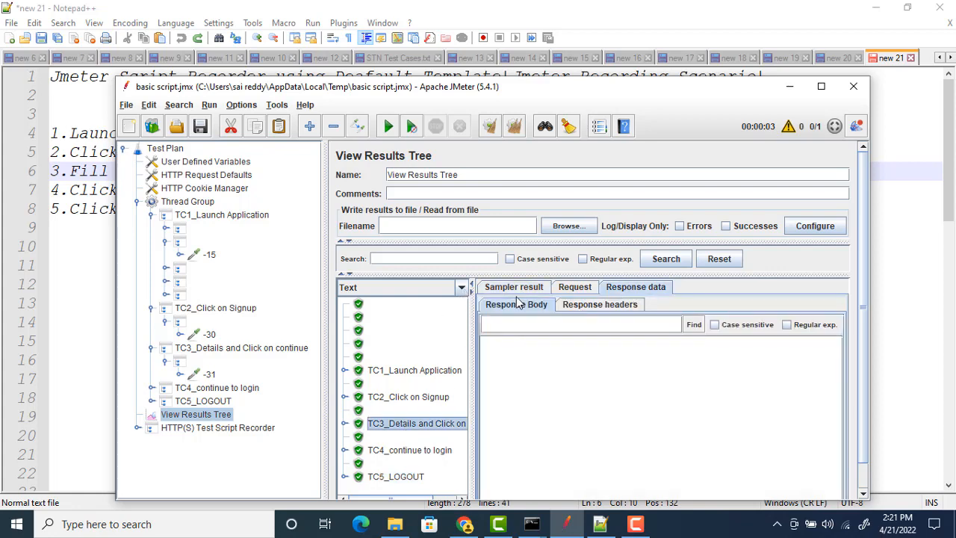
{"action": "left_click", "coordinate": [601, 304]}
{"action": "left_click", "coordinate": [517, 306]}
{"action": "left_click", "coordinate": [517, 288]}
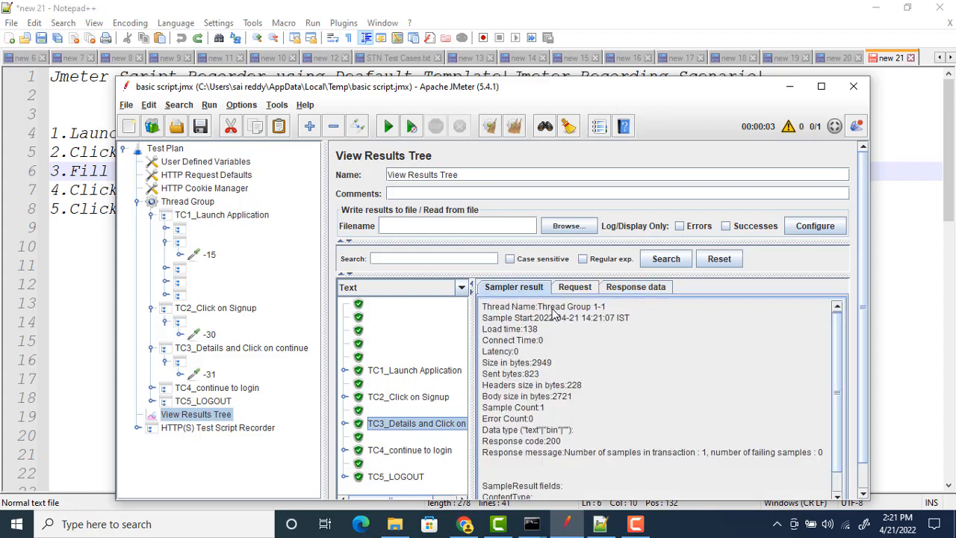
{"action": "left_click", "coordinate": [573, 288]}
{"action": "left_click", "coordinate": [639, 290]}
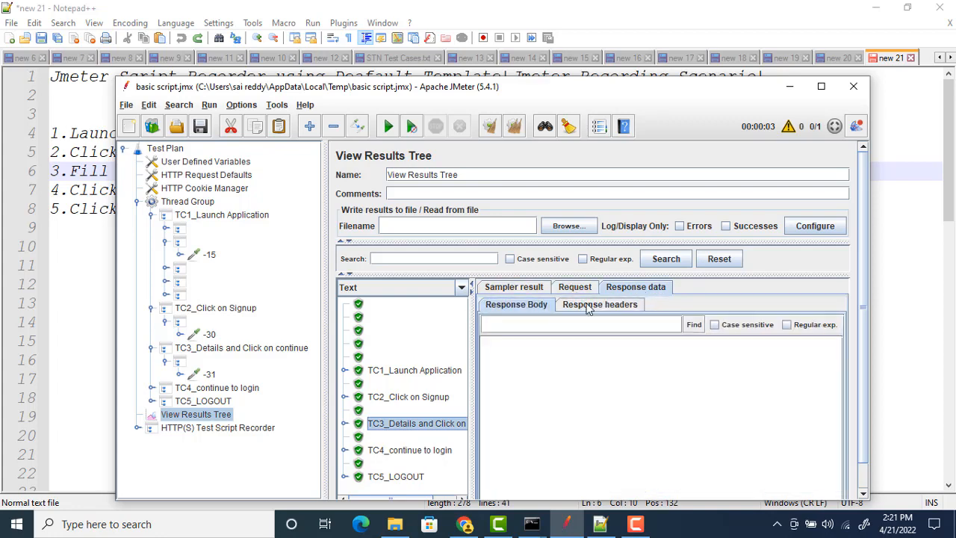
{"action": "left_click", "coordinate": [590, 306]}
Set the results renderer to HTML (download resources), and check the TC2 and TC3 transactions with it.
{"action": "left_click", "coordinate": [395, 289]}
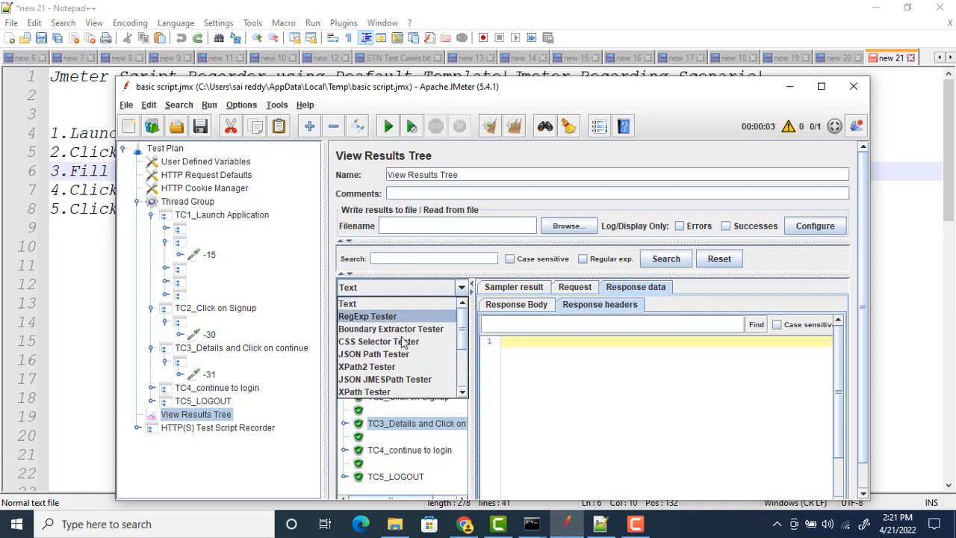
{"action": "scroll", "coordinate": [406, 341], "scroll_direction": "down", "scroll_amount": 3}
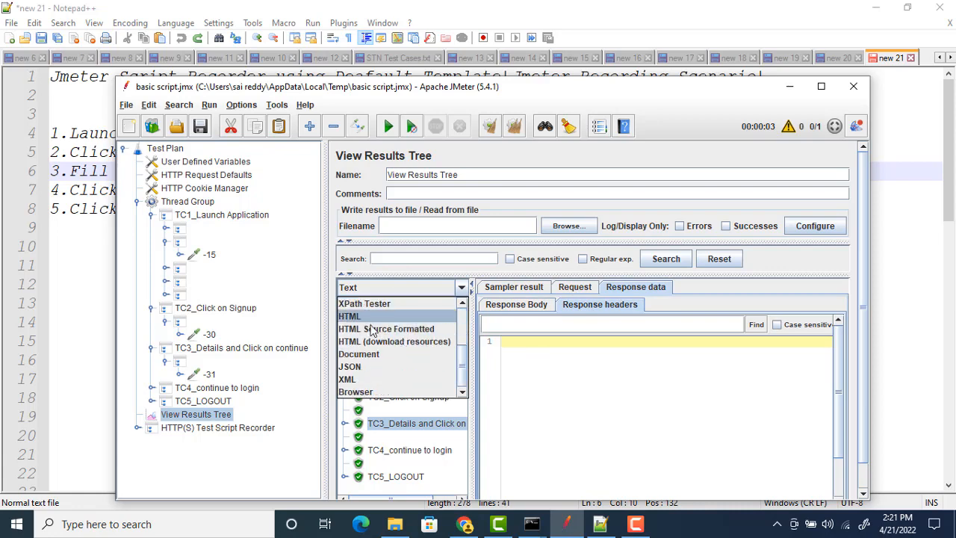
{"action": "left_click", "coordinate": [385, 341]}
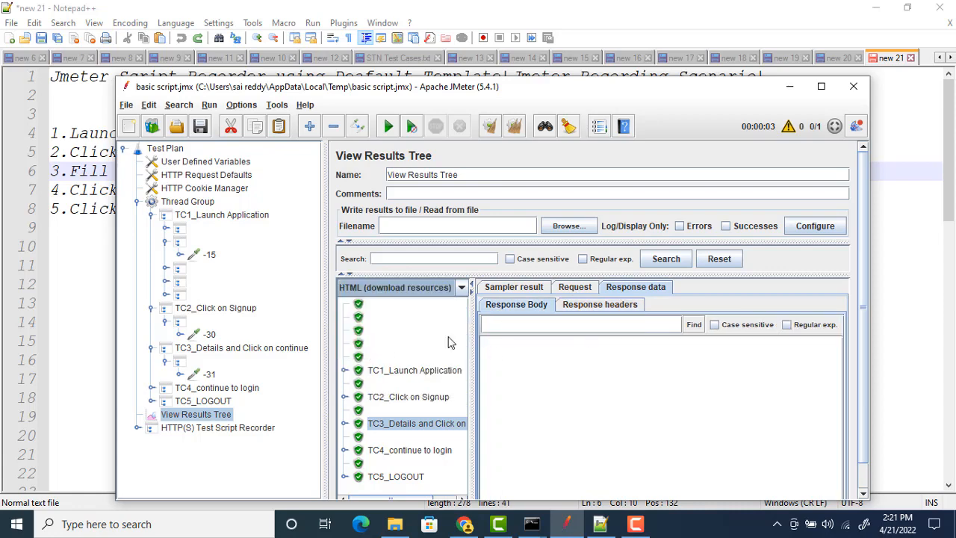
{"action": "left_click", "coordinate": [409, 400]}
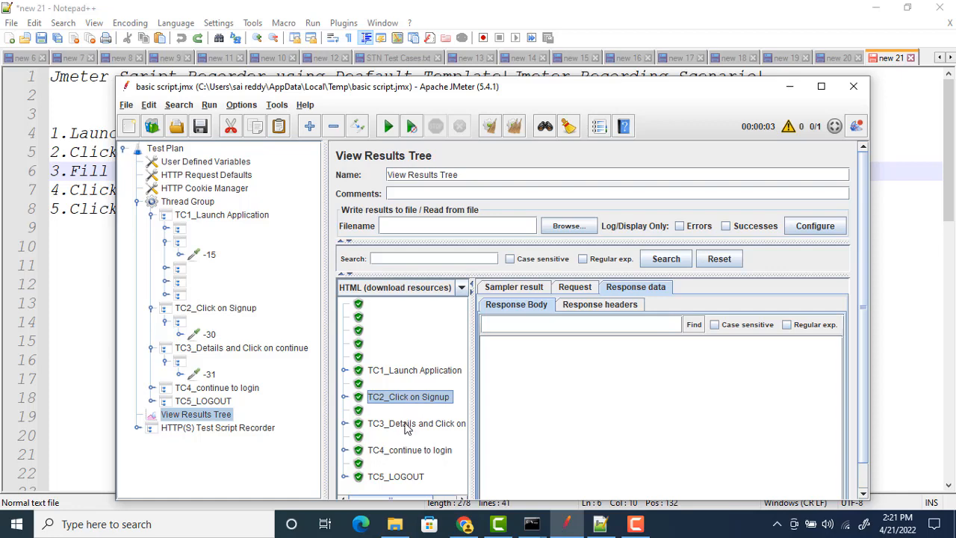
{"action": "left_click", "coordinate": [405, 424]}
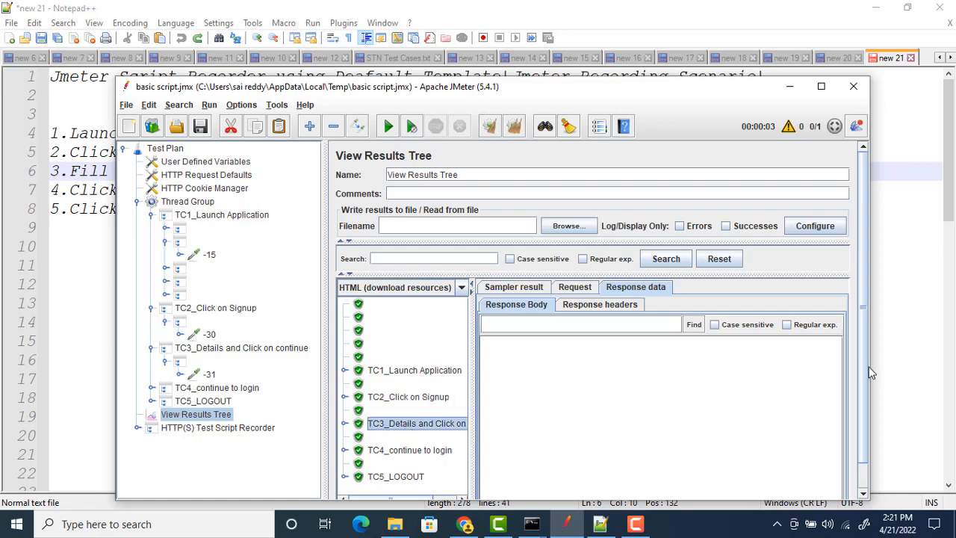
Expand the TC3 transaction in the results and read the rendered response body of its sub-request -31.
{"action": "left_click_drag", "start_coordinate": [866, 372], "coordinate": [864, 443]}
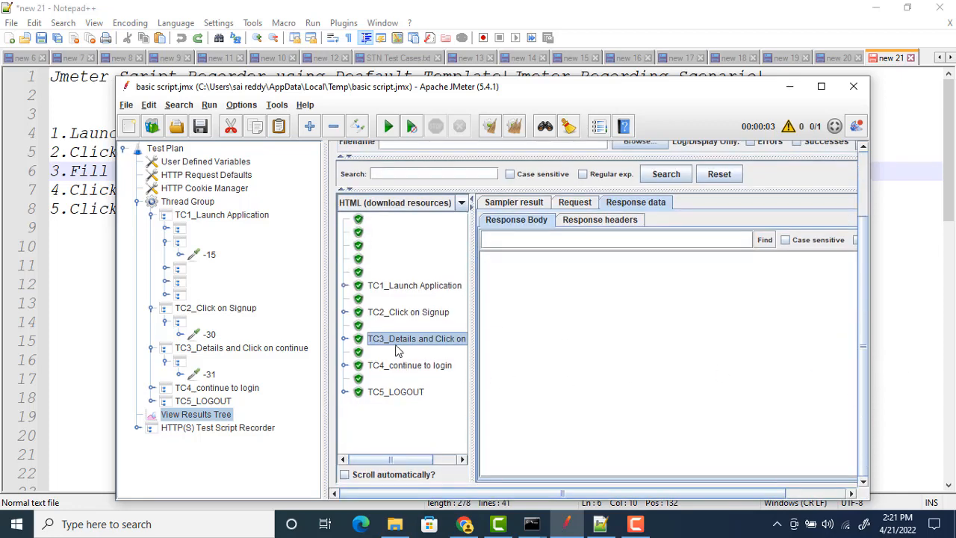
{"action": "left_click", "coordinate": [345, 339]}
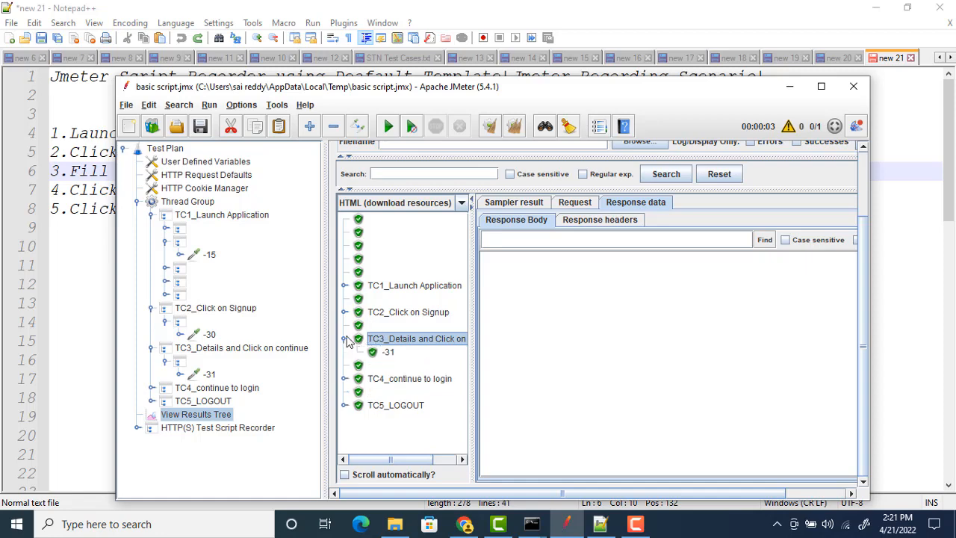
{"action": "left_click", "coordinate": [386, 352]}
{"action": "scroll", "coordinate": [661, 391], "scroll_direction": "down", "scroll_amount": 5}
{"action": "scroll", "coordinate": [653, 403], "scroll_direction": "up", "scroll_amount": 5}
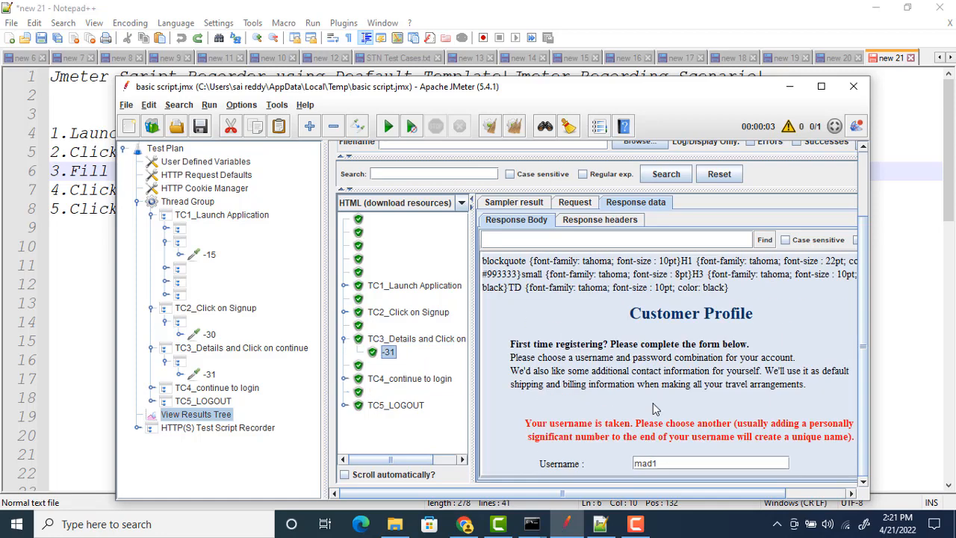
{"action": "scroll", "coordinate": [652, 402], "scroll_direction": "down", "scroll_amount": 3}
{"action": "scroll", "coordinate": [707, 406], "scroll_direction": "up", "scroll_amount": 3}
{"action": "scroll", "coordinate": [565, 424], "scroll_direction": "down", "scroll_amount": 3}
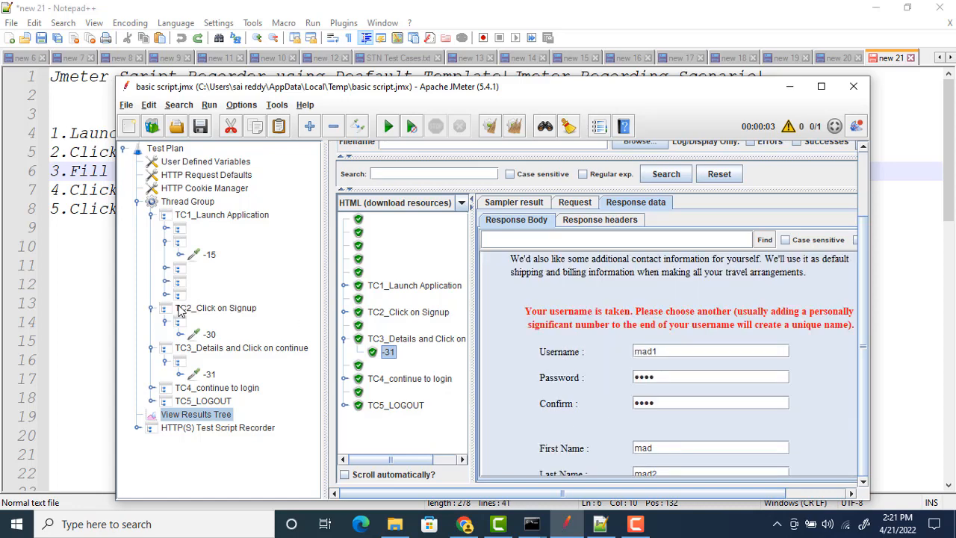
Review the registration parameters sent by request -31 under TC3 in the test plan, and minimize JMeter to return to Notepad++.
{"action": "left_click", "coordinate": [180, 374]}
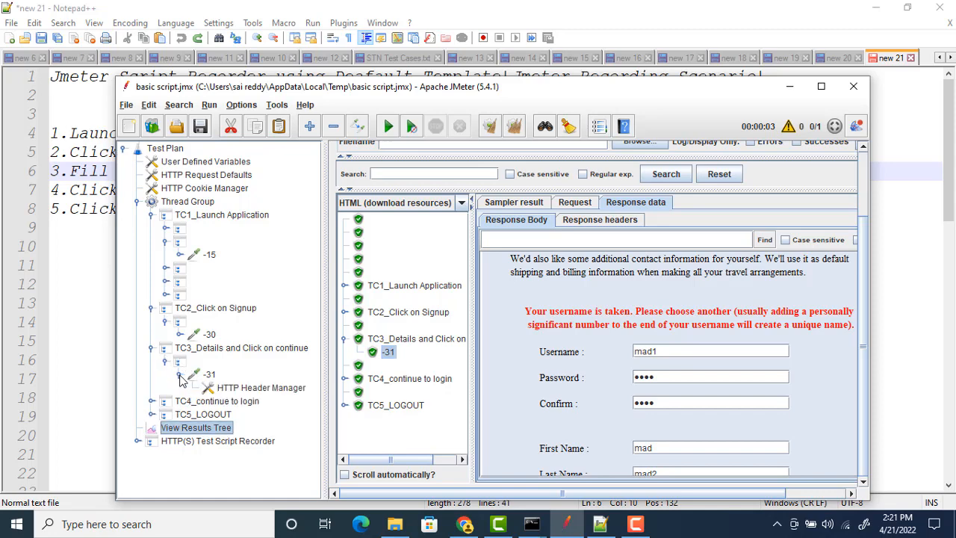
{"action": "left_click", "coordinate": [195, 377]}
{"action": "scroll", "coordinate": [495, 396], "scroll_direction": "up", "scroll_amount": 1}
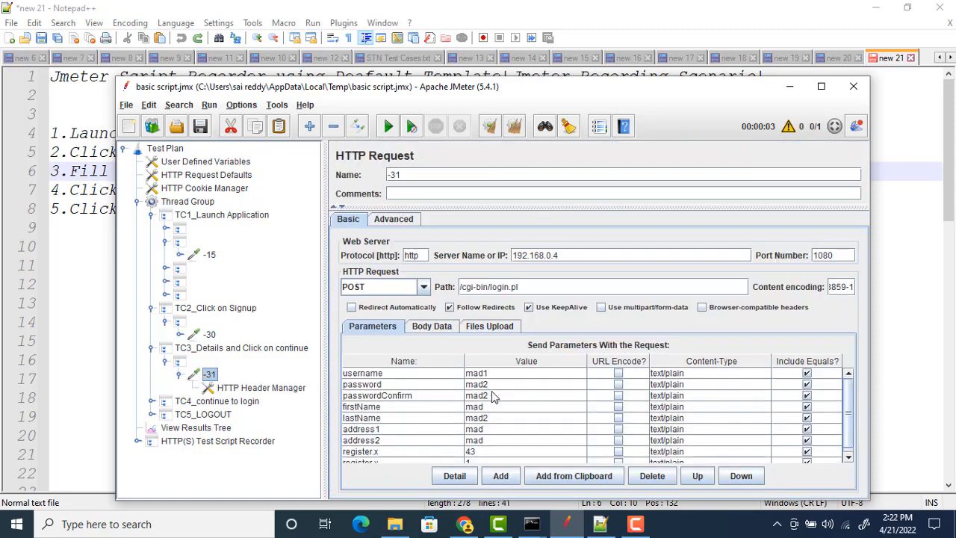
{"action": "scroll", "coordinate": [493, 395], "scroll_direction": "down", "scroll_amount": 1}
{"action": "scroll", "coordinate": [496, 392], "scroll_direction": "up", "scroll_amount": 1}
{"action": "scroll", "coordinate": [499, 367], "scroll_direction": "down", "scroll_amount": 1}
{"action": "scroll", "coordinate": [502, 411], "scroll_direction": "up", "scroll_amount": 1}
{"action": "scroll", "coordinate": [508, 391], "scroll_direction": "down", "scroll_amount": 1}
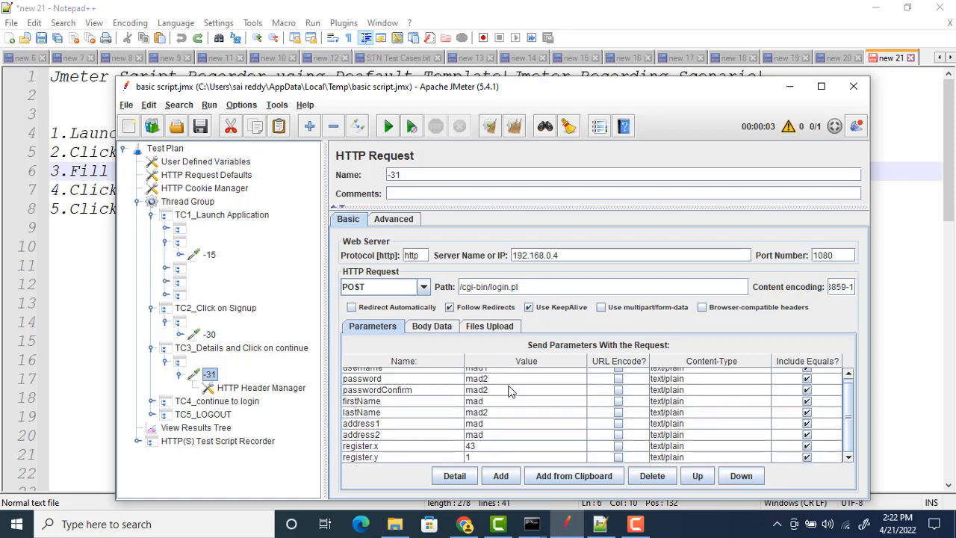
{"action": "scroll", "coordinate": [510, 390], "scroll_direction": "up", "scroll_amount": 1}
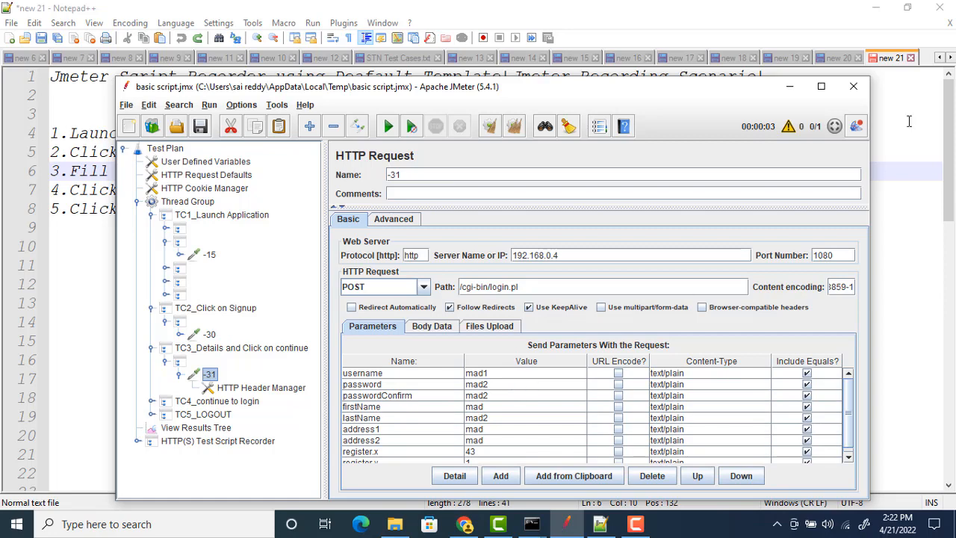
{"action": "left_click", "coordinate": [790, 87]}
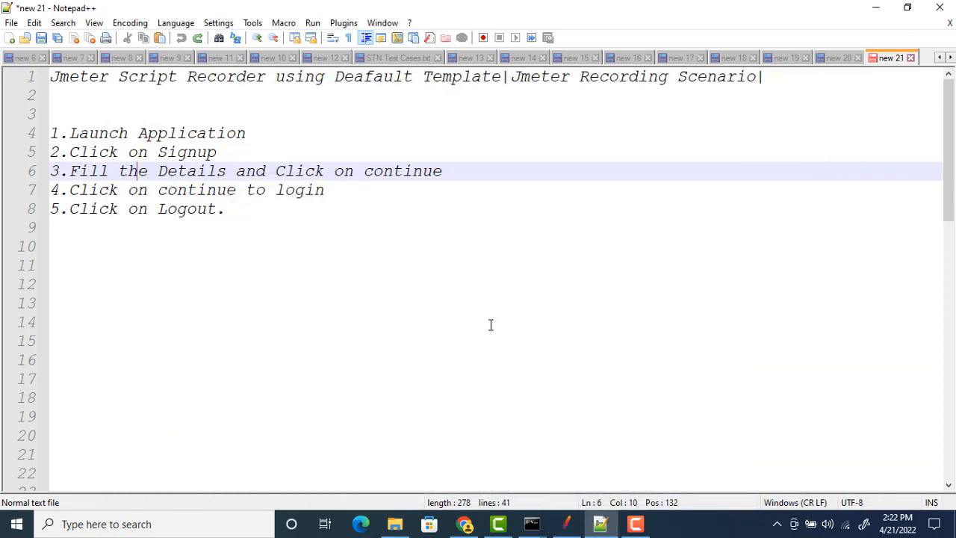